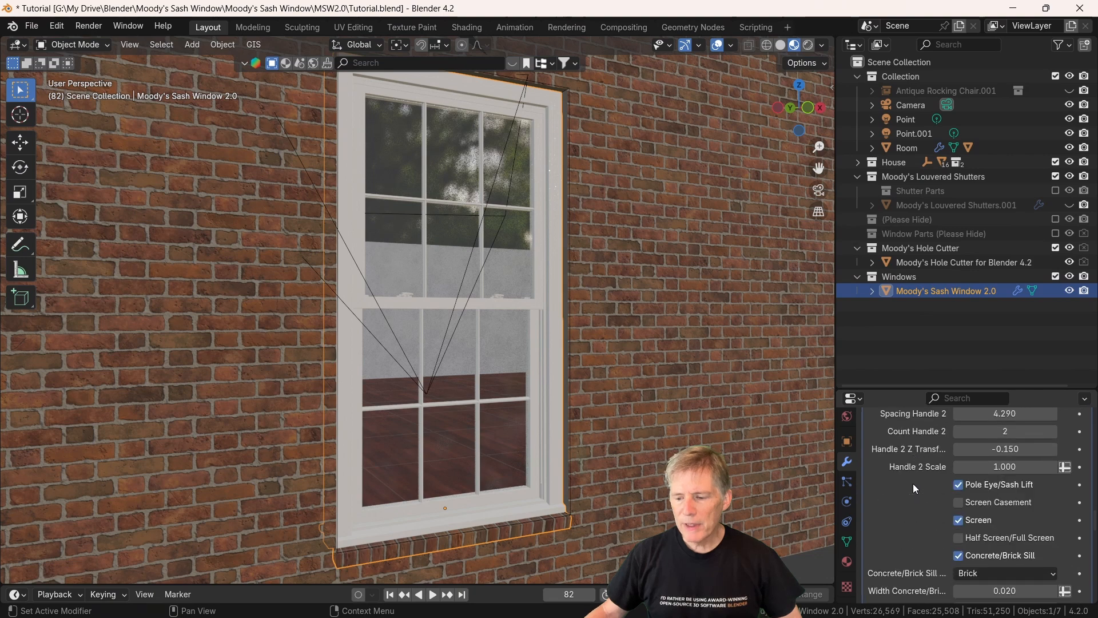
# Step: Turn off the Default Material option in the sash window's modifier so its parts use their individual materials
pyautogui.scroll(-8, 912, 483)
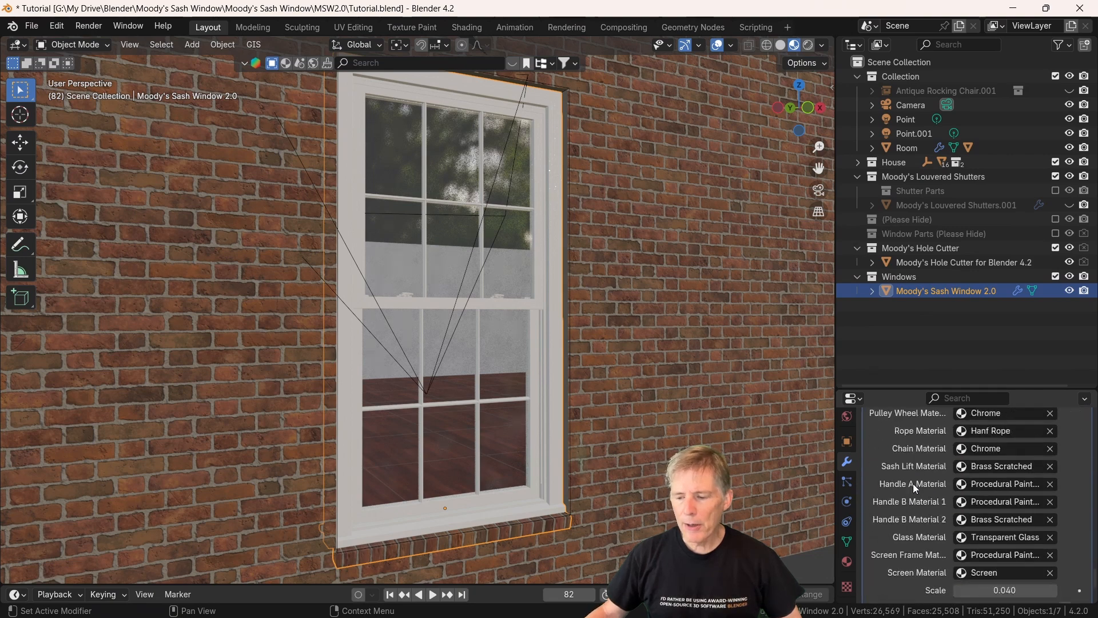
pyautogui.scroll(7, 914, 482)
pyautogui.scroll(8, 940, 470)
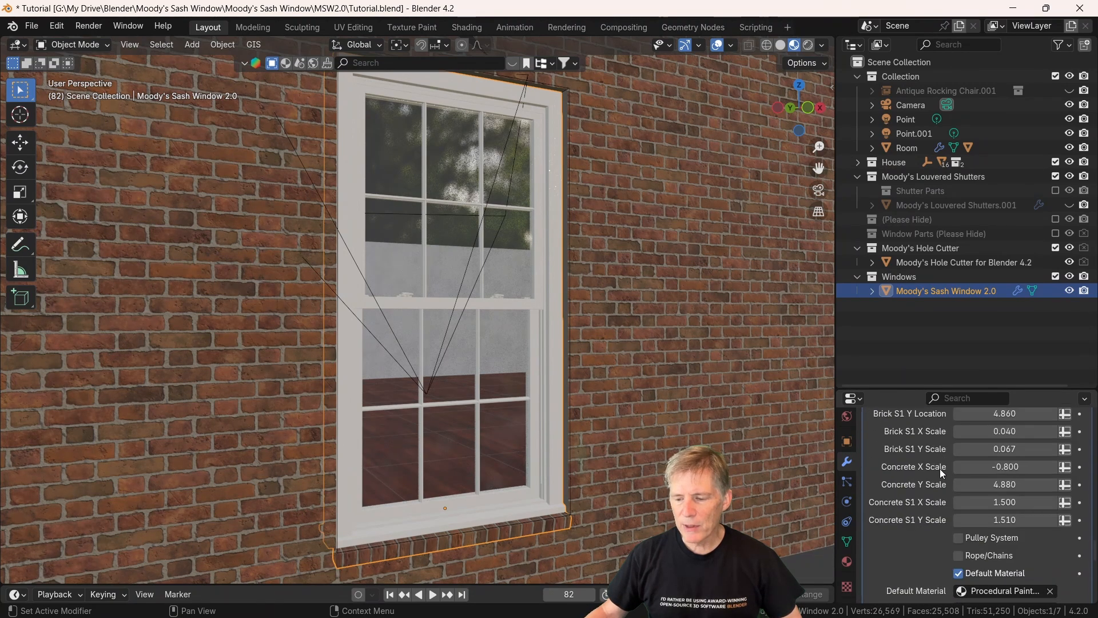
pyautogui.scroll(-3, 940, 470)
pyautogui.scroll(-7, 939, 468)
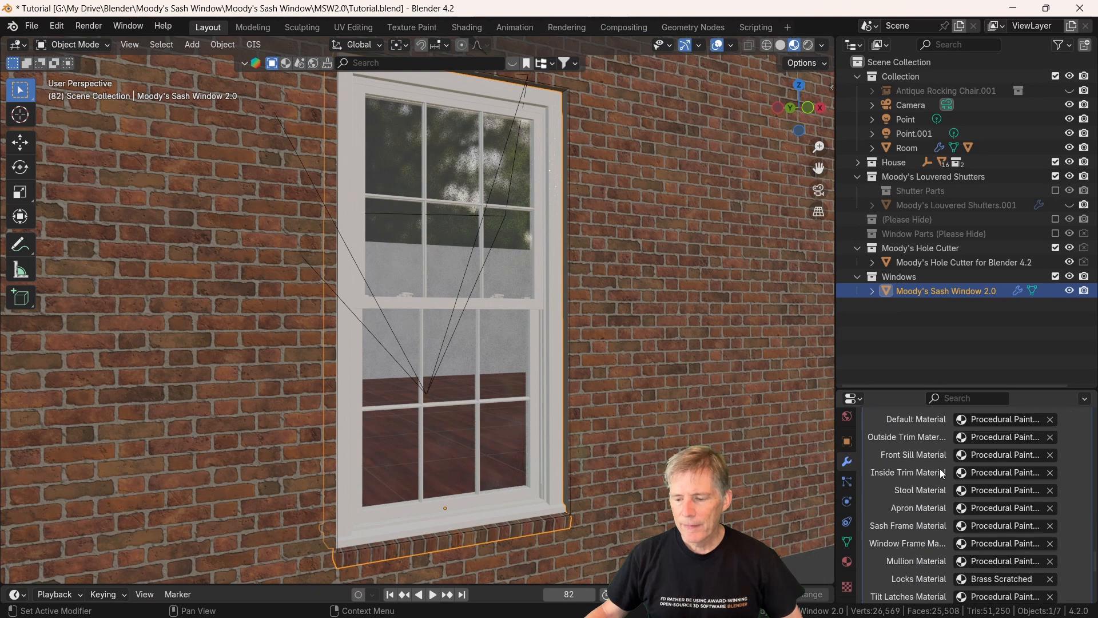
pyautogui.scroll(3, 979, 465)
pyautogui.scroll(1, 572, 343)
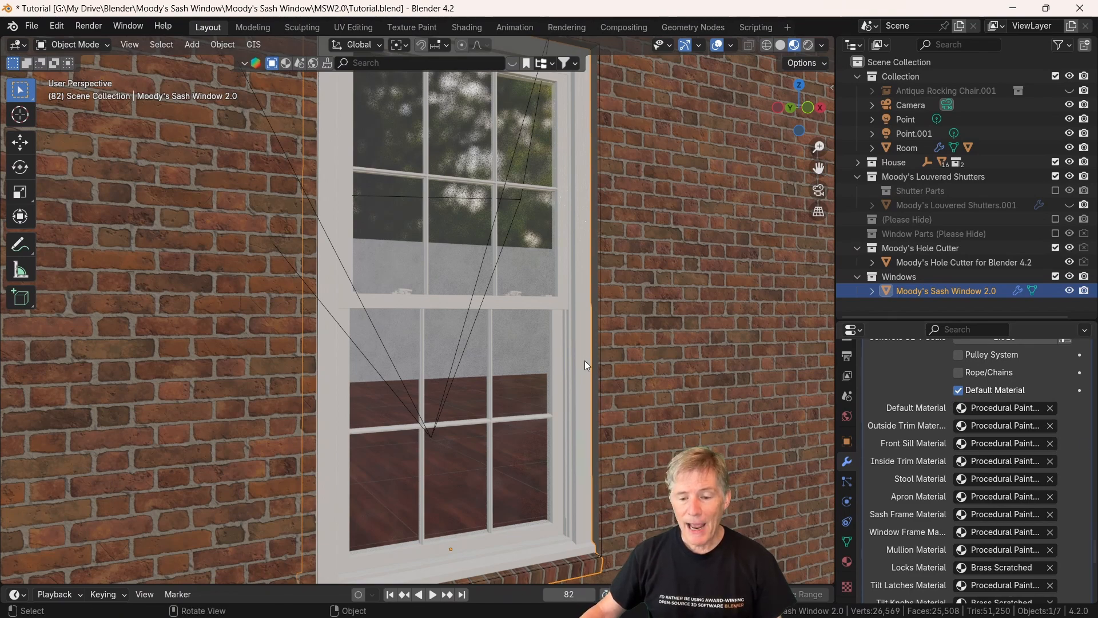
pyautogui.moveTo(585, 355); pyautogui.dragTo(814, 303, button='middle')
pyautogui.scroll(5, 498, 317)
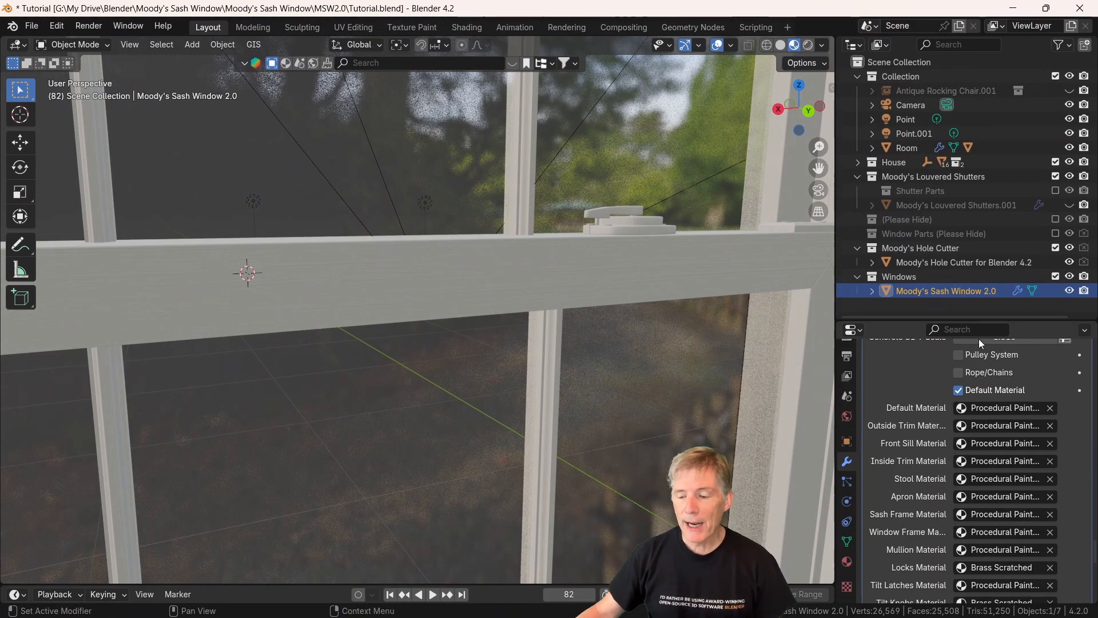
pyautogui.click(959, 391)
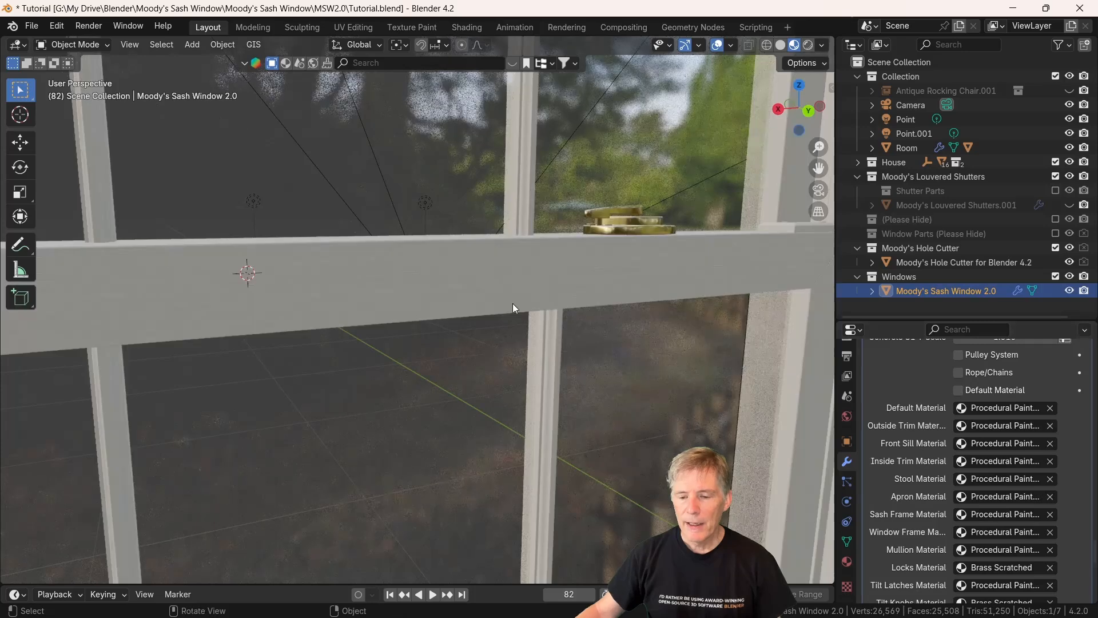
# Step: Examine the individual part material settings and the locks on the sash window's meeting rail from inside
pyautogui.scroll(-10, 966, 463)
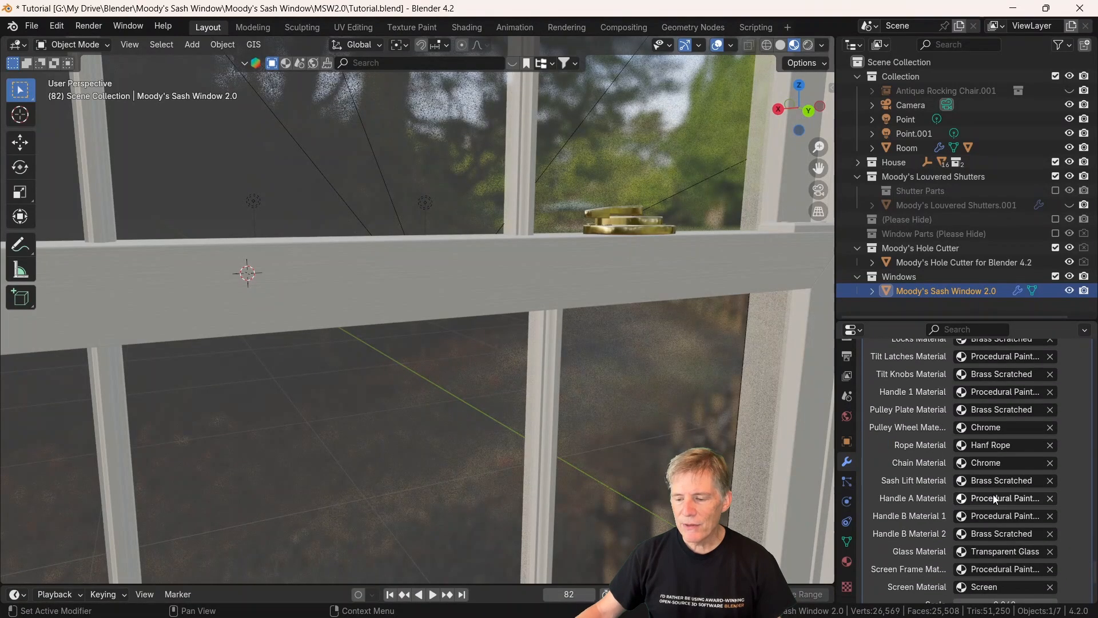
pyautogui.scroll(5, 1005, 469)
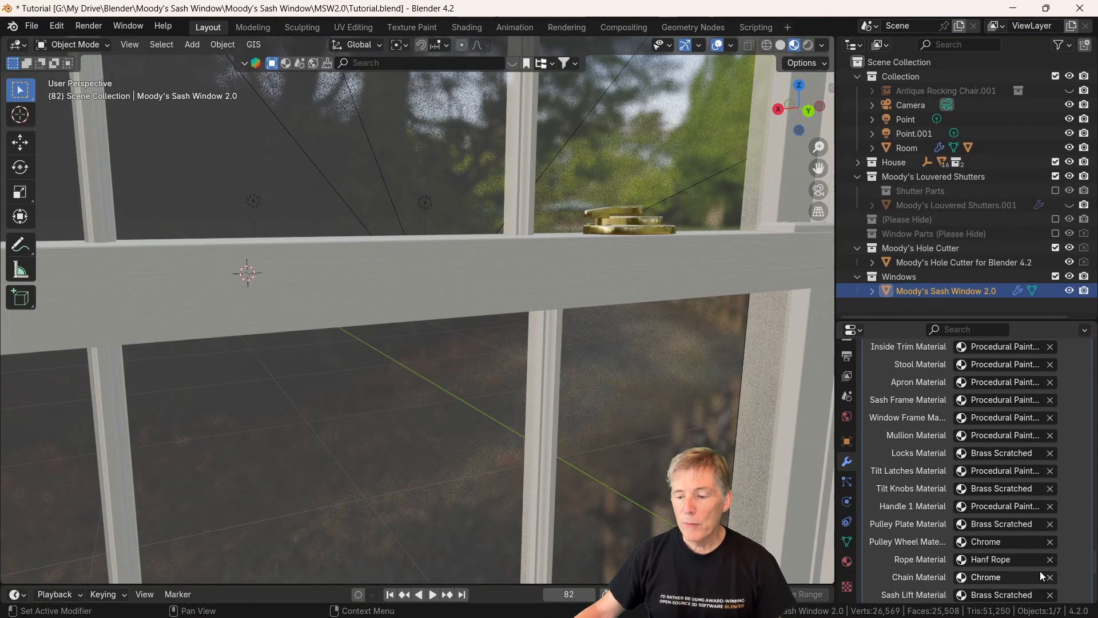
pyautogui.moveTo(606, 266)
pyautogui.mouseDown(button='middle')
pyautogui.moveTo(556, 262)
pyautogui.moveTo(622, 256)
pyautogui.moveTo(575, 269)
pyautogui.moveTo(621, 255)
pyautogui.mouseUp(button='middle')
pyautogui.moveTo(727, 247)
pyautogui.mouseDown(button='middle')
pyautogui.moveTo(754, 247)
pyautogui.moveTo(739, 250)
pyautogui.mouseUp(button='middle')
pyautogui.scroll(-3, 737, 244)
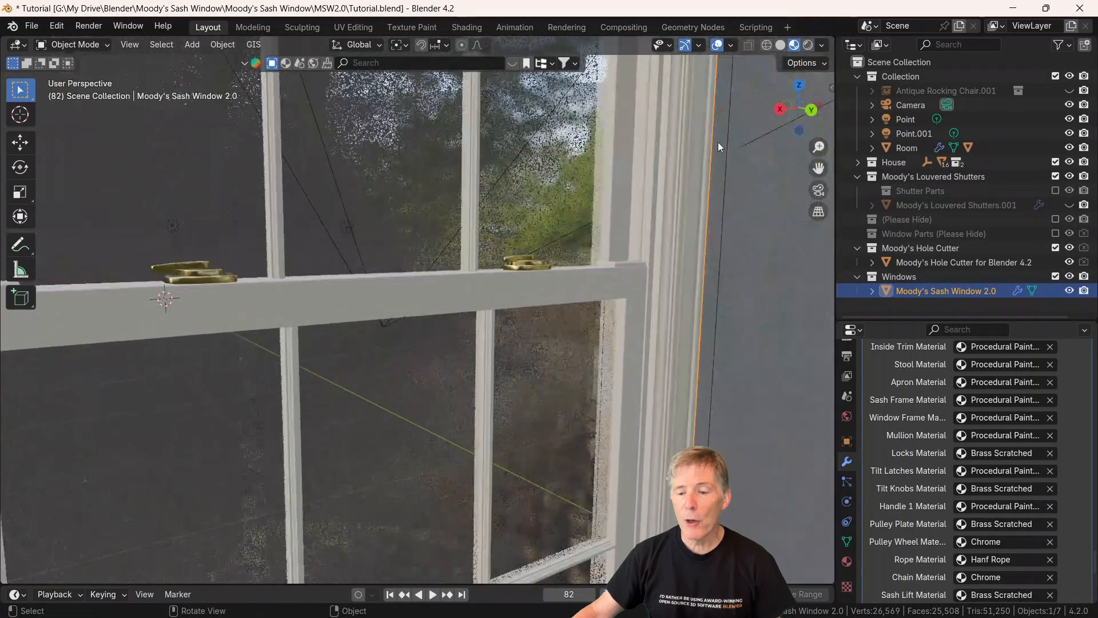
pyautogui.moveTo(599, 265); pyautogui.dragTo(440, 294, button='middle')
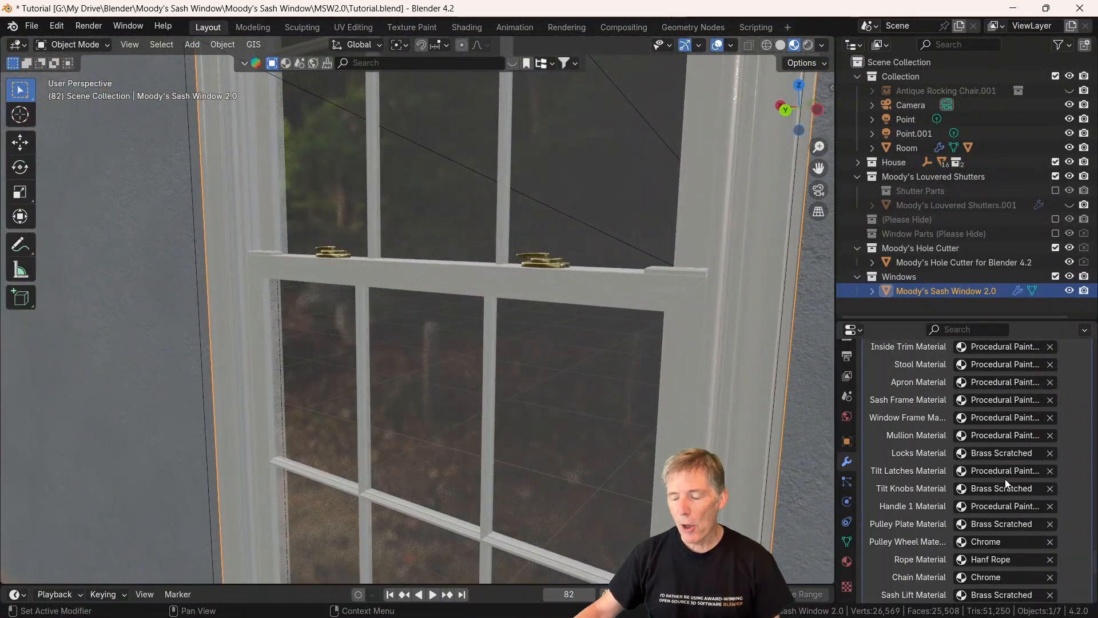
pyautogui.scroll(3, 1005, 482)
pyautogui.moveTo(547, 289); pyautogui.dragTo(613, 290, button='middle')
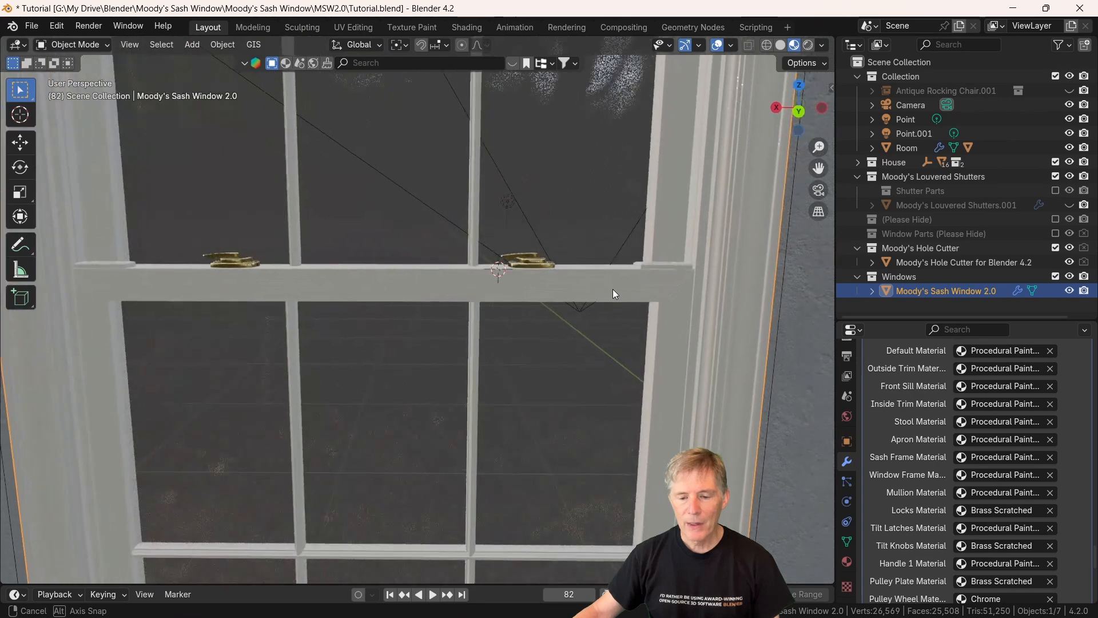
# Step: Turn the Default Material option on and back off to compare the finish of the window locks
pyautogui.scroll(-8, 978, 446)
pyautogui.scroll(14, 972, 433)
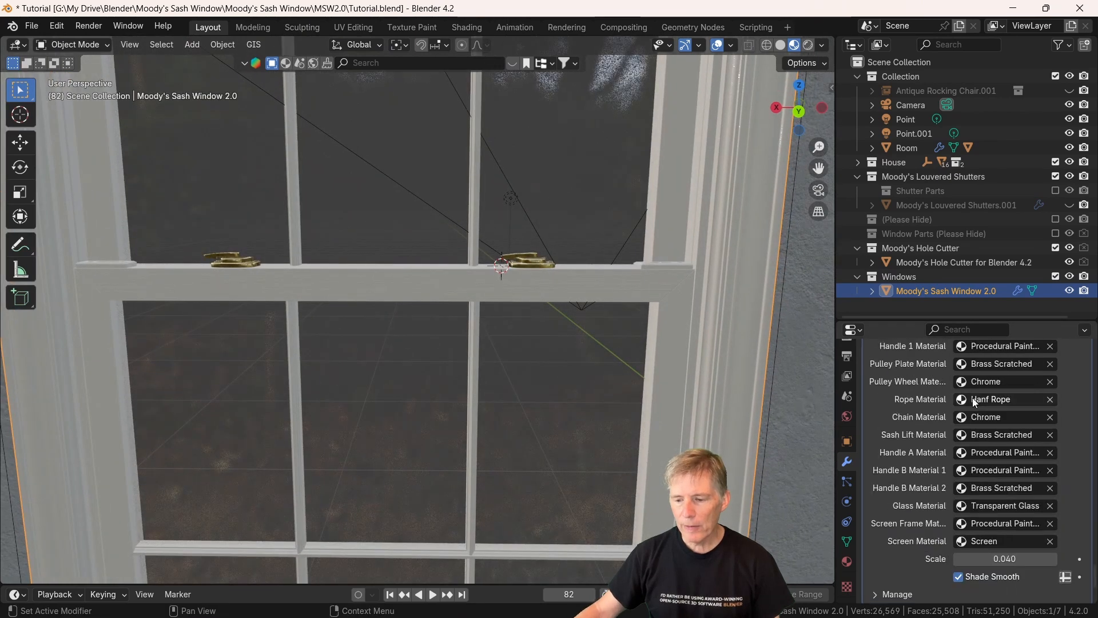
pyautogui.click(960, 460)
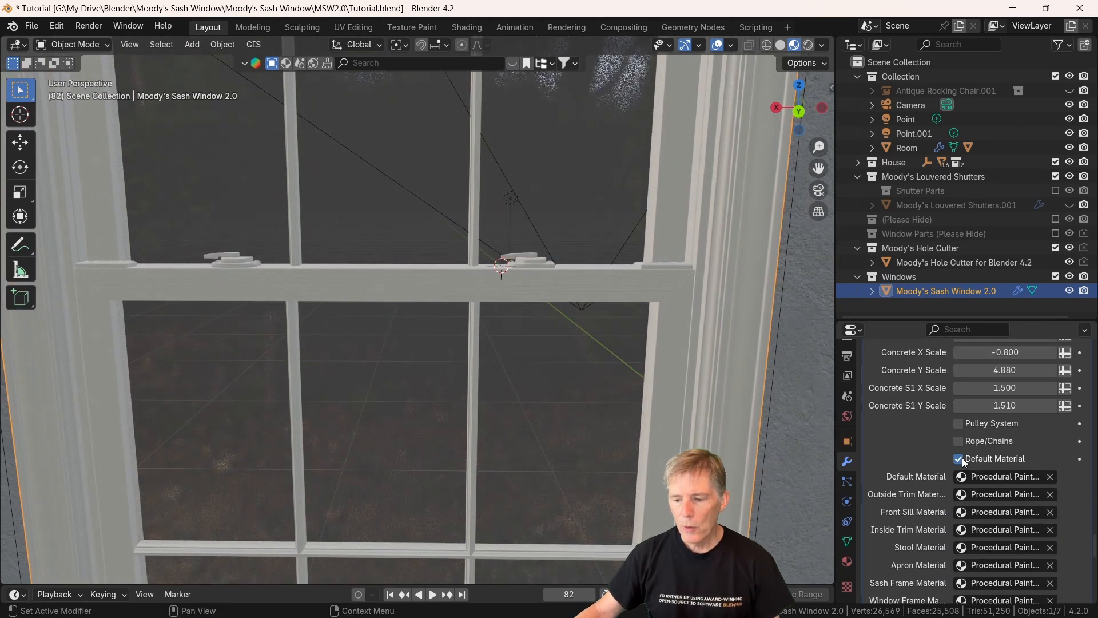
pyautogui.click(960, 460)
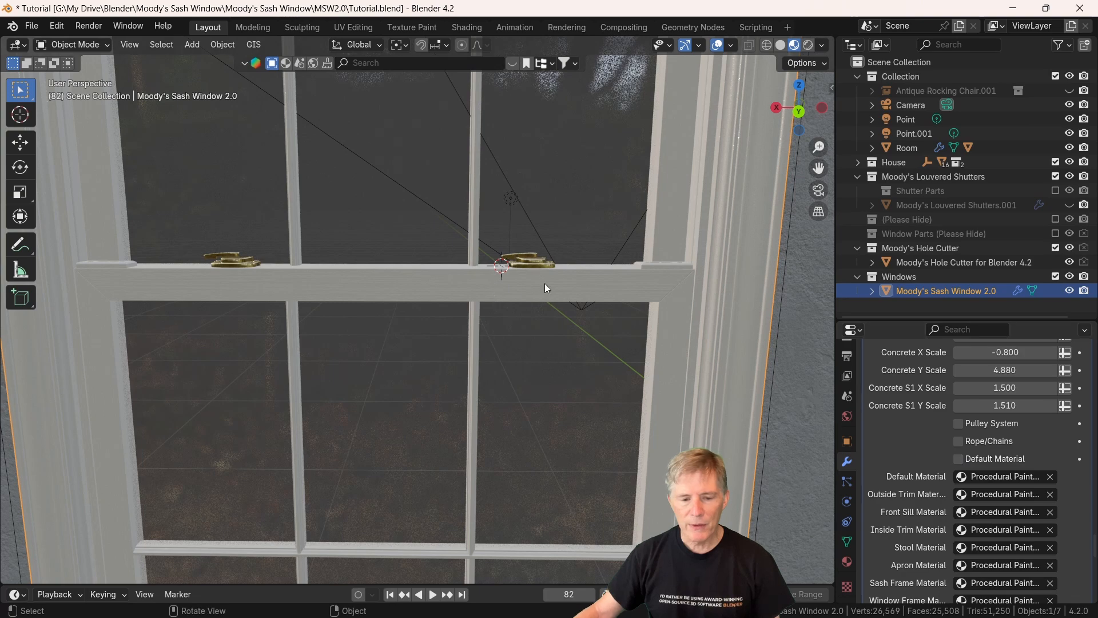
# Step: Examine the whole window from outside and review its concrete/brick sill settings
pyautogui.moveTo(548, 288); pyautogui.dragTo(824, 293, button='middle')
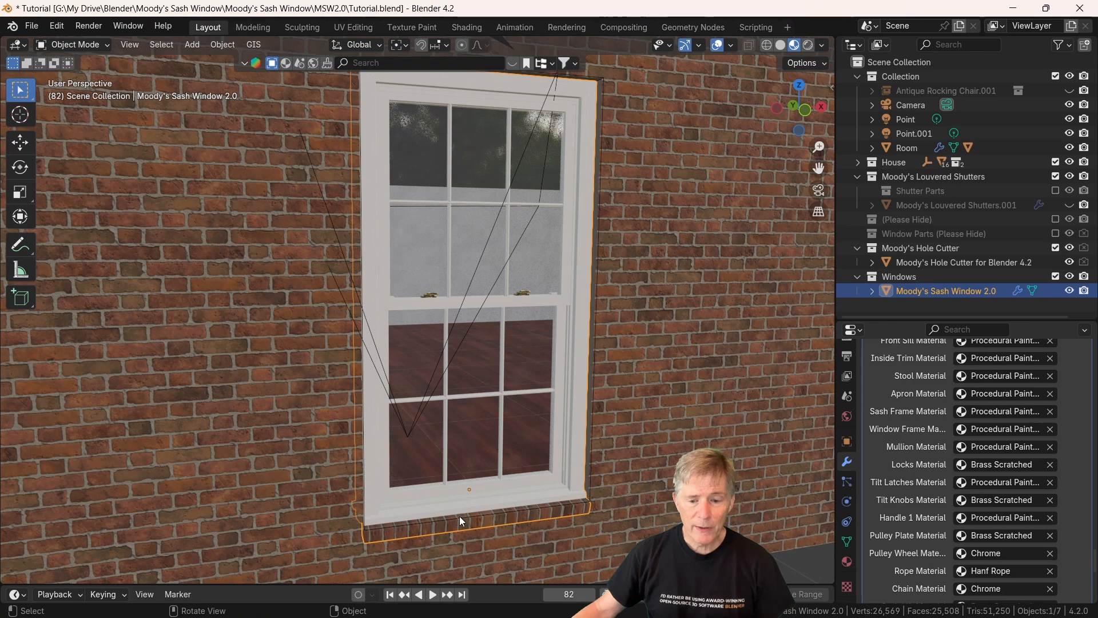
pyautogui.moveTo(556, 334); pyautogui.dragTo(544, 283, button='middle')
pyautogui.scroll(2, 544, 283)
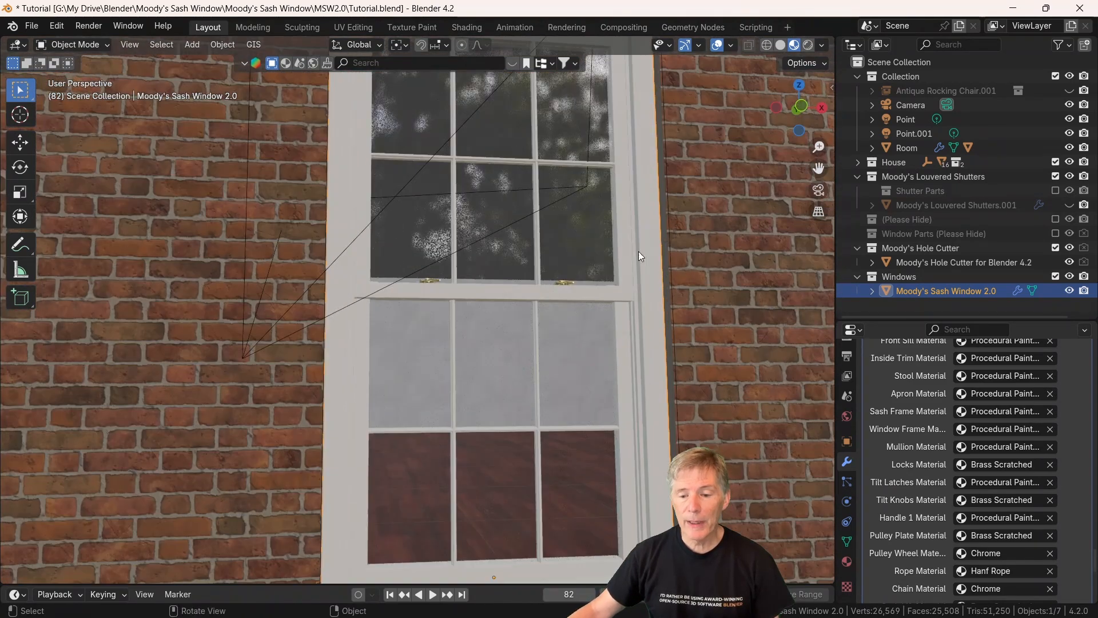
pyautogui.moveTo(658, 239); pyautogui.dragTo(671, 293, button='middle')
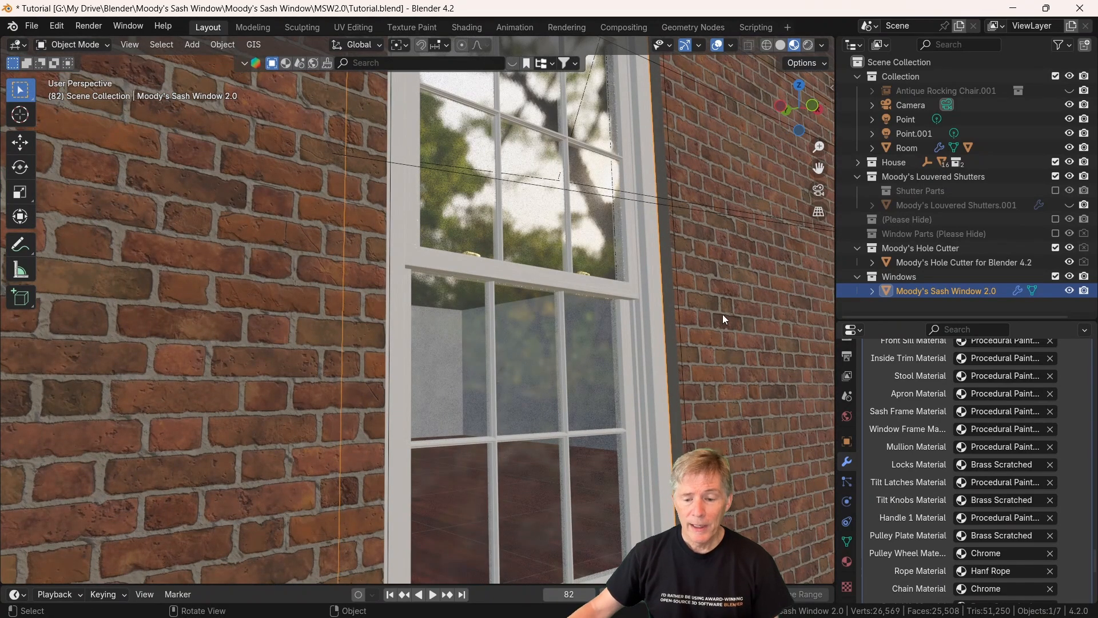
pyautogui.press('KP_Decimal')
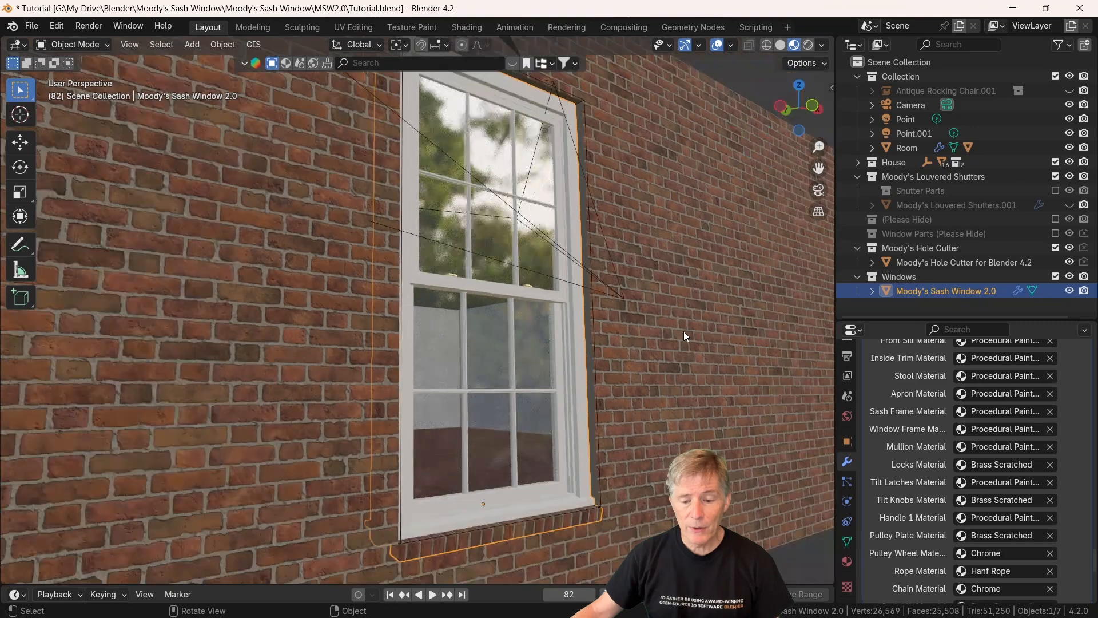
pyautogui.moveTo(559, 502); pyautogui.dragTo(483, 502, button='middle')
pyautogui.scroll(5, 918, 426)
pyautogui.scroll(15, 917, 426)
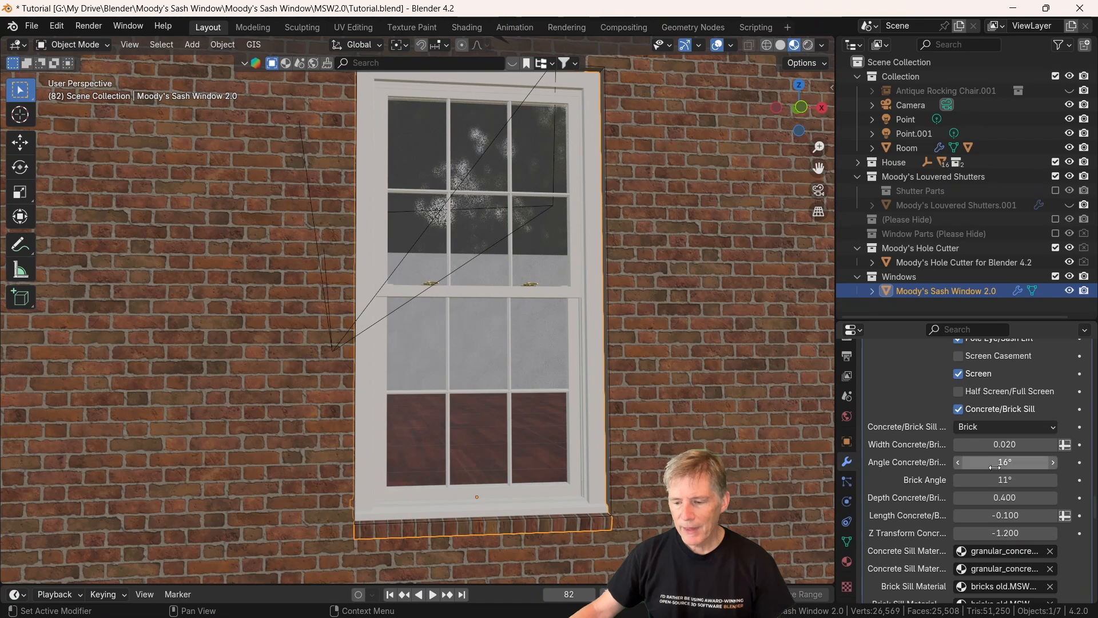
pyautogui.scroll(-3, 976, 510)
pyautogui.scroll(-15, 983, 533)
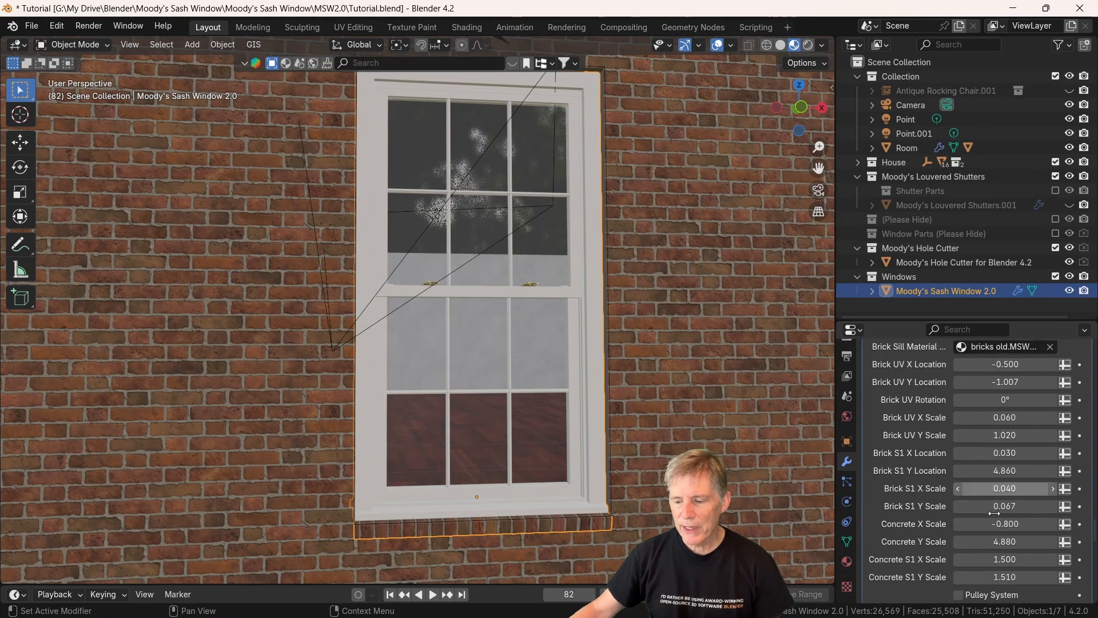
pyautogui.scroll(9, 987, 423)
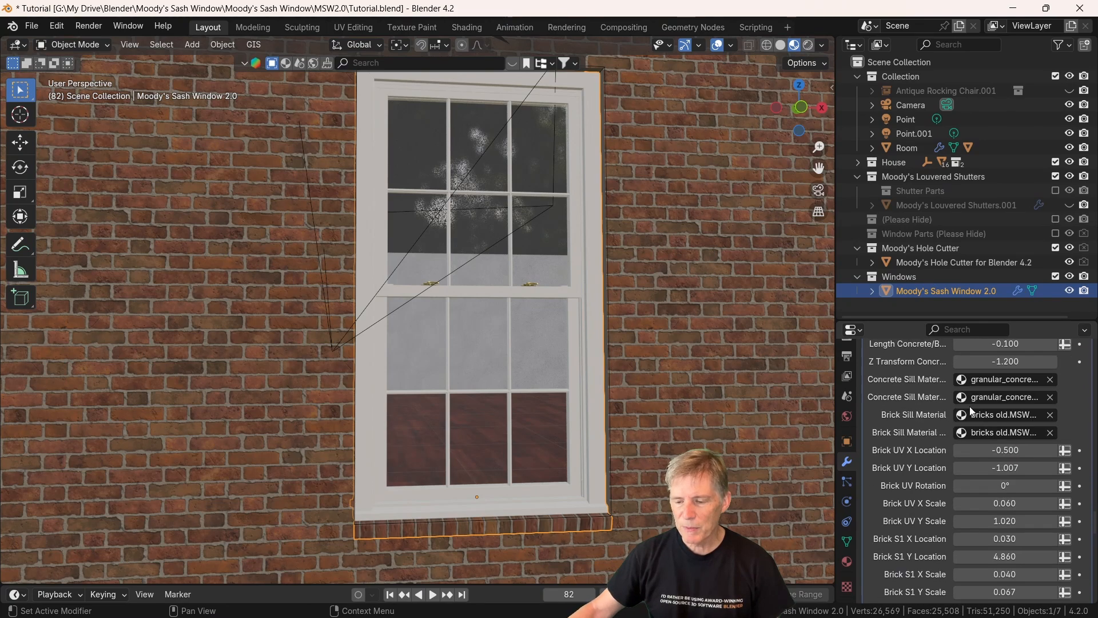
pyautogui.scroll(6, 969, 404)
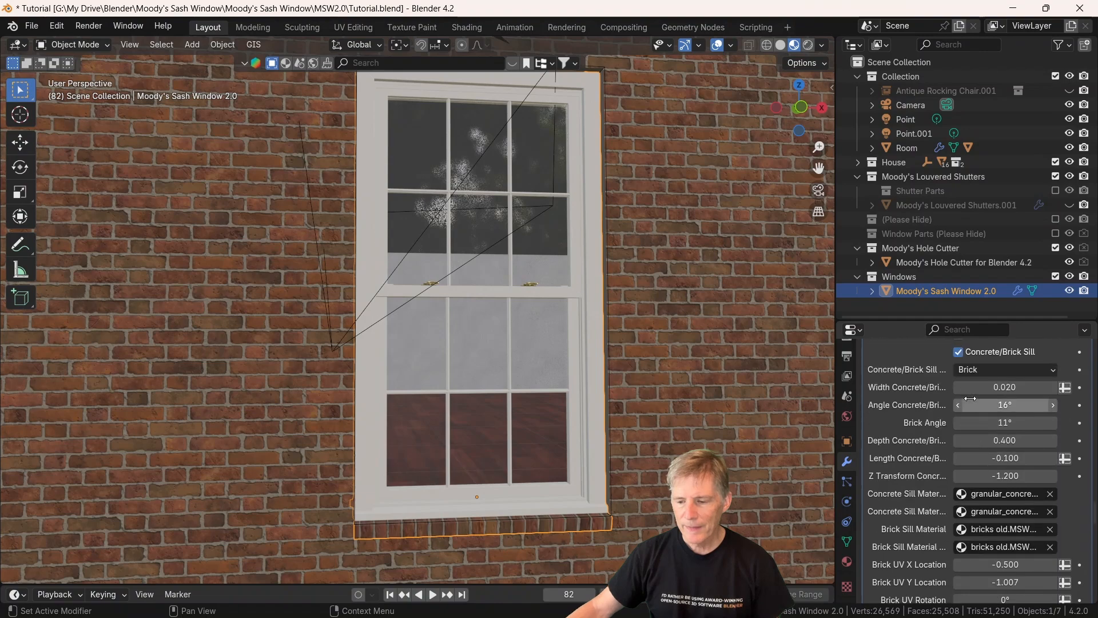
# Step: Switch the exterior sill type to Concrete and back to Brick, comparing how each sill looks below the window
pyautogui.click(987, 369)
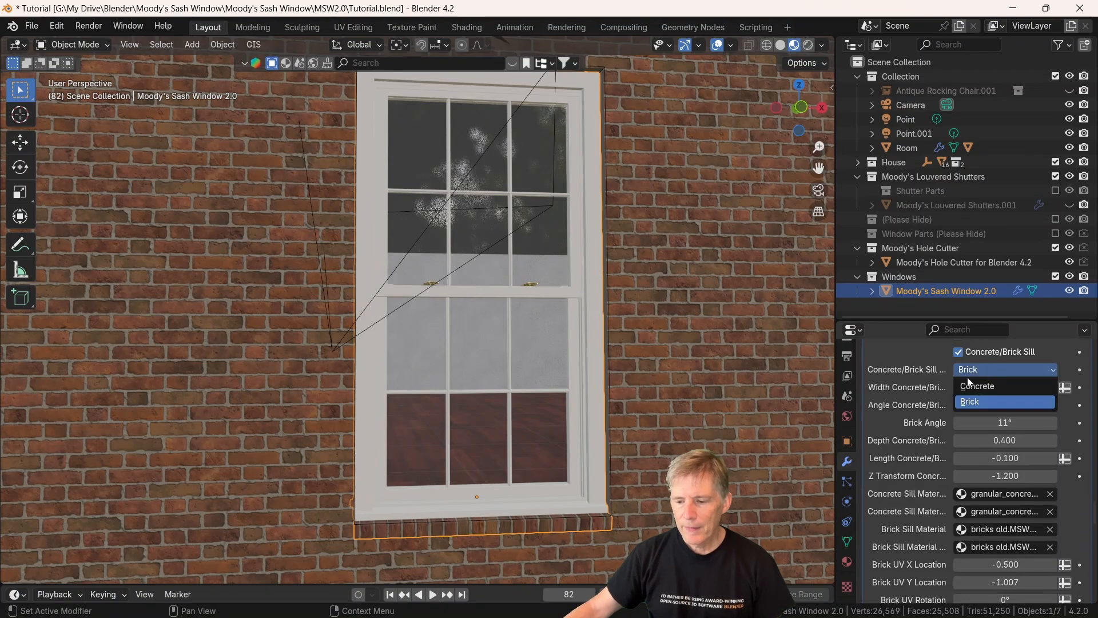
pyautogui.click(979, 386)
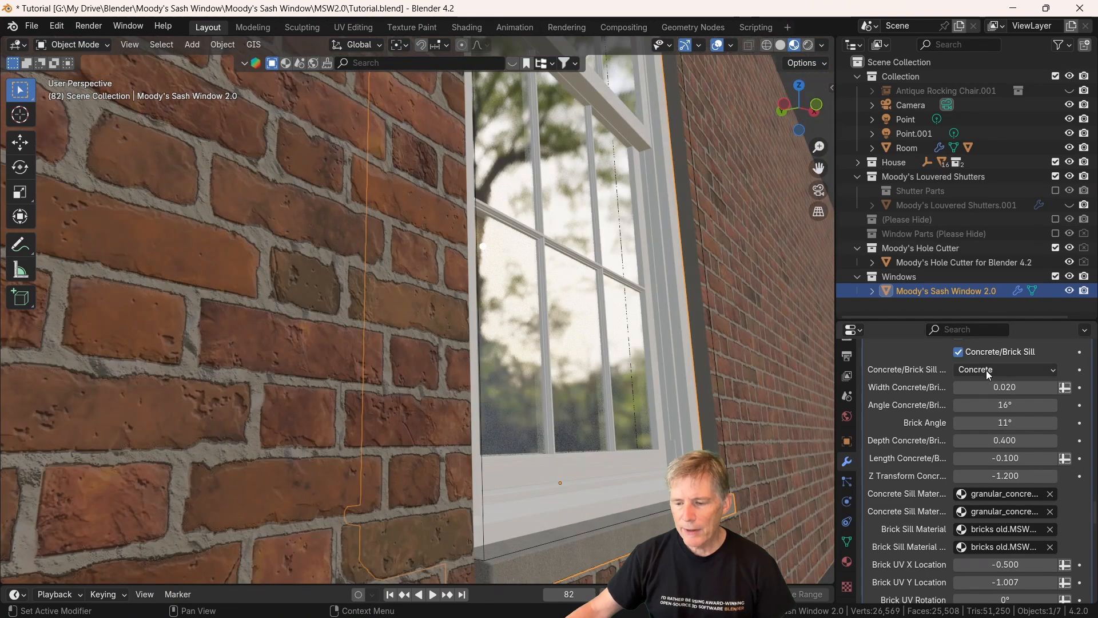
pyautogui.click(986, 370)
pyautogui.click(979, 398)
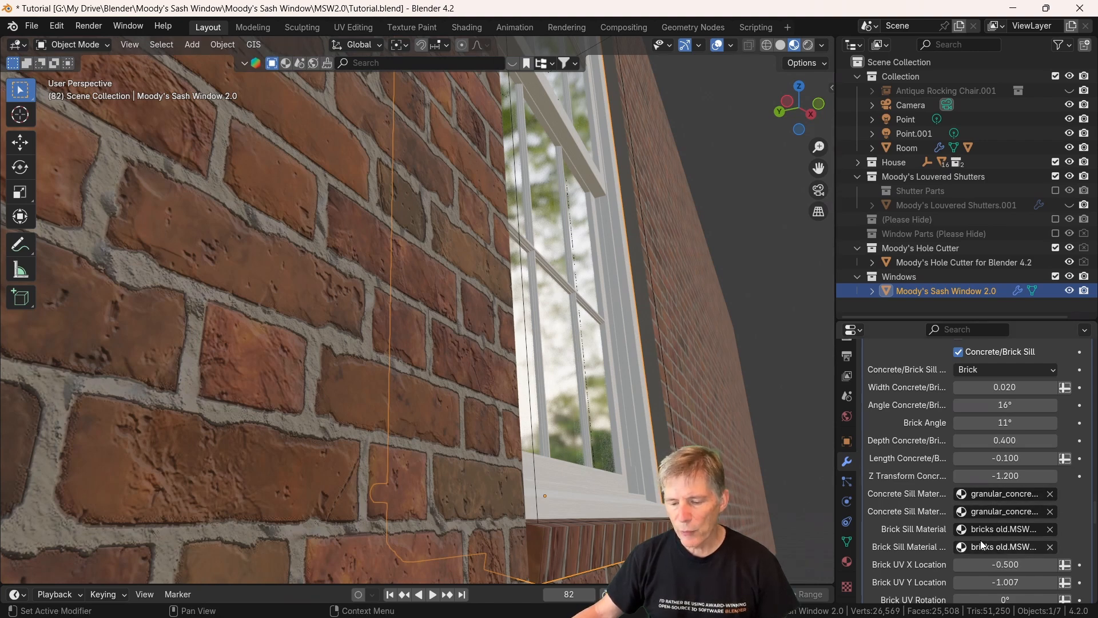
pyautogui.moveTo(531, 509); pyautogui.dragTo(452, 301, button='middle')
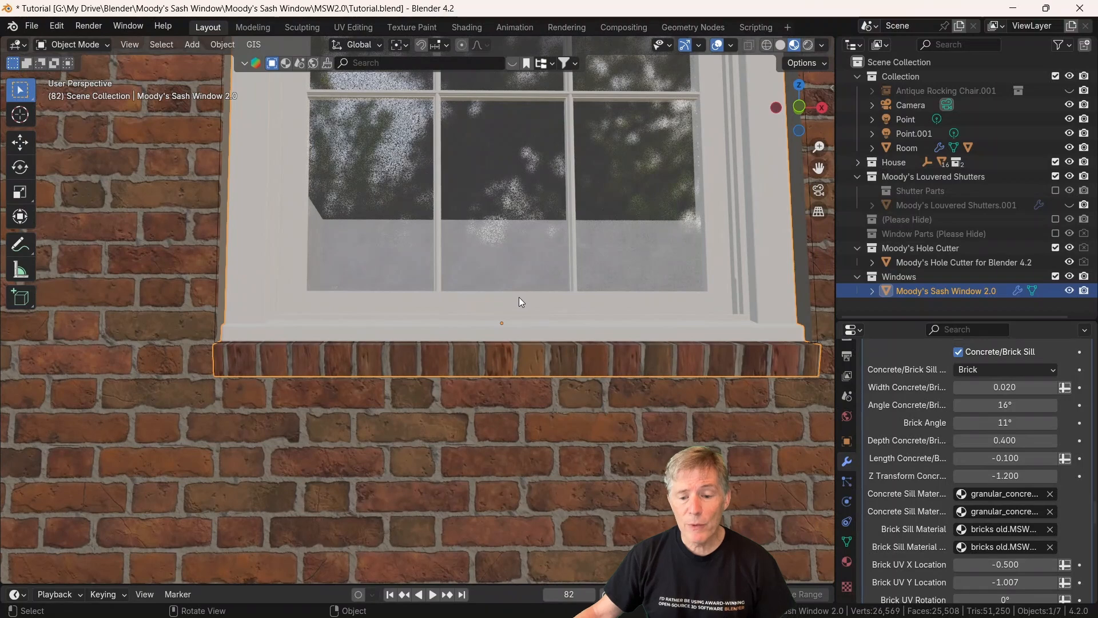
pyautogui.scroll(-3, 519, 298)
pyautogui.moveTo(619, 305); pyautogui.dragTo(630, 310, button='middle')
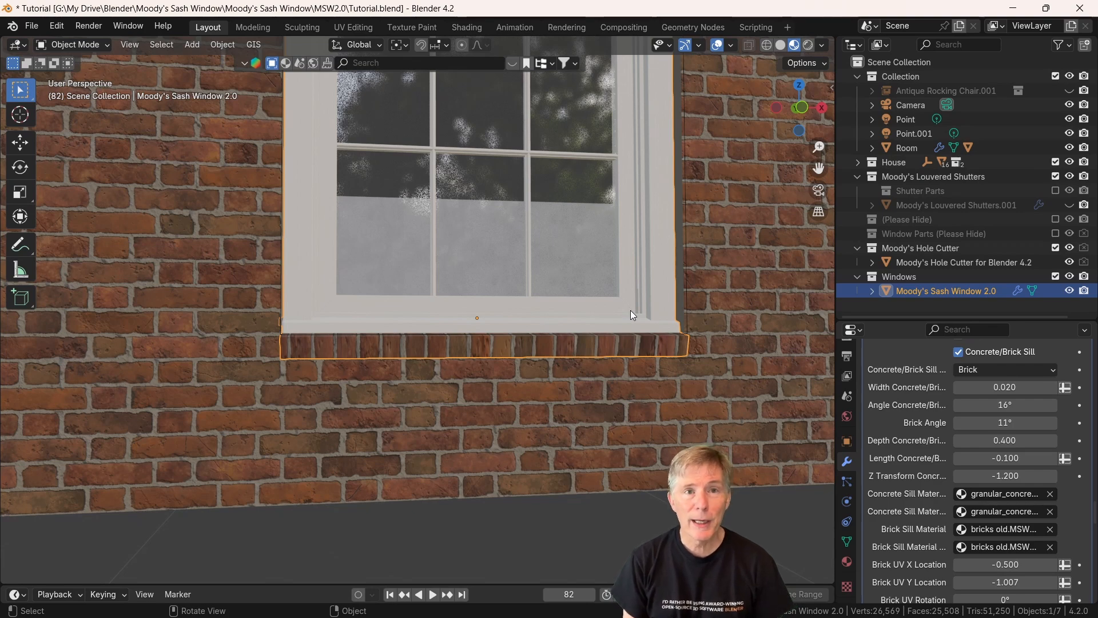
# Step: Set the window's Subdivision modifier viewport levels to 1 with the brick sill in close view
pyautogui.scroll(-10, 930, 423)
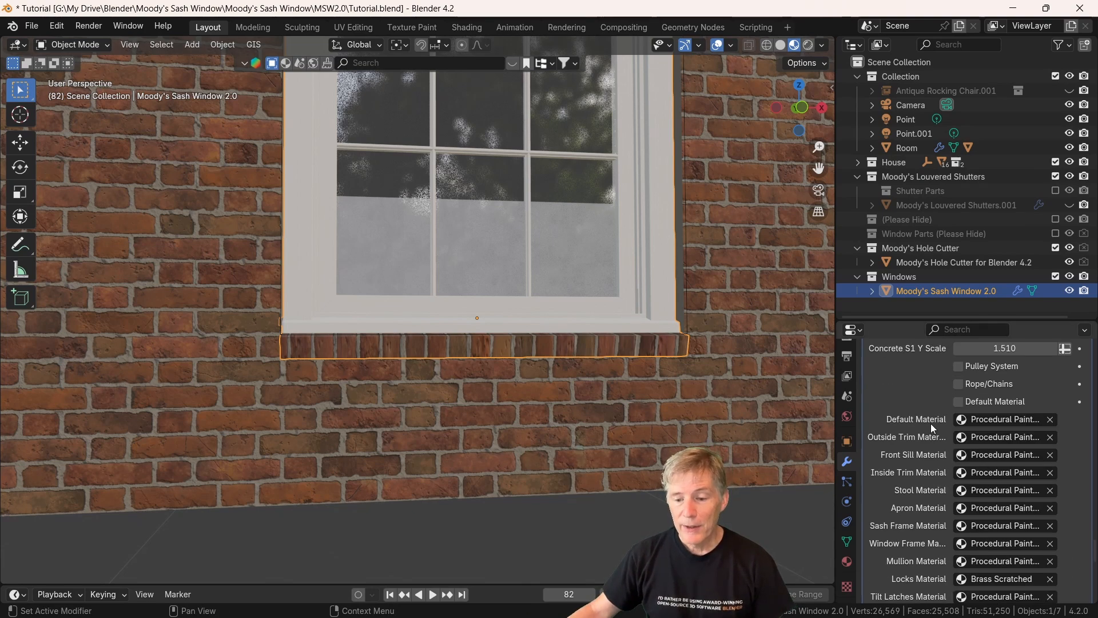
pyautogui.scroll(-10, 931, 423)
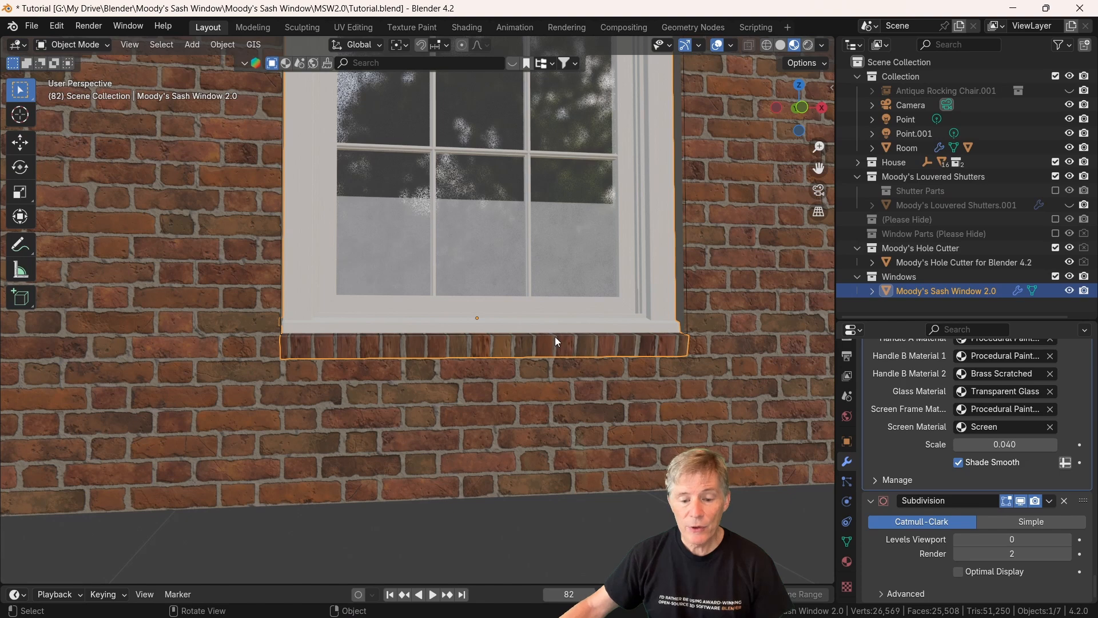
pyautogui.scroll(1, 555, 337)
pyautogui.keyDown('shift'); pyautogui.moveTo(712, 334); pyautogui.dragTo(651, 358); pyautogui.keyUp('shift')
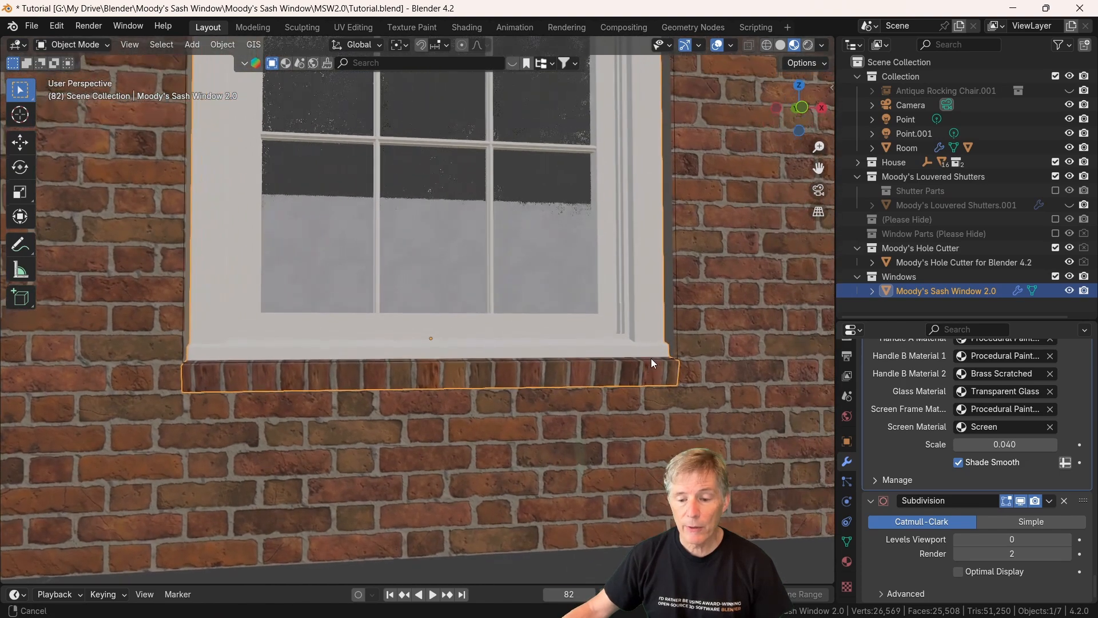
pyautogui.keyDown('shift'); pyautogui.moveTo(651, 358); pyautogui.dragTo(555, 358, button='middle'); pyautogui.keyUp('shift')
pyautogui.scroll(1, 633, 358)
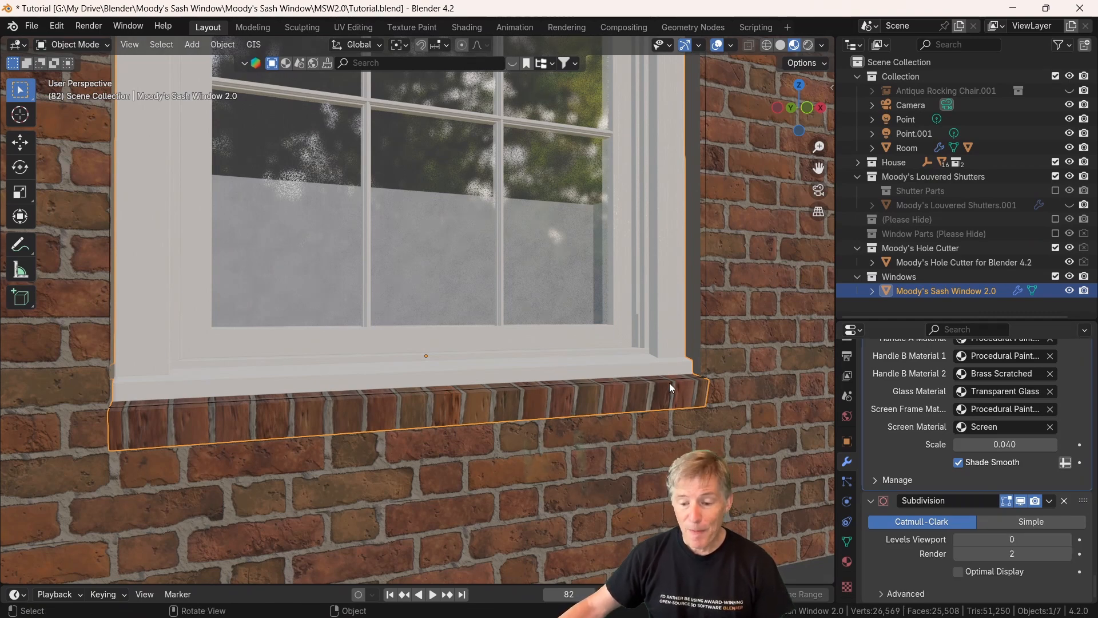
pyautogui.moveTo(669, 383); pyautogui.dragTo(640, 379, button='middle')
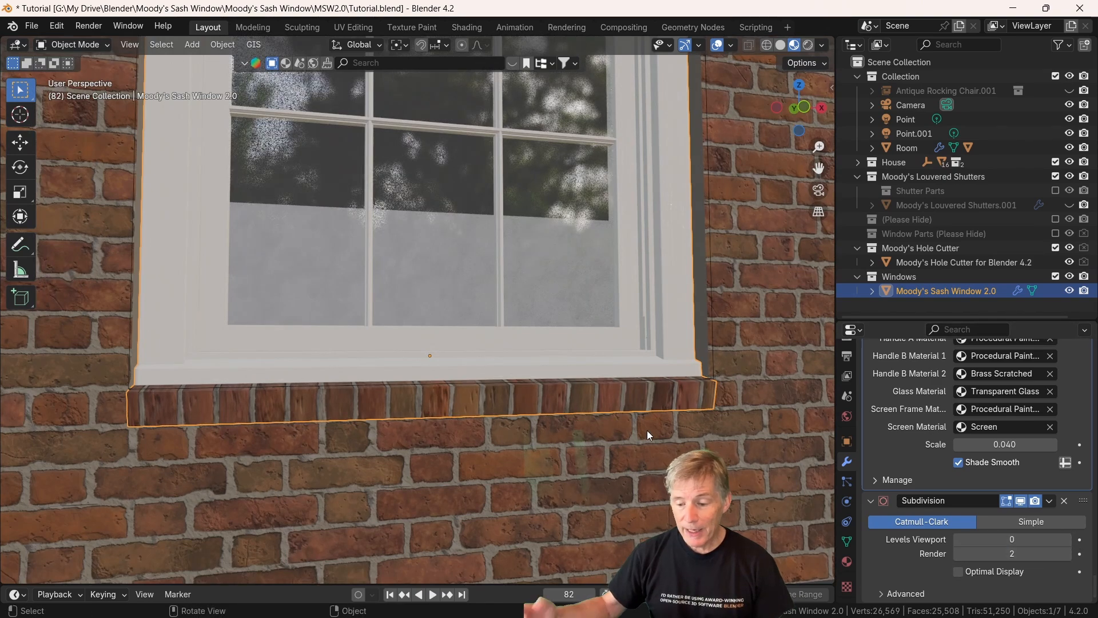
pyautogui.moveTo(451, 289); pyautogui.dragTo(528, 301, button='middle')
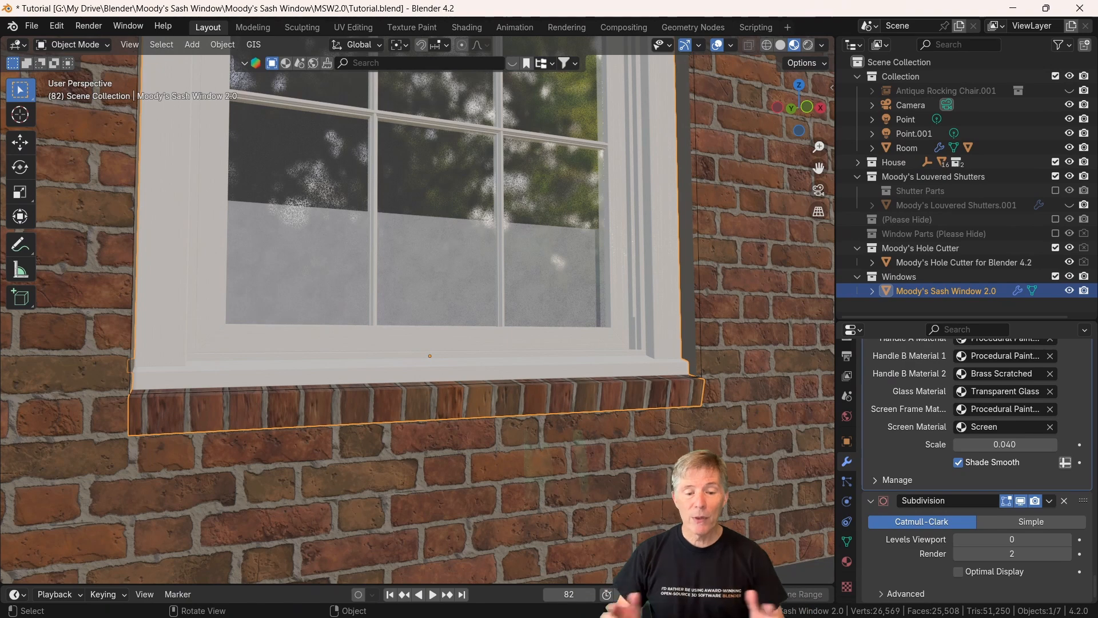
pyautogui.click(1069, 538)
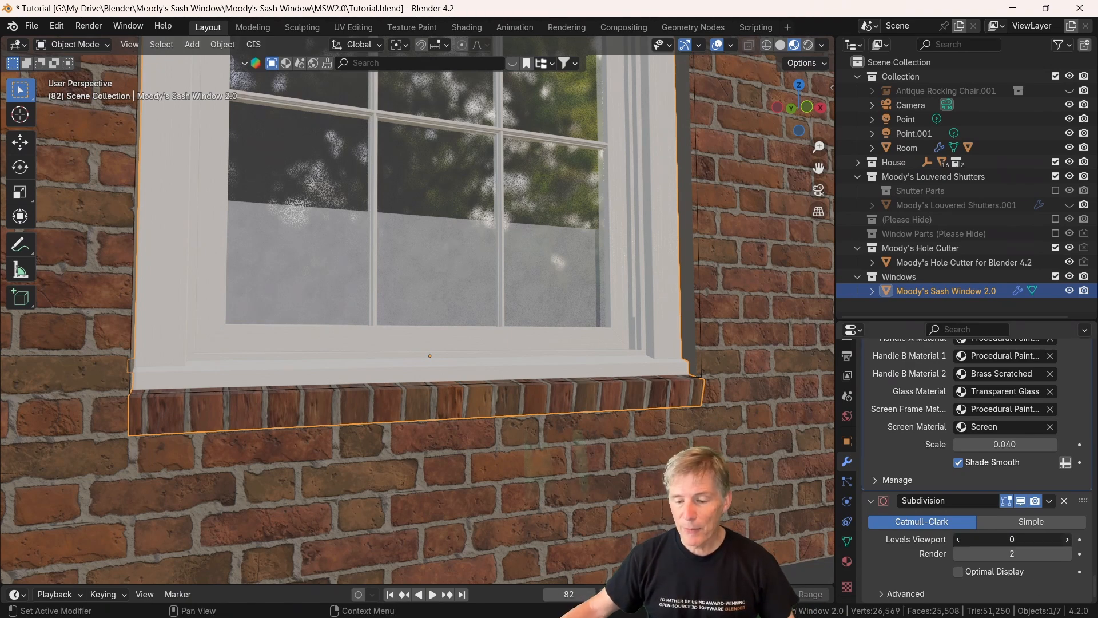
pyautogui.click(1069, 539)
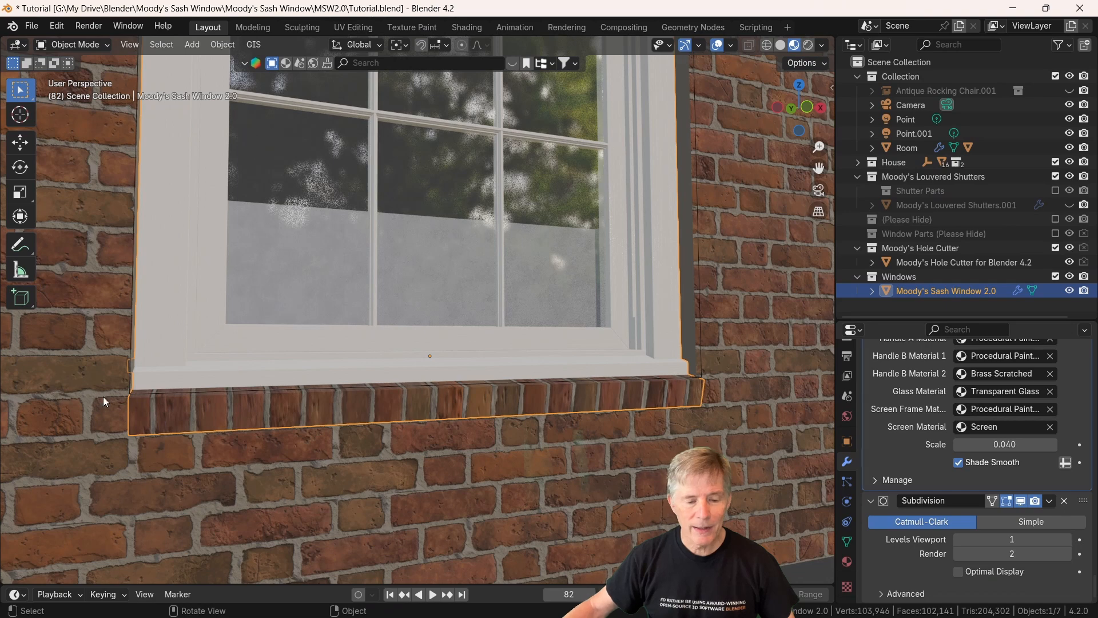
# Step: Compare the brick sill at Subdivision viewport levels 2 and 0, return the levels to 1, and inspect the sill from several angles
pyautogui.click(1067, 540)
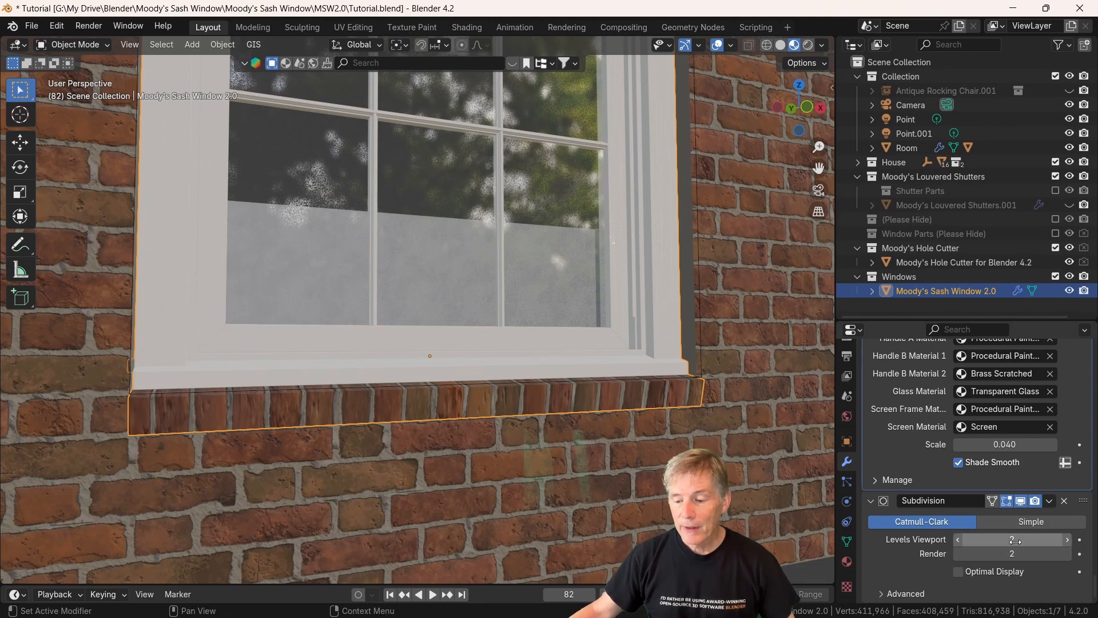
pyautogui.moveTo(620, 456); pyautogui.dragTo(560, 459, button='middle')
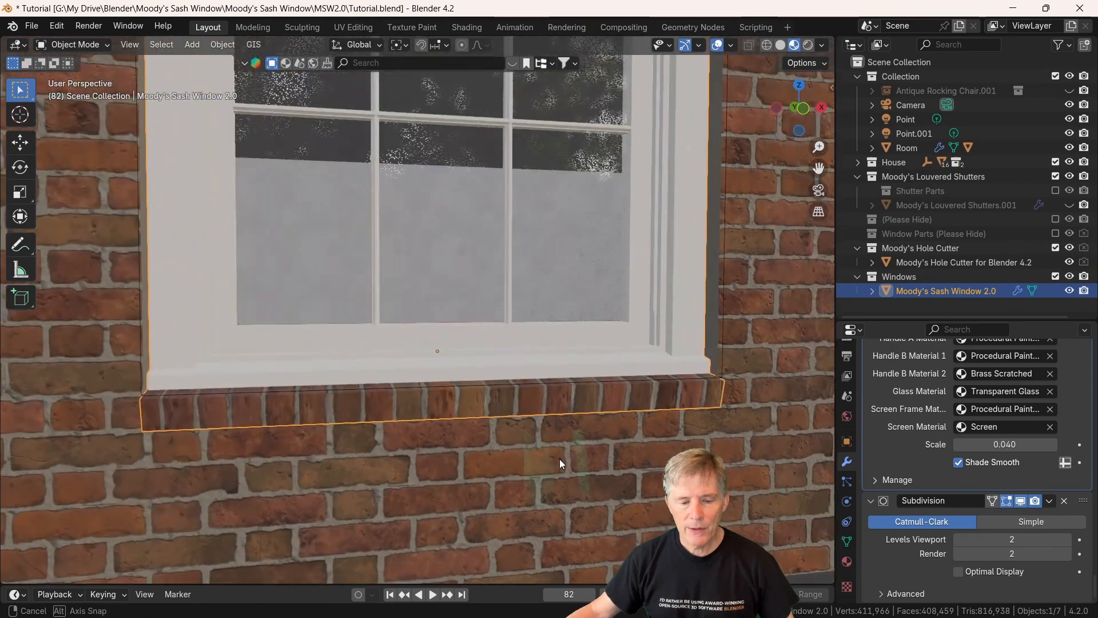
pyautogui.click(959, 539)
pyautogui.click(959, 538)
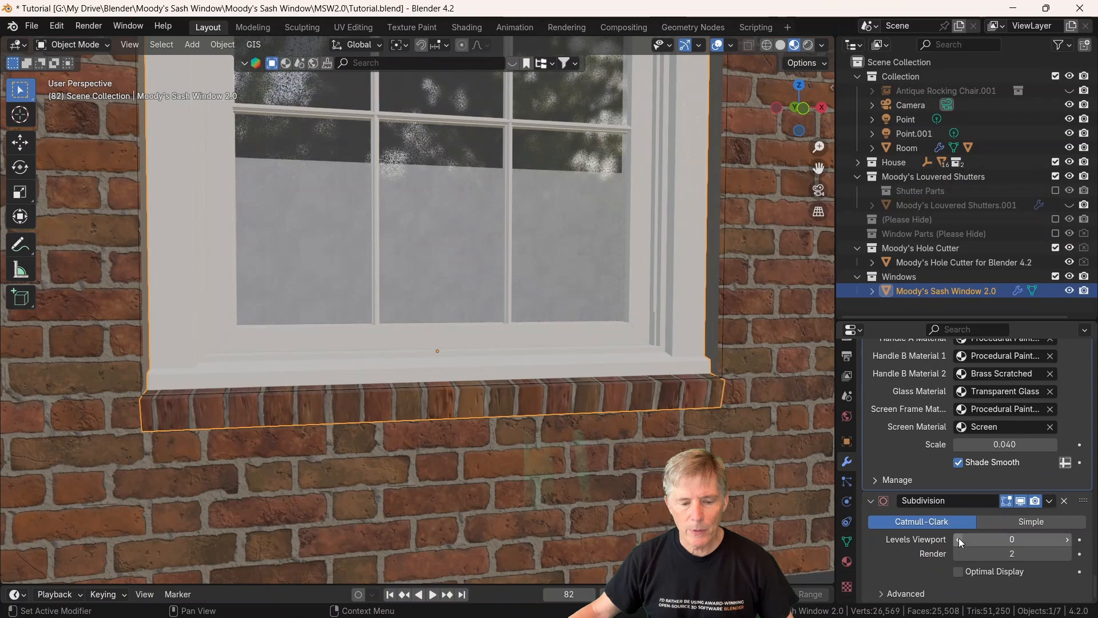
pyautogui.click(1067, 539)
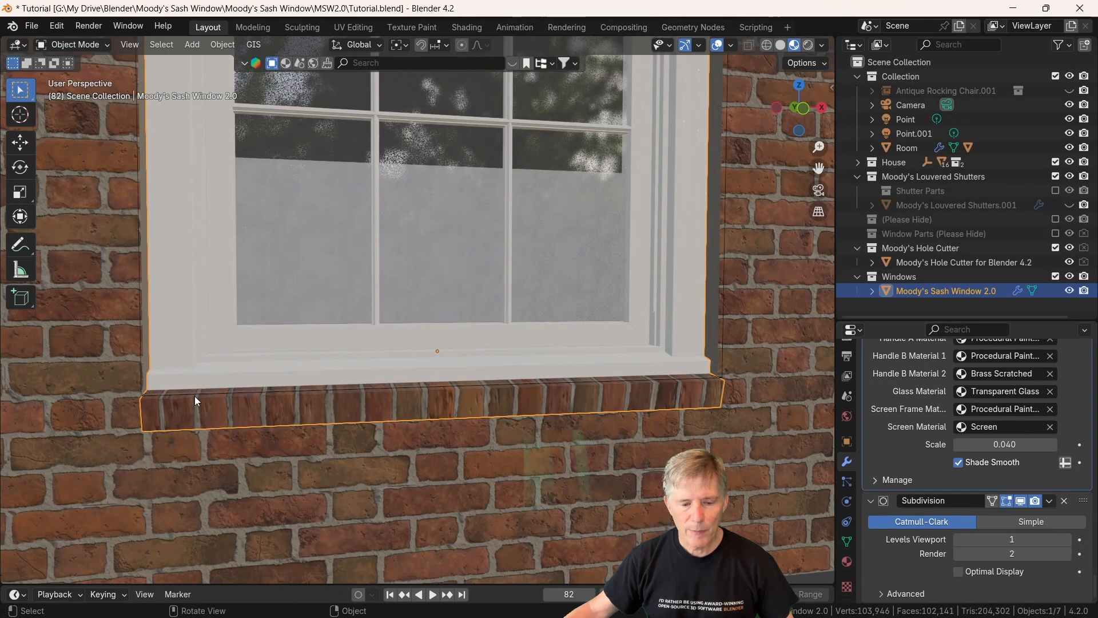
pyautogui.moveTo(593, 370); pyautogui.dragTo(534, 403, button='middle')
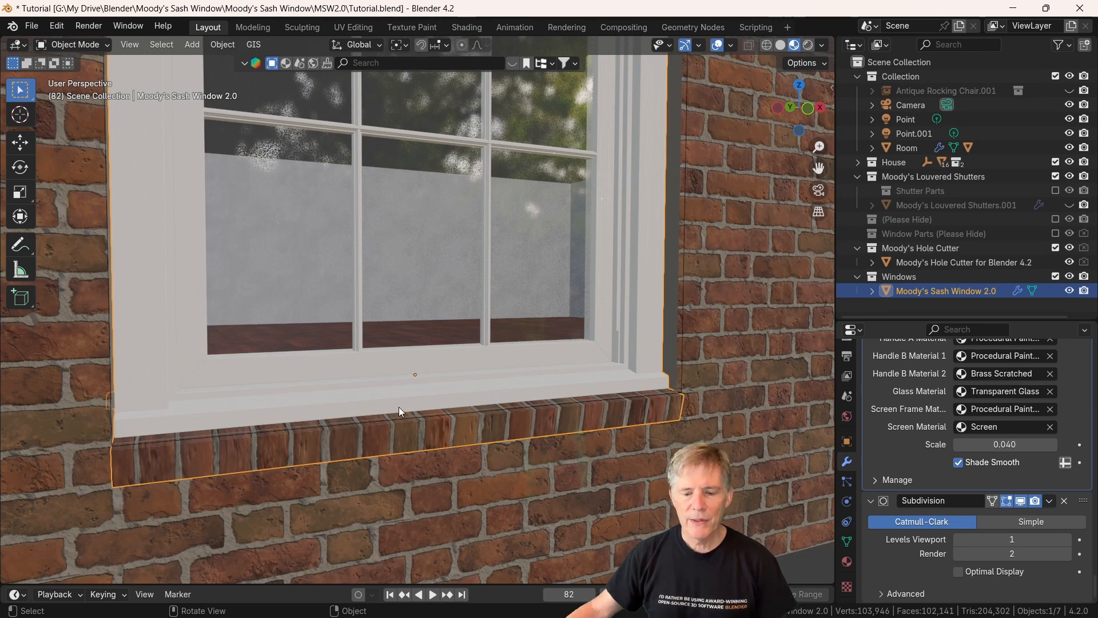
pyautogui.moveTo(616, 376)
pyautogui.mouseDown(button='middle')
pyautogui.moveTo(544, 370)
pyautogui.moveTo(612, 375)
pyautogui.mouseUp(button='middle')
pyautogui.scroll(-2, 697, 433)
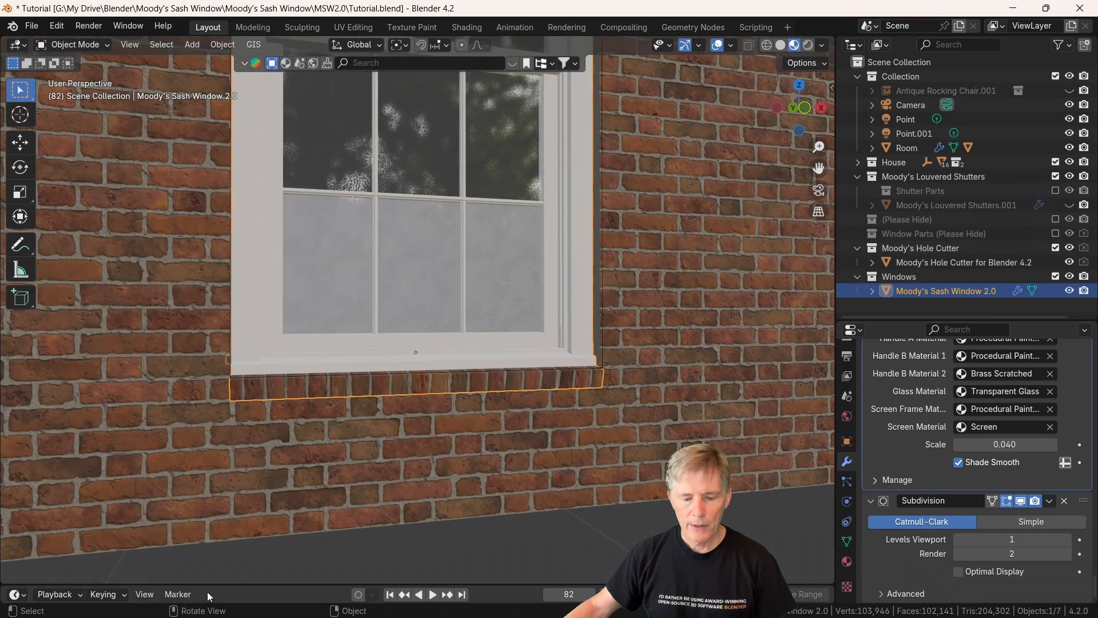
# Step: Enlarge the timeline area and turn it into an Asset Browser, searching its assets for "brick"
pyautogui.moveTo(257, 584); pyautogui.dragTo(259, 405)
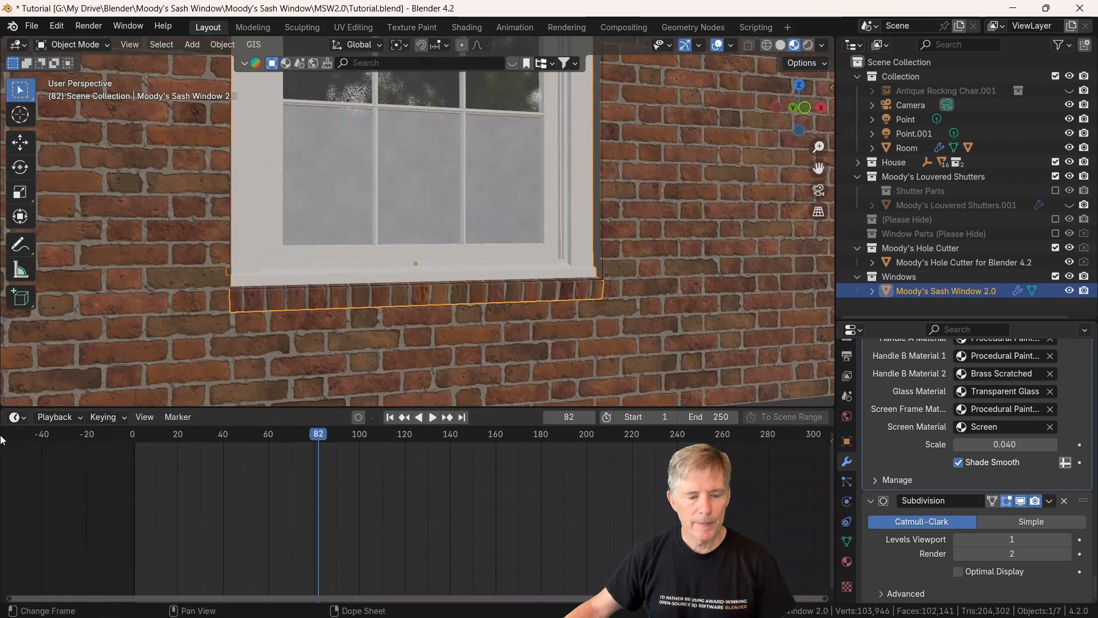
pyautogui.click(21, 421)
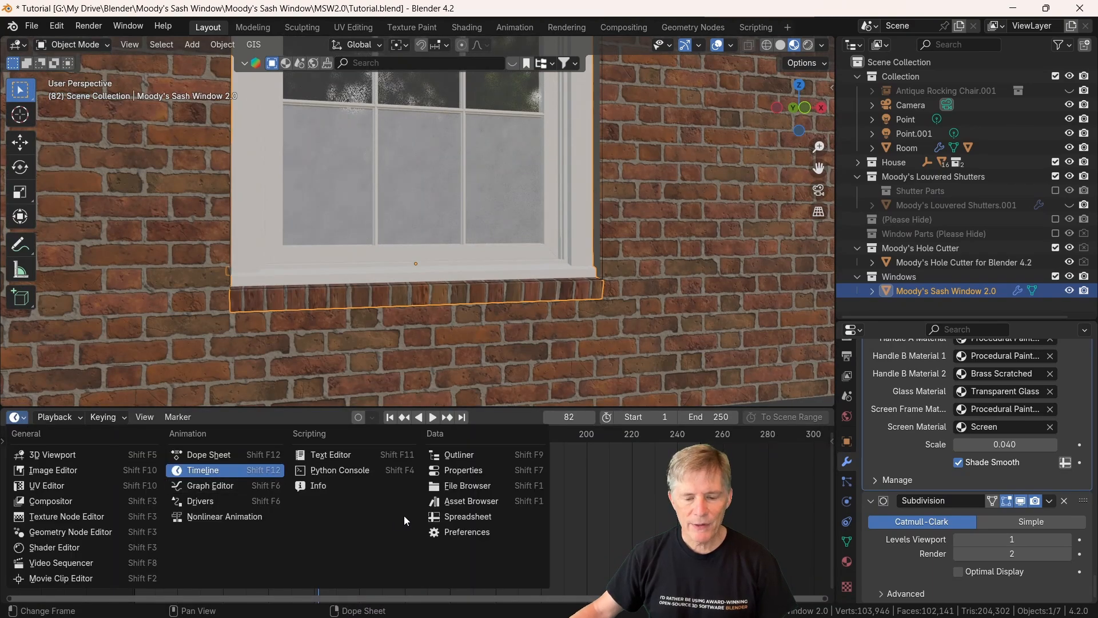
pyautogui.click(462, 503)
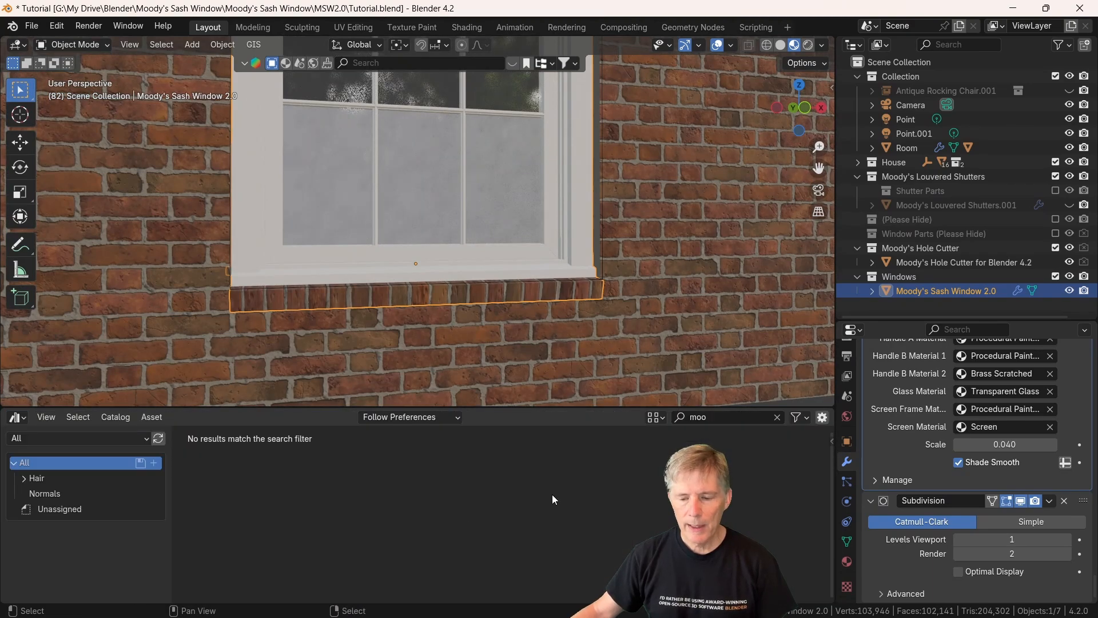
pyautogui.click(777, 417)
pyautogui.click(735, 418)
pyautogui.write('b')
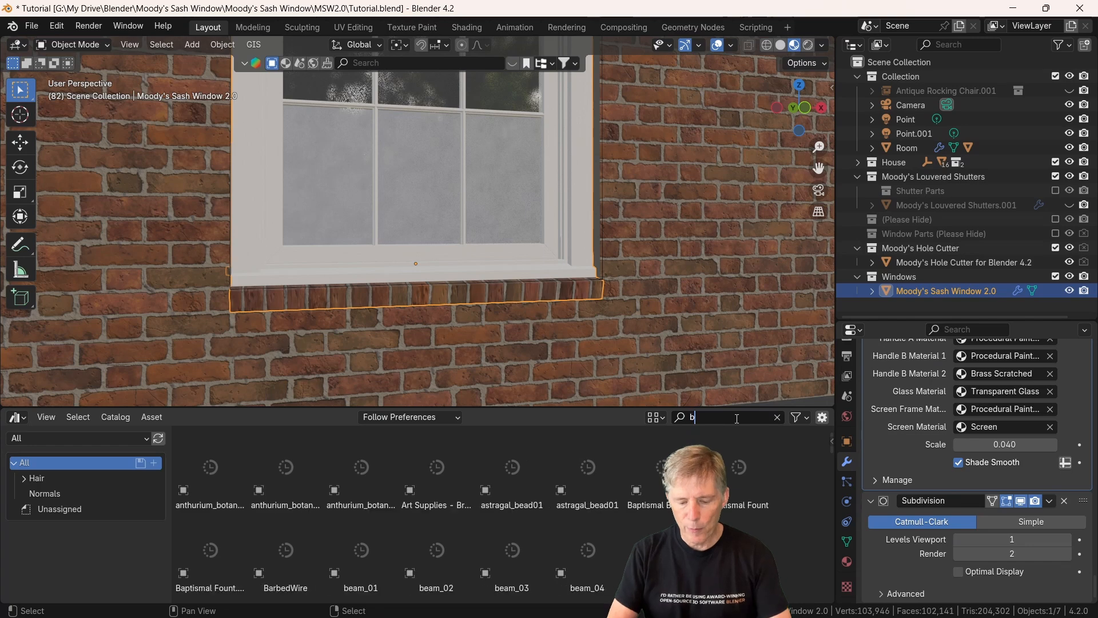
pyautogui.write('rick')
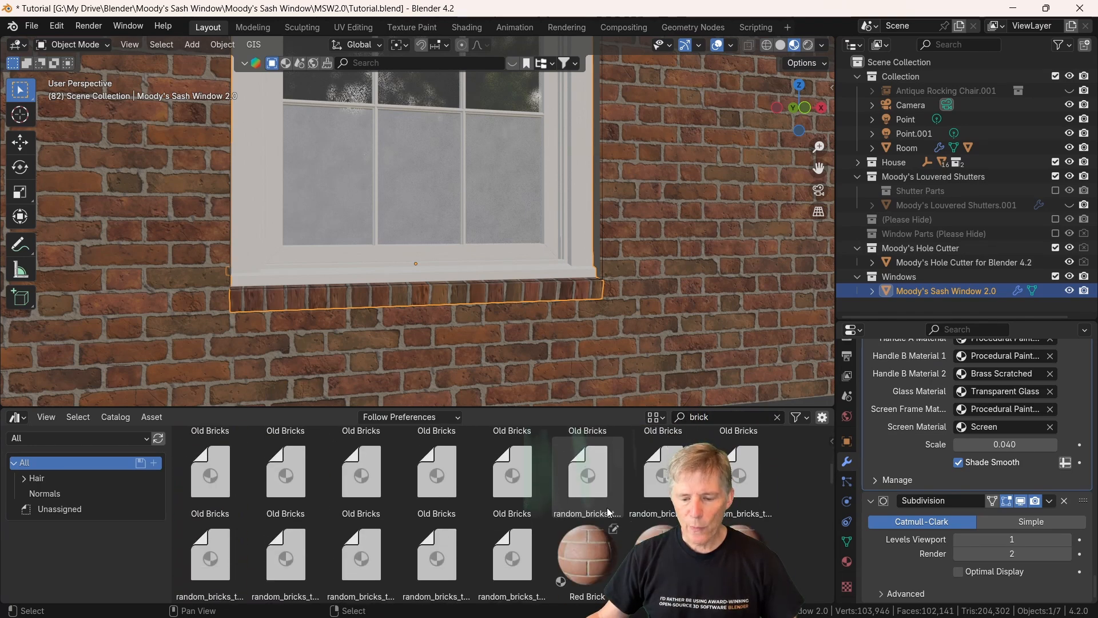
# Step: Apply the Red Brick material to the house's exterior wall and inspect the bricks beside the window frame
pyautogui.moveTo(587, 551); pyautogui.dragTo(698, 193)
pyautogui.keyDown('shift'); pyautogui.click(633, 302); pyautogui.keyUp('shift')
pyautogui.scroll(-5, 523, 216)
pyautogui.scroll(6, 516, 208)
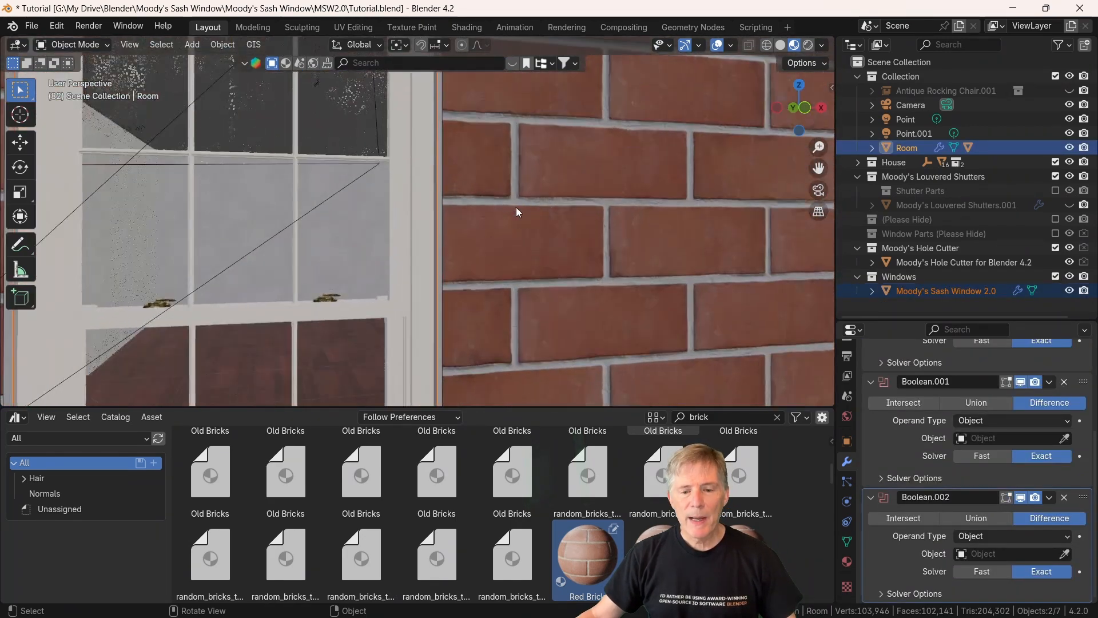
pyautogui.moveTo(516, 207); pyautogui.dragTo(735, 189, button='middle')
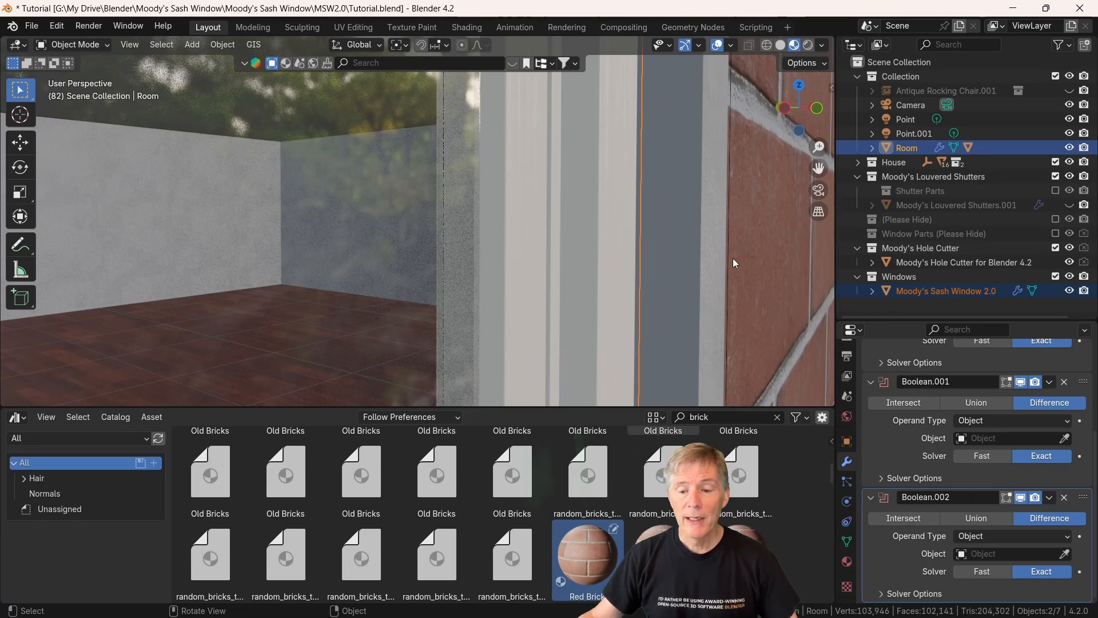
pyautogui.moveTo(735, 263); pyautogui.dragTo(709, 225, button='middle')
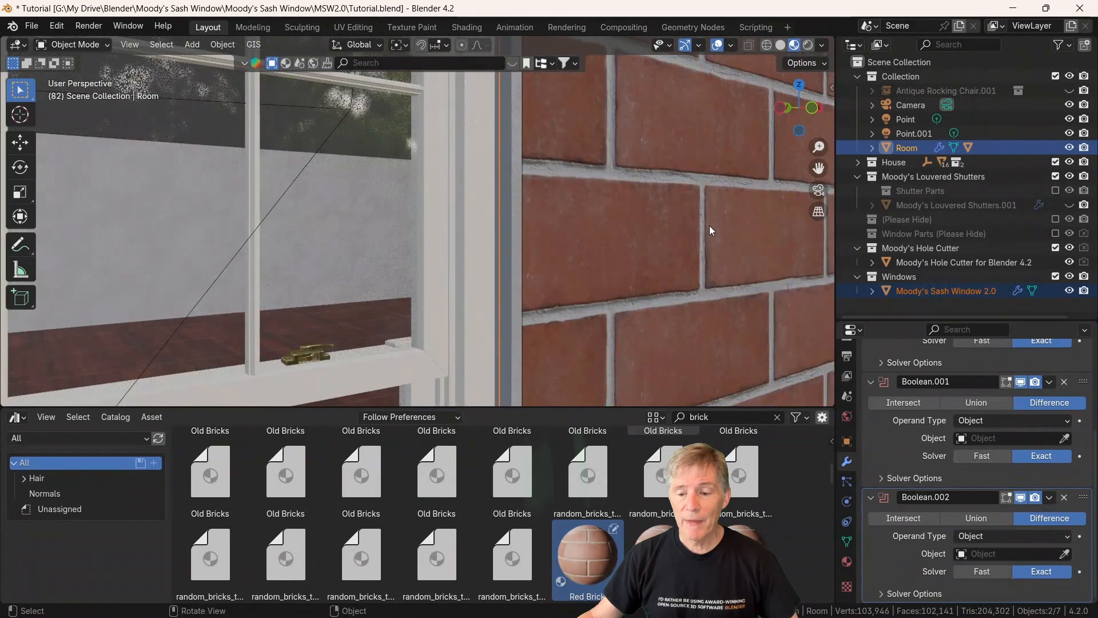
# Step: Select the room's Red Brick material slot and show its nodes in a Shader Editor in place of the Asset Browser
pyautogui.click(716, 310)
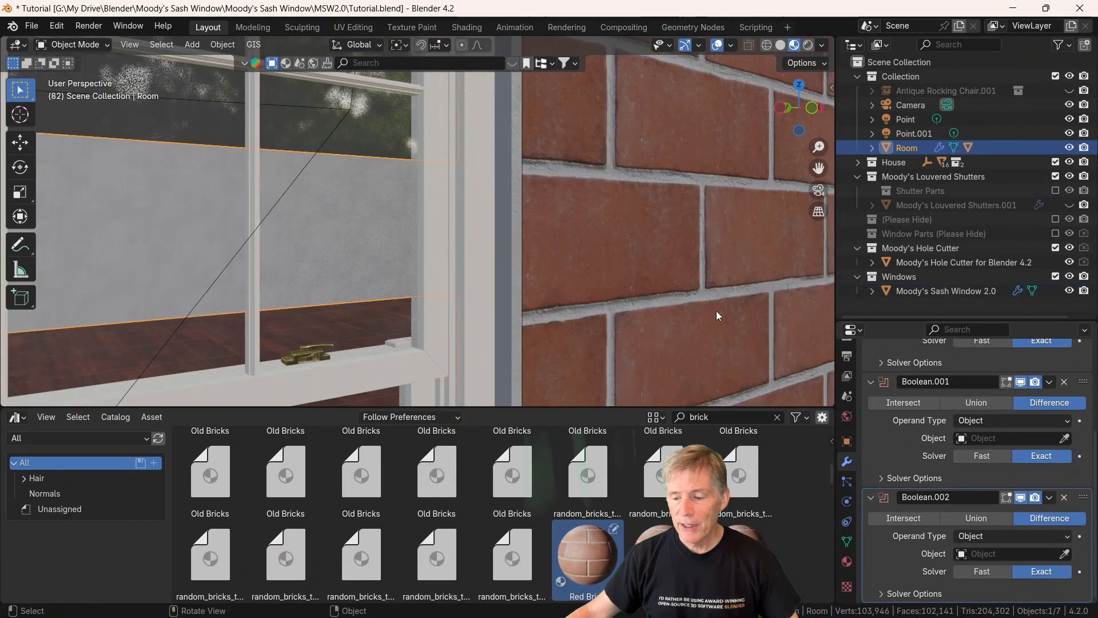
pyautogui.click(848, 562)
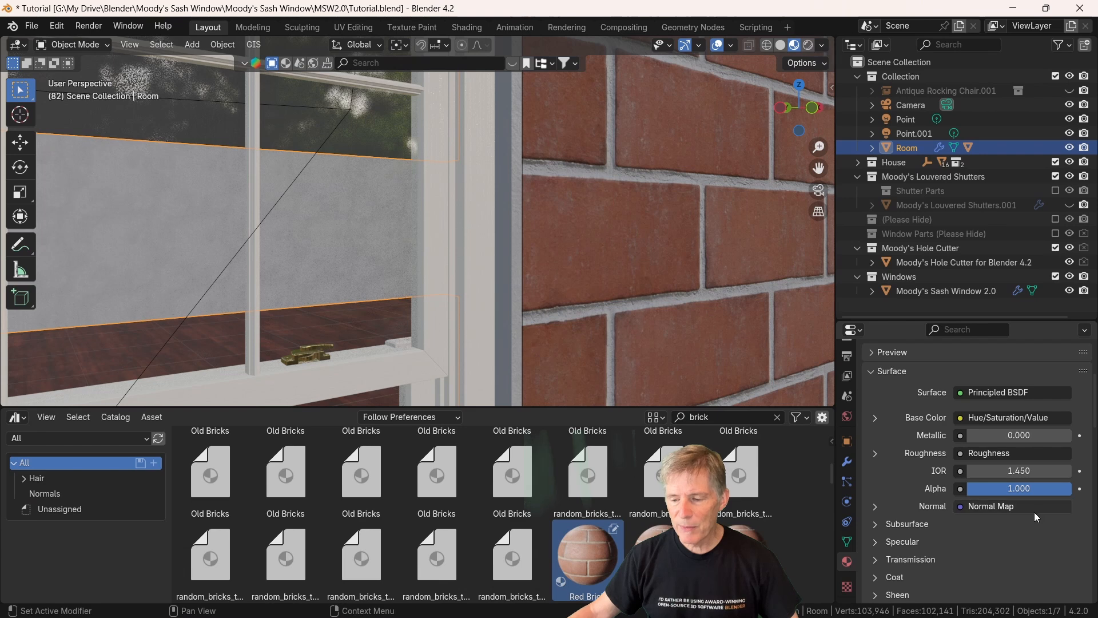
pyautogui.scroll(5, 1034, 512)
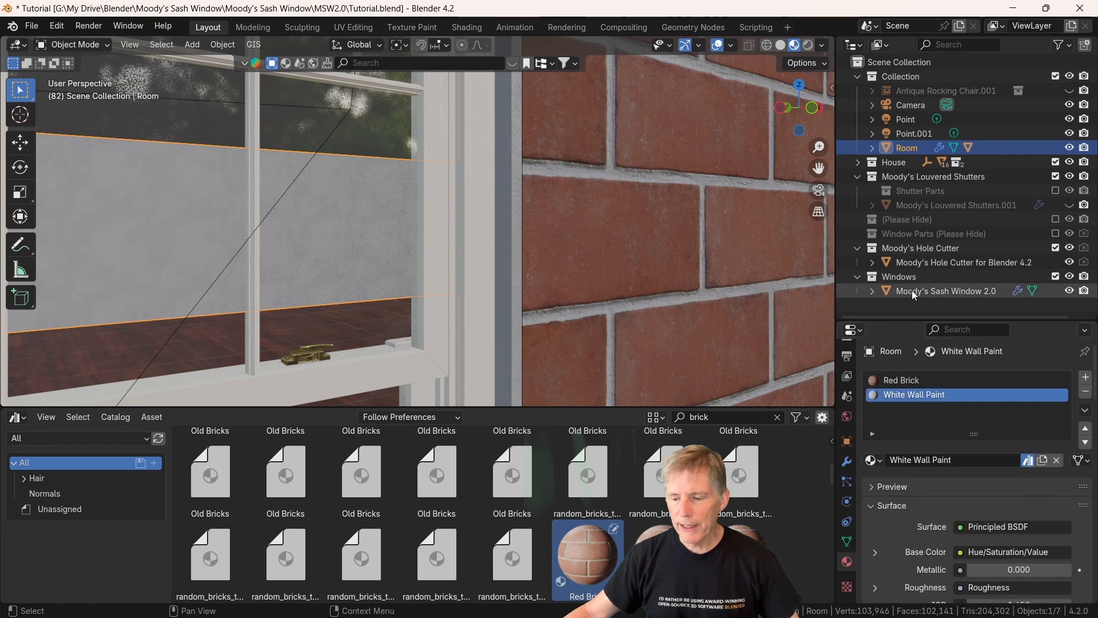
pyautogui.click(892, 381)
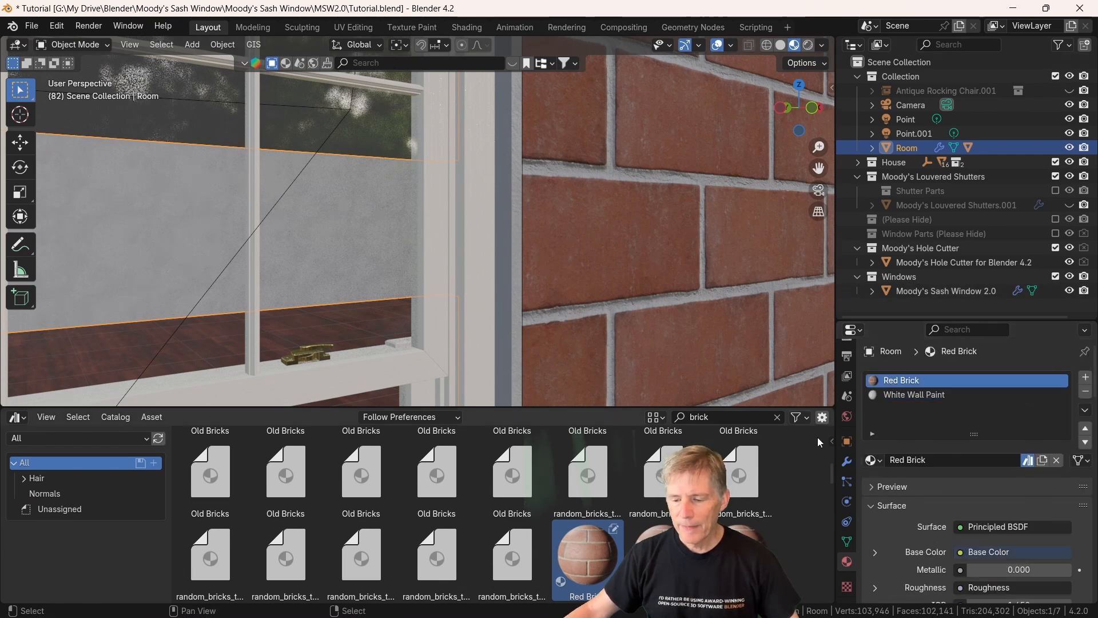
pyautogui.click(23, 425)
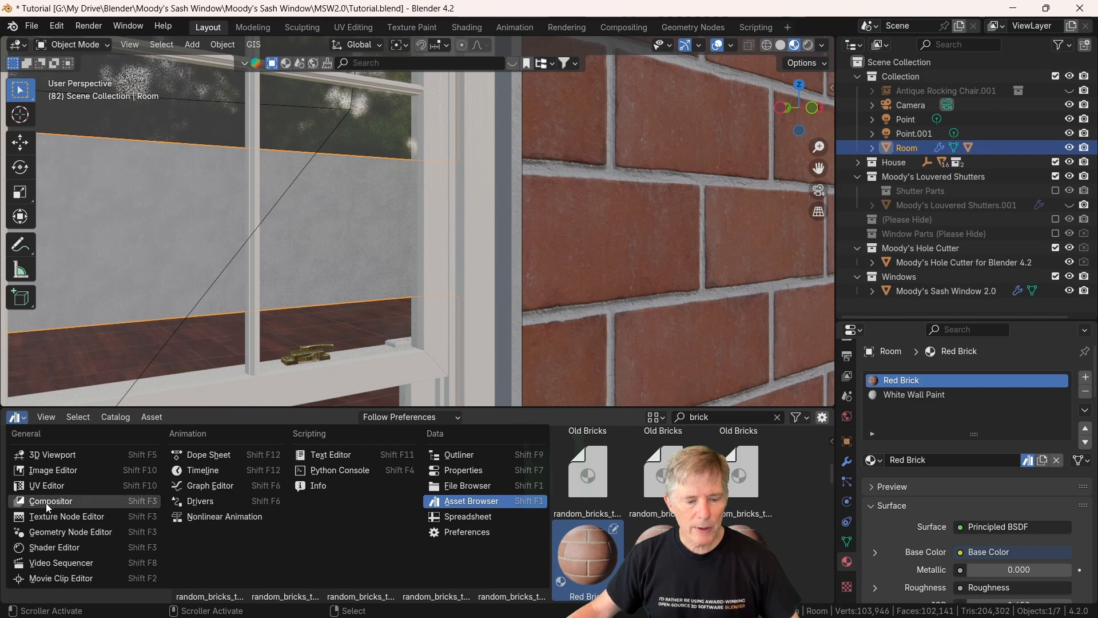
pyautogui.click(35, 548)
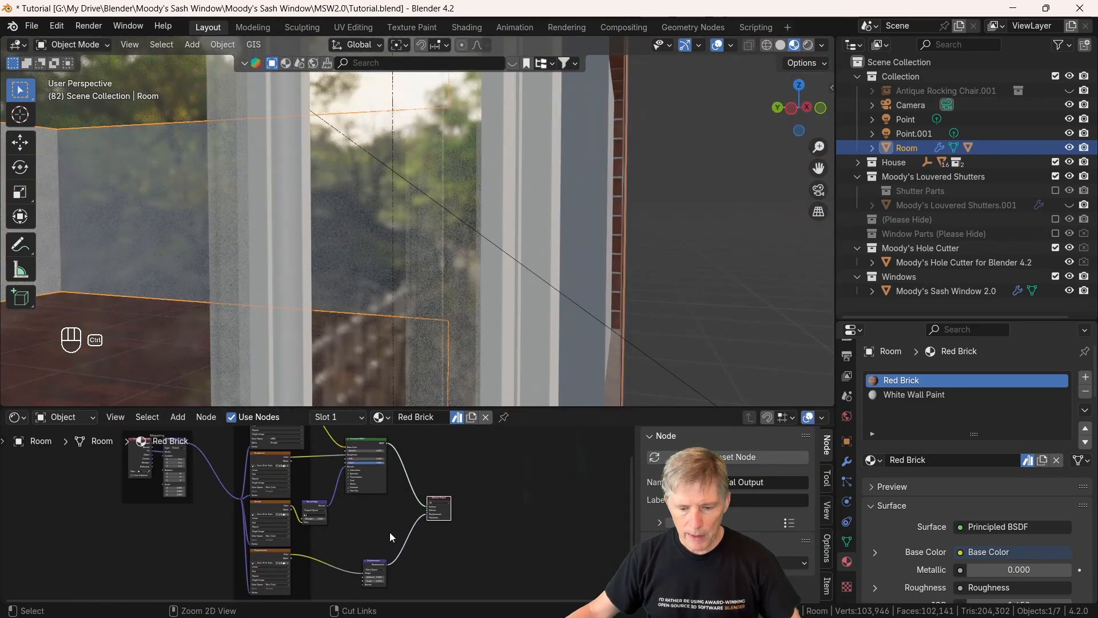
# Step: Cut the link from the Displacement node to the Red Brick material's output and check the wall's edge against the window frame
pyautogui.keyDown('ctrl'); pyautogui.moveTo(389, 532); pyautogui.dragTo(430, 565, button='right'); pyautogui.keyUp('ctrl')
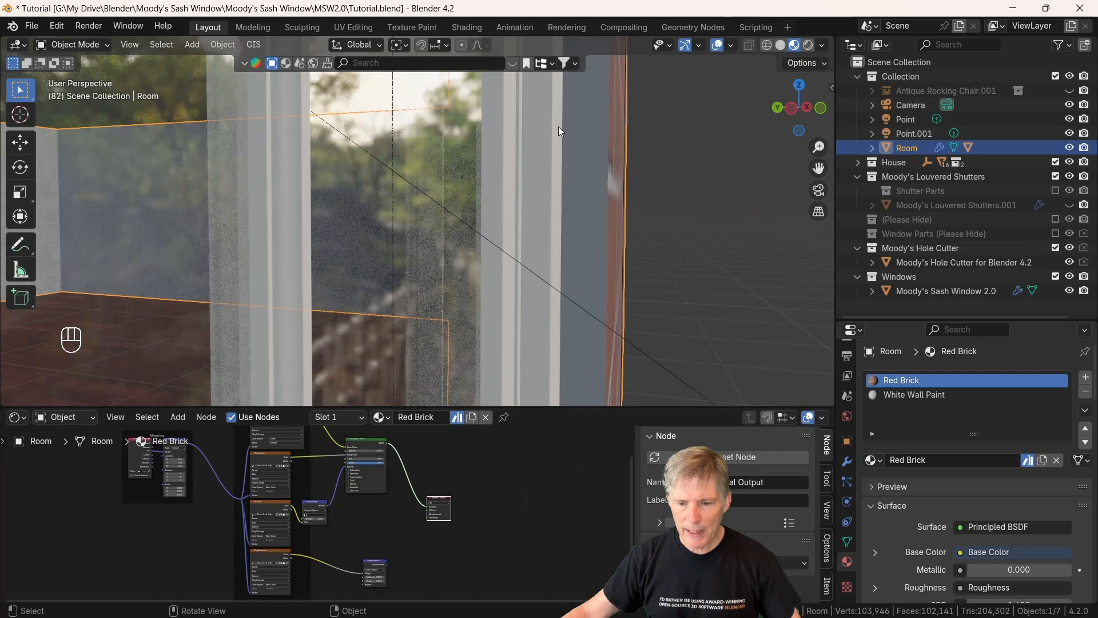
pyautogui.moveTo(623, 147); pyautogui.dragTo(577, 151, button='middle')
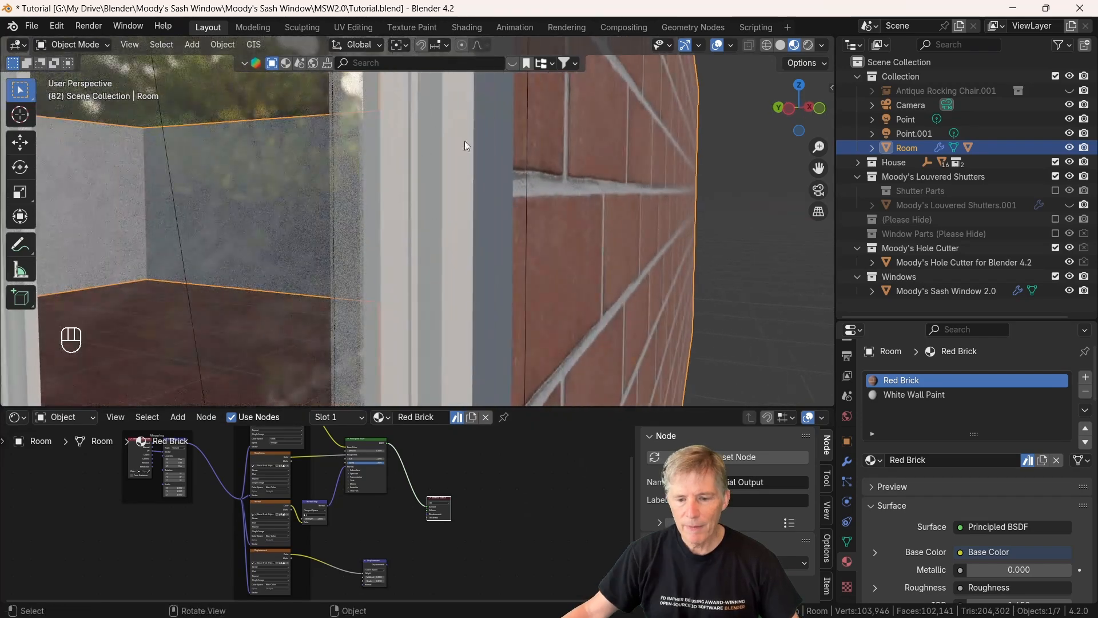
pyautogui.moveTo(512, 172); pyautogui.dragTo(532, 166, button='middle')
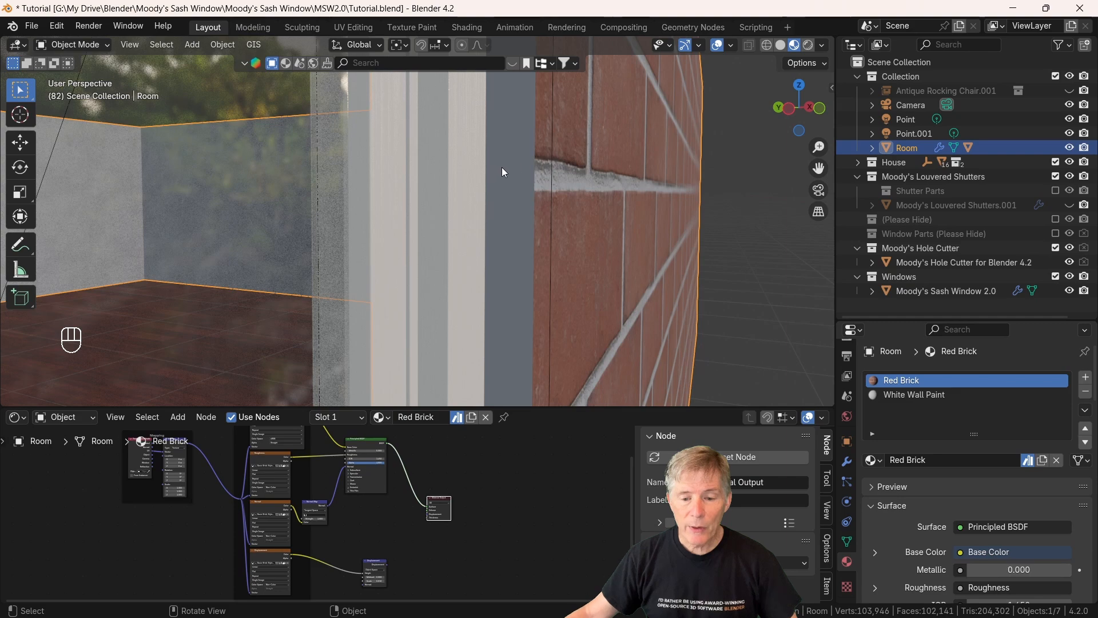
pyautogui.moveTo(557, 166)
pyautogui.mouseDown(button='middle')
pyautogui.moveTo(516, 166)
pyautogui.moveTo(553, 166)
pyautogui.mouseUp(button='middle')
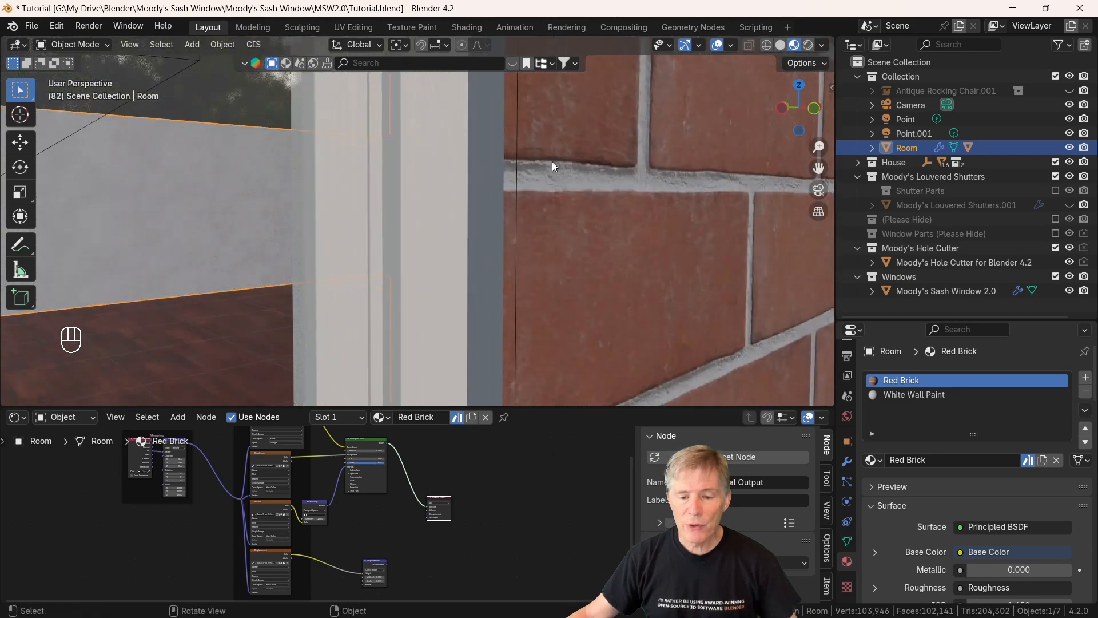
pyautogui.scroll(-5, 551, 161)
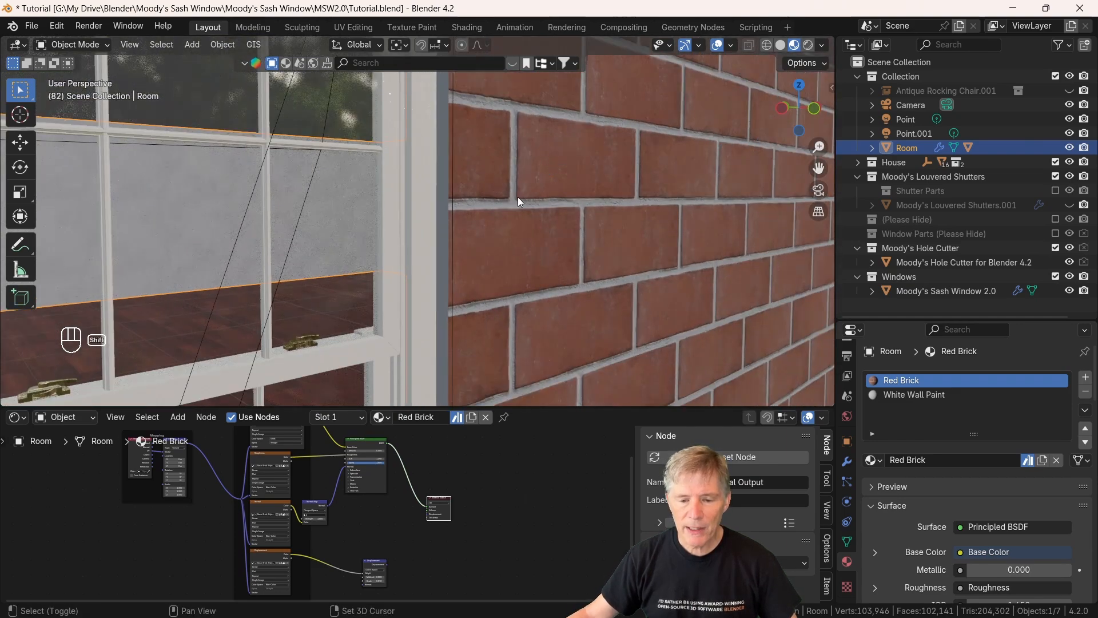
pyautogui.keyDown('shift'); pyautogui.moveTo(488, 286); pyautogui.dragTo(519, 320, button='middle'); pyautogui.keyUp('shift')
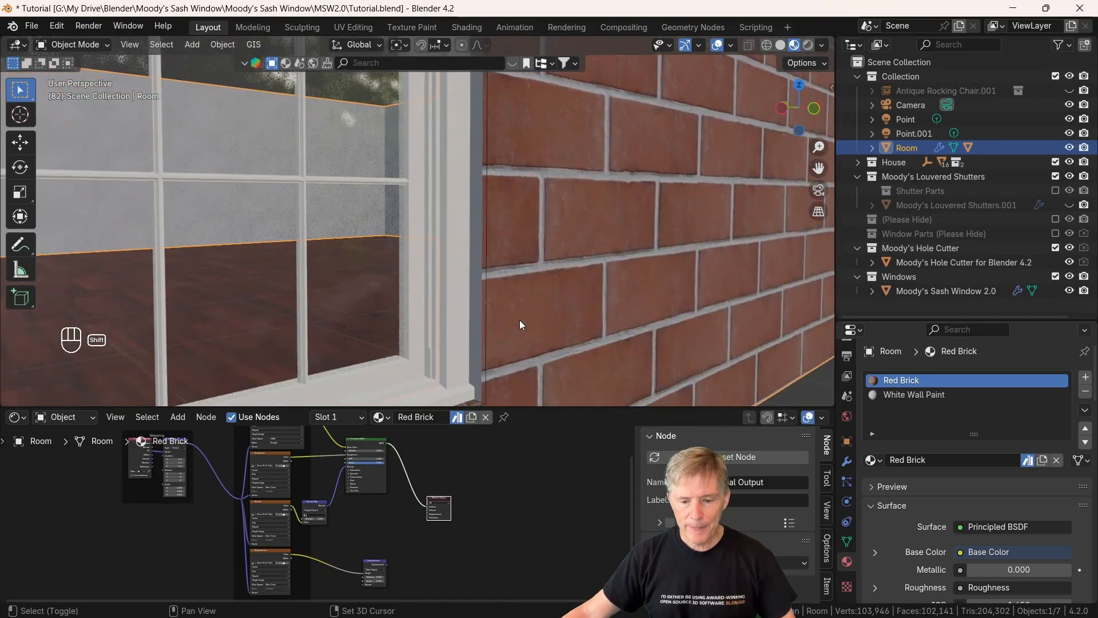
# Step: Select the sash window and bring up the Concrete/Brick Sill settings in its modifier
pyautogui.scroll(-5, 497, 322)
pyautogui.click(363, 318)
pyautogui.moveTo(377, 318)
pyautogui.keyDown('shift'); pyautogui.mouseDown(button='middle')
pyautogui.moveTo(400, 325)
pyautogui.moveTo(346, 303)
pyautogui.moveTo(426, 238)
pyautogui.mouseUp(button='middle'); pyautogui.keyUp('shift')
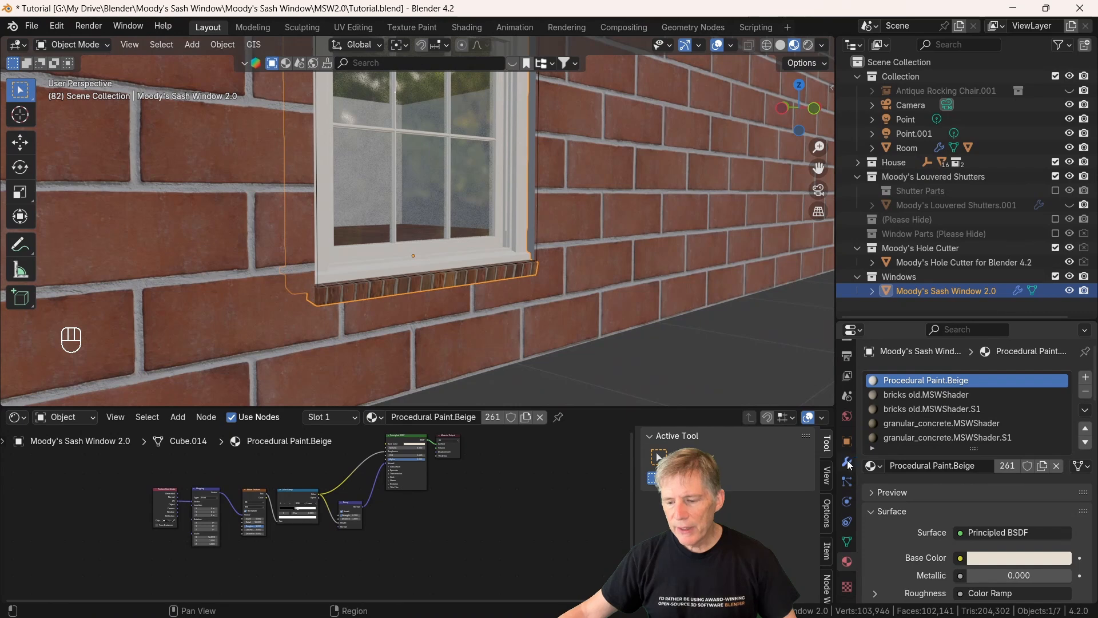
pyautogui.click(847, 461)
pyautogui.scroll(-5, 974, 509)
pyautogui.scroll(-15, 974, 509)
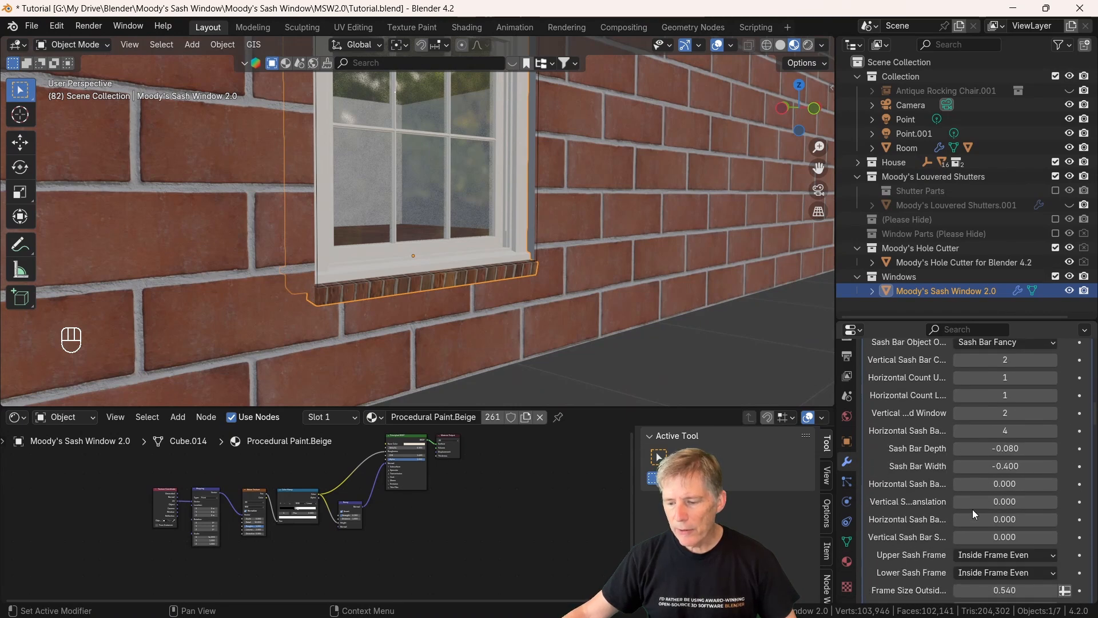
pyautogui.scroll(-15, 973, 514)
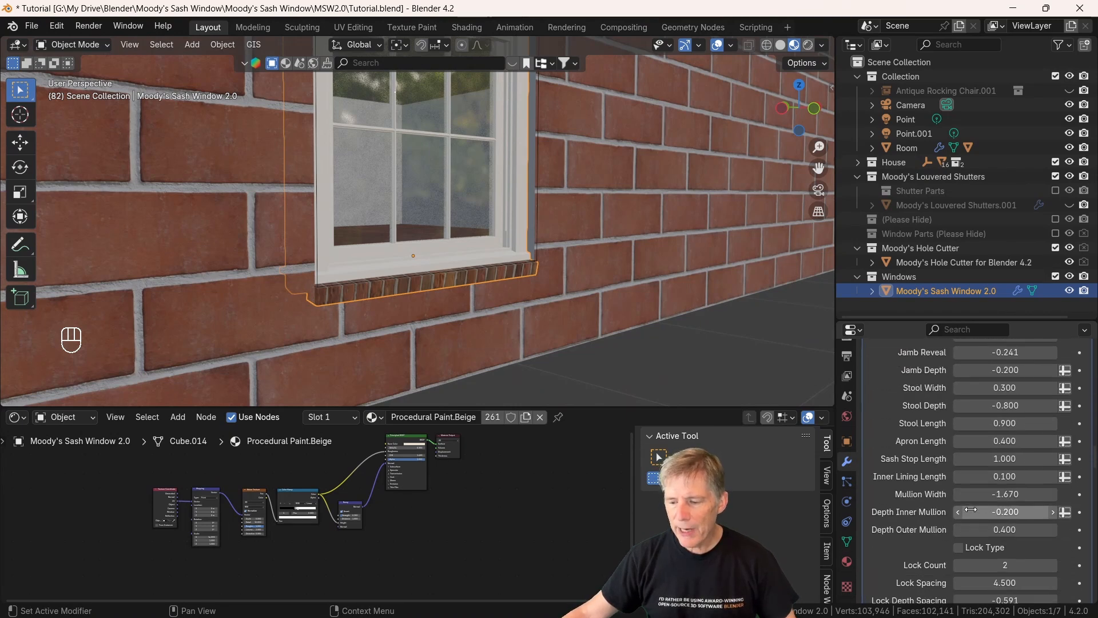
pyautogui.scroll(10, 970, 509)
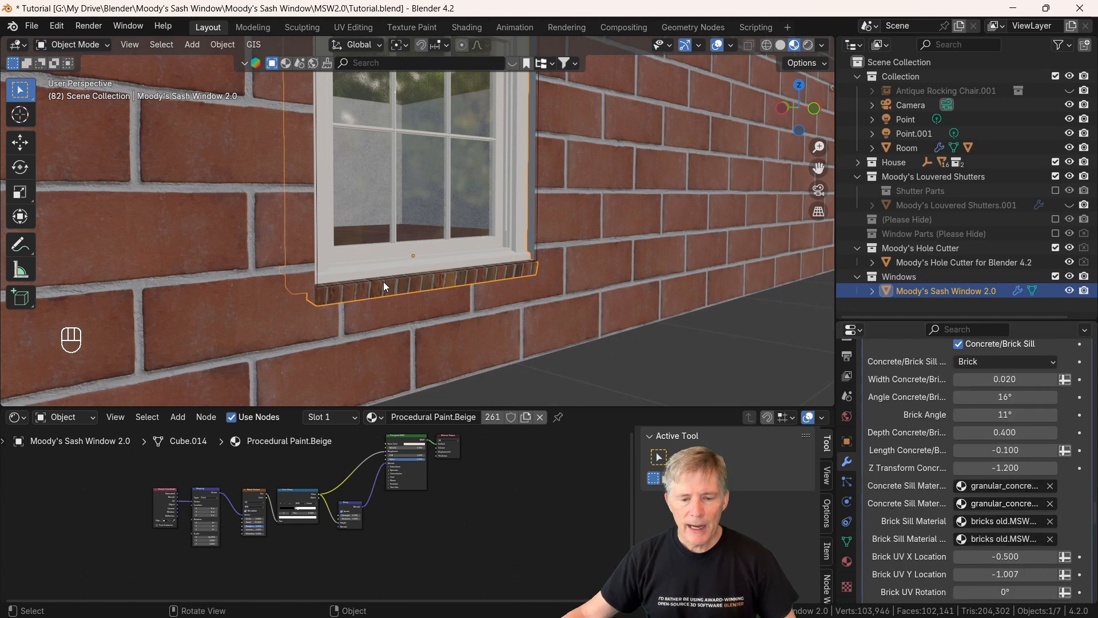
# Step: Examine the brick sill against the red brick wall and widen the Properties editor to make the full sill setting names readable
pyautogui.scroll(4, 396, 285)
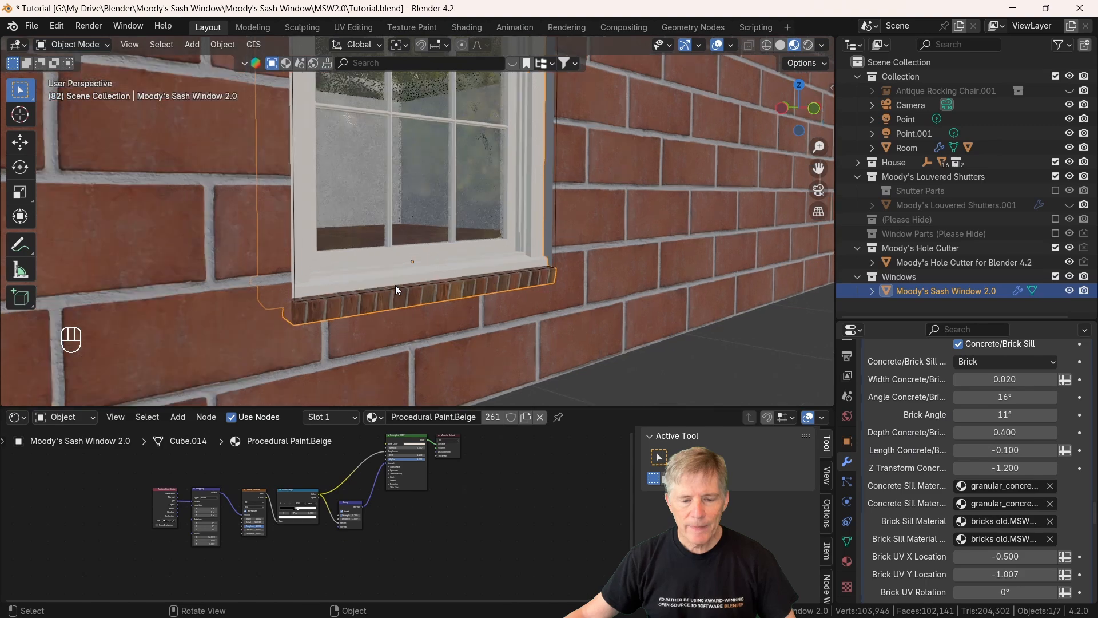
pyautogui.keyDown('shift'); pyautogui.moveTo(382, 291); pyautogui.dragTo(327, 325, button='middle'); pyautogui.keyUp('shift')
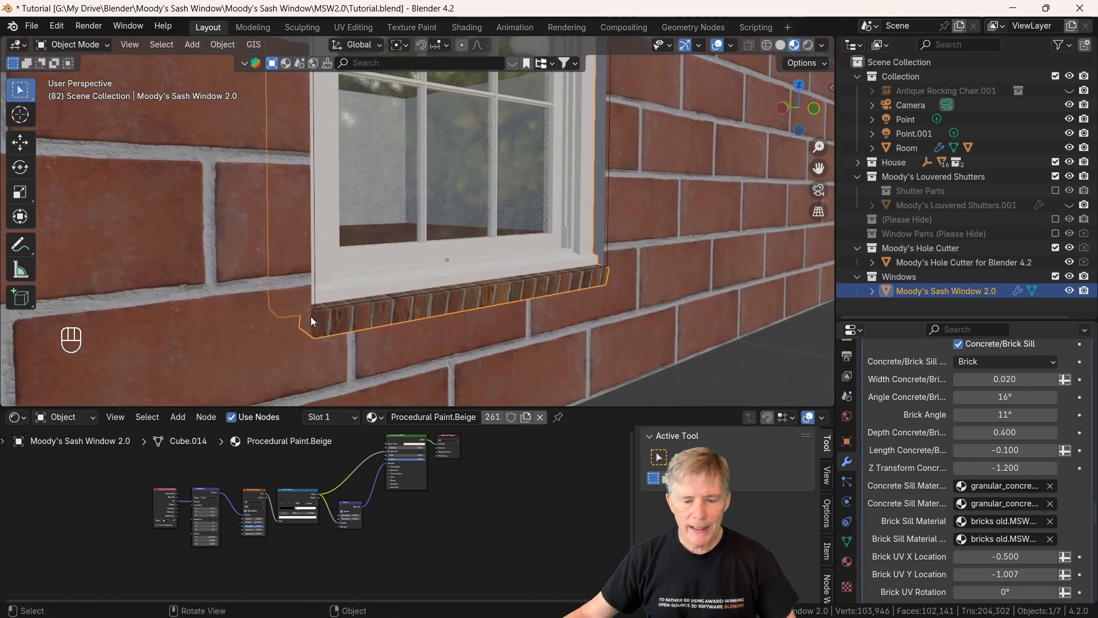
pyautogui.moveTo(390, 307)
pyautogui.mouseDown(button='middle')
pyautogui.moveTo(493, 292)
pyautogui.moveTo(378, 293)
pyautogui.mouseUp(button='middle')
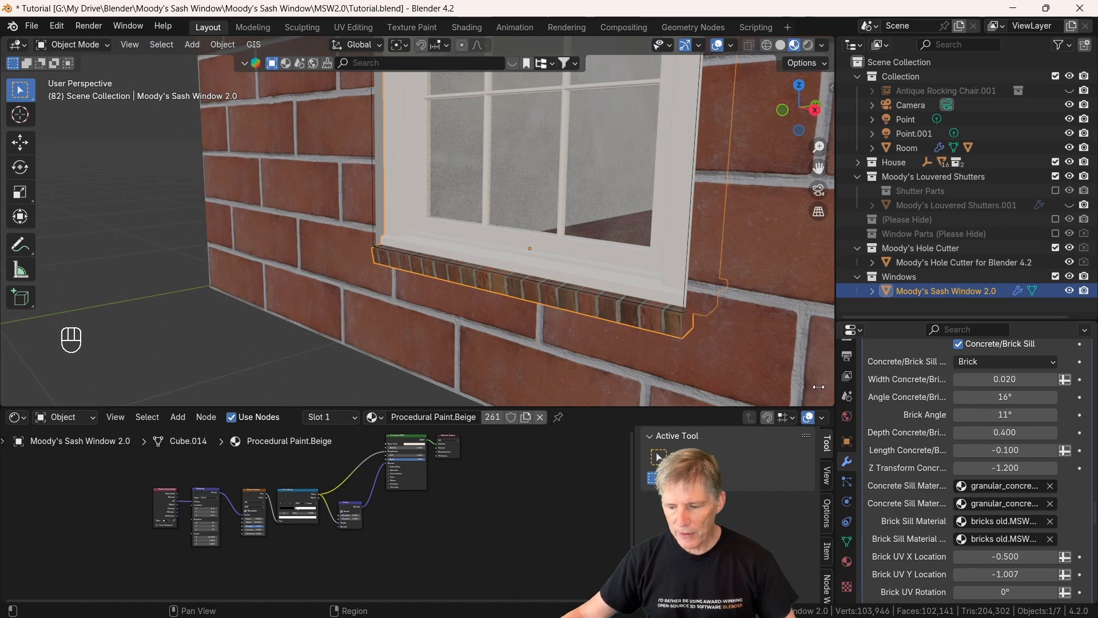
pyautogui.moveTo(819, 387); pyautogui.dragTo(765, 387)
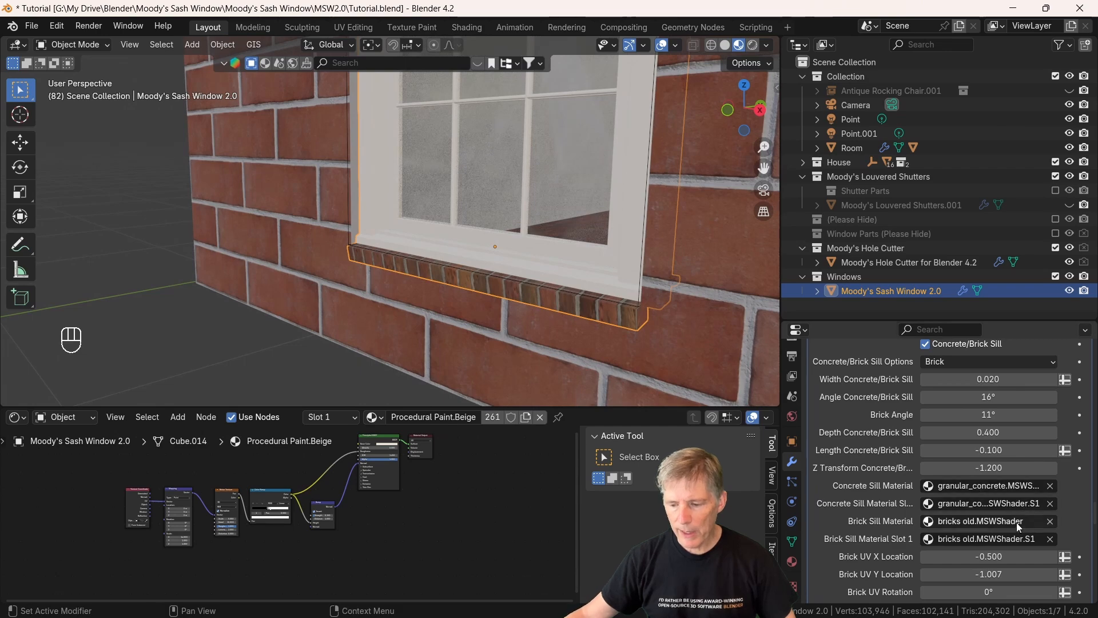
# Step: Select the room and set the Red Brick material's Mapping scale to 0.5 on X, Y and Z
pyautogui.click(687, 211)
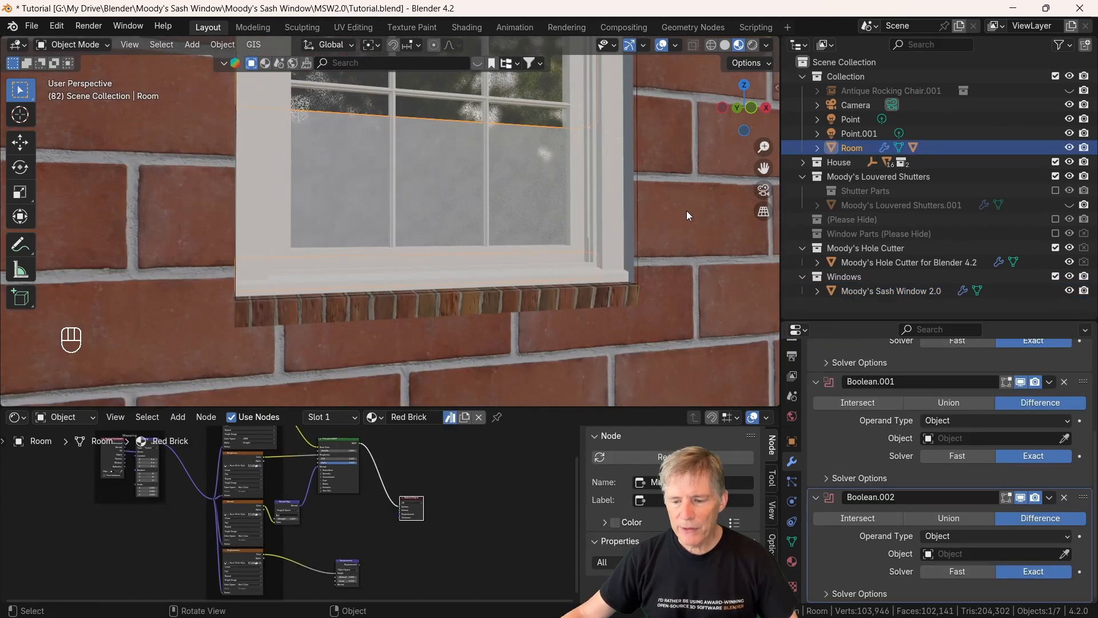
pyautogui.scroll(-10, 681, 213)
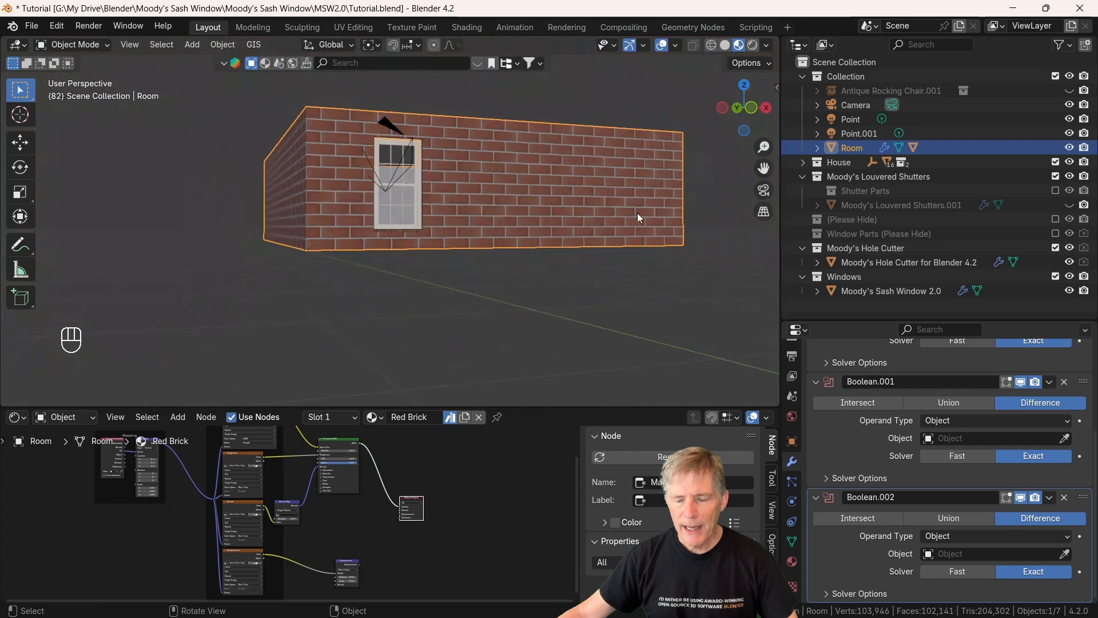
pyautogui.moveTo(515, 407); pyautogui.dragTo(515, 308)
pyautogui.scroll(4, 136, 485)
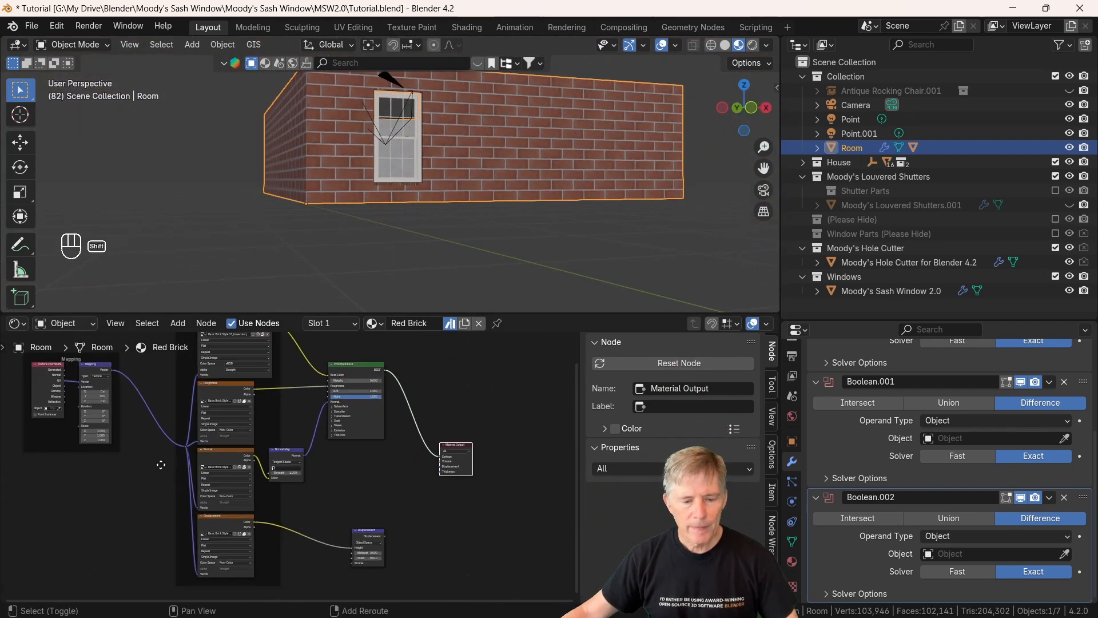
pyautogui.keyDown('shift'); pyautogui.moveTo(162, 464); pyautogui.dragTo(394, 487, button='middle'); pyautogui.keyUp('shift')
pyautogui.scroll(3, 395, 487)
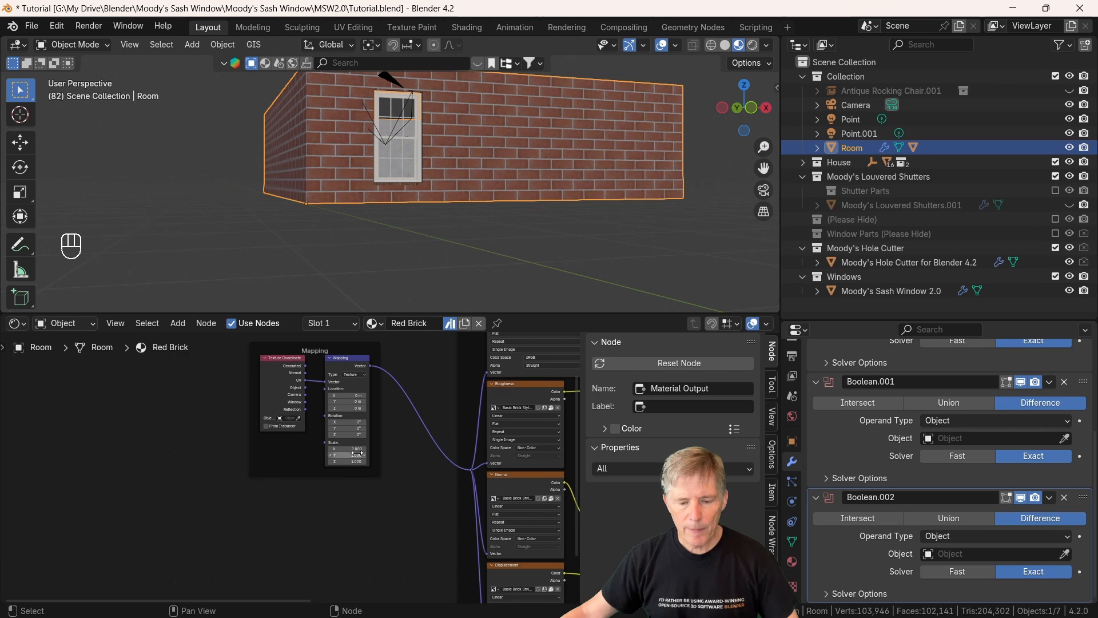
pyautogui.press('BackSpace')
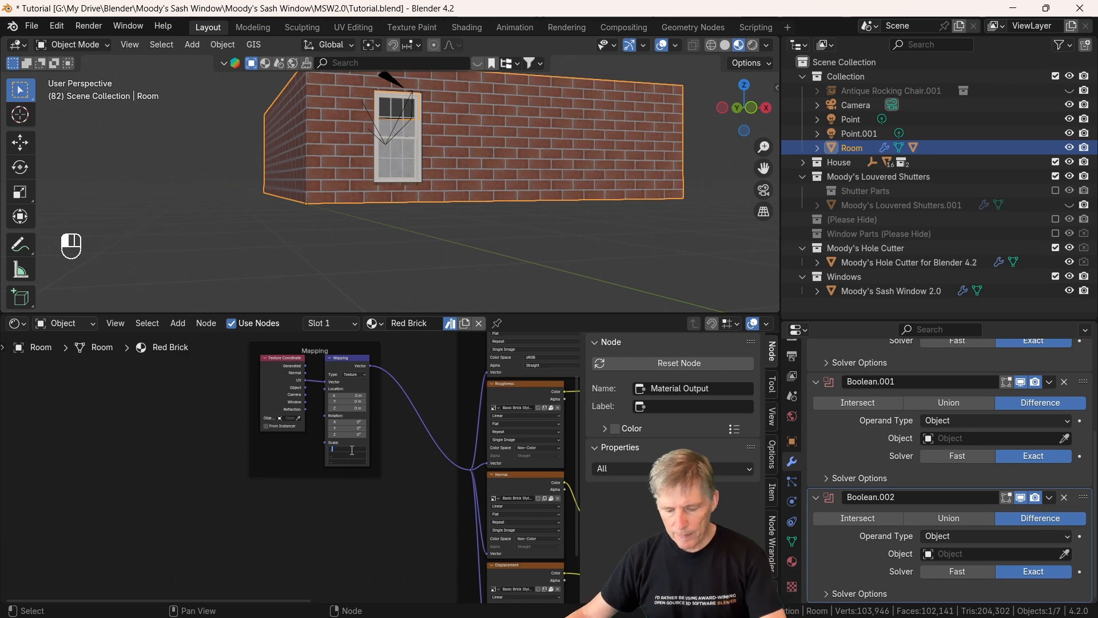
pyautogui.write('.5')
pyautogui.press('Return')
# Step: Set the Red Brick Mapping scale to 0.25 on all three axes and check the brick size around the window
pyautogui.scroll(4, 411, 483)
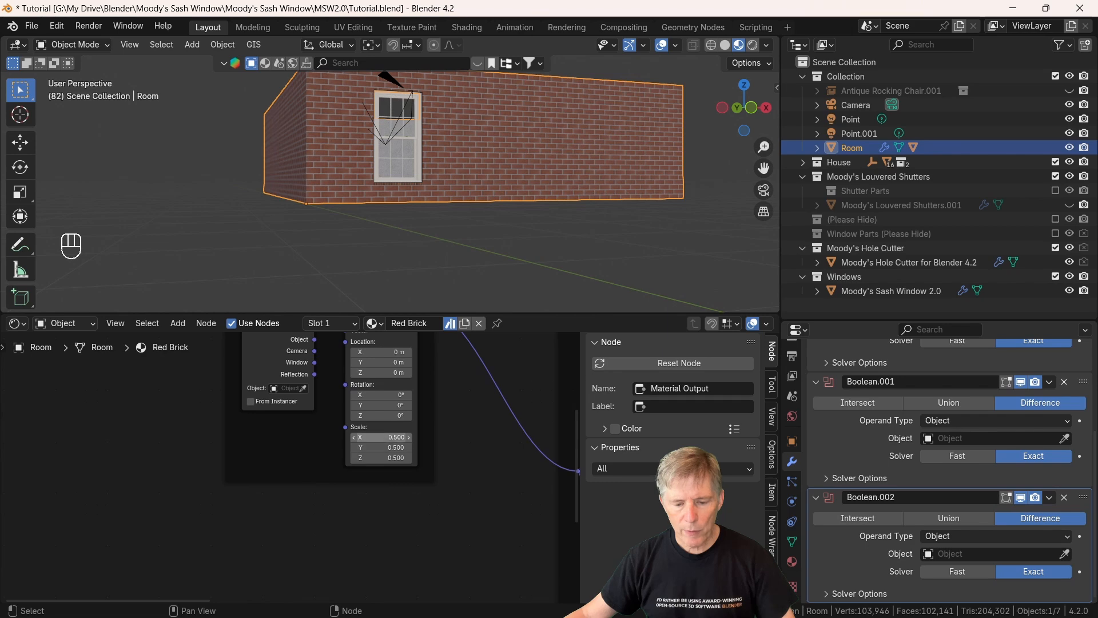
pyautogui.moveTo(392, 439); pyautogui.dragTo(392, 458)
pyautogui.write('.2')
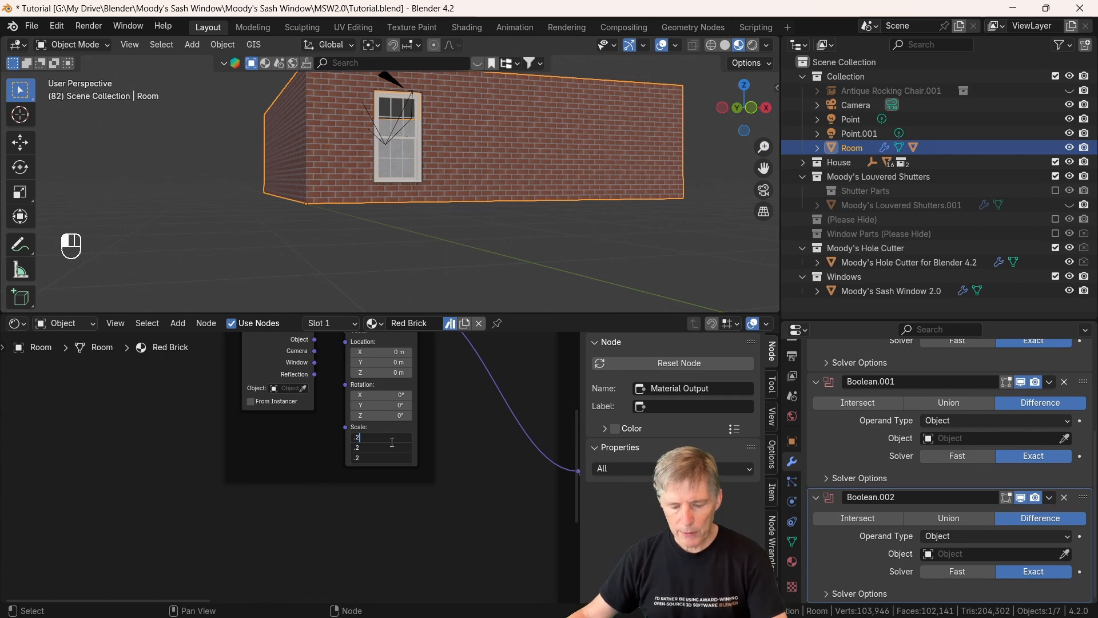
pyautogui.write('5')
pyautogui.press('Return')
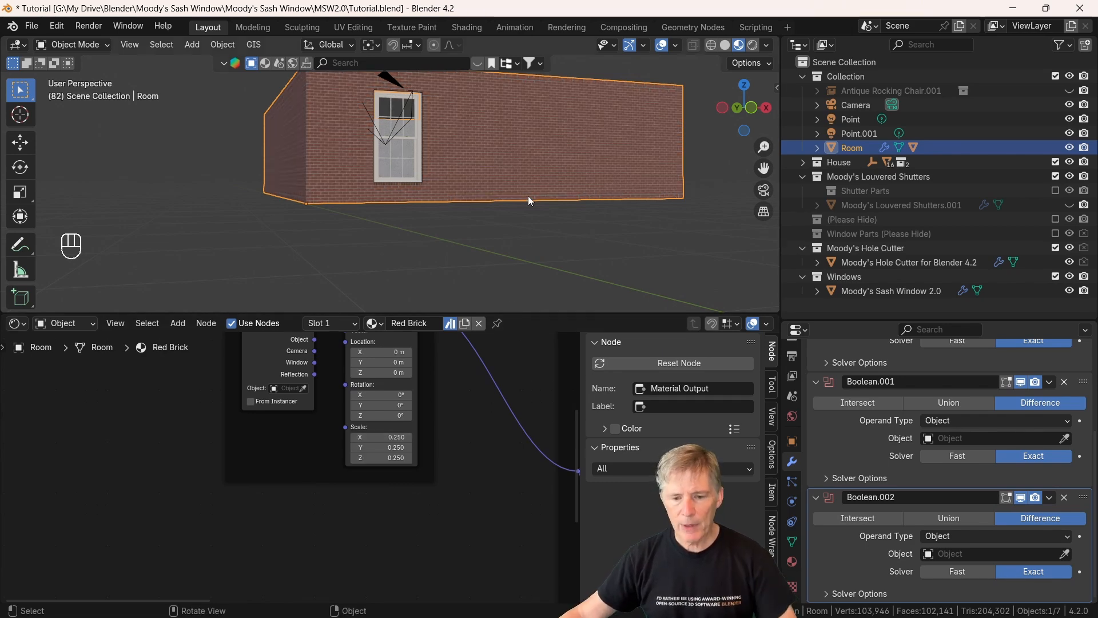
pyautogui.scroll(6, 529, 195)
pyautogui.keyDown('shift'); pyautogui.moveTo(529, 185); pyautogui.dragTo(468, 240, button='middle'); pyautogui.keyUp('shift')
# Step: Add a third material slot to the room holding a single-user copy of the Red Brick material
pyautogui.click(791, 561)
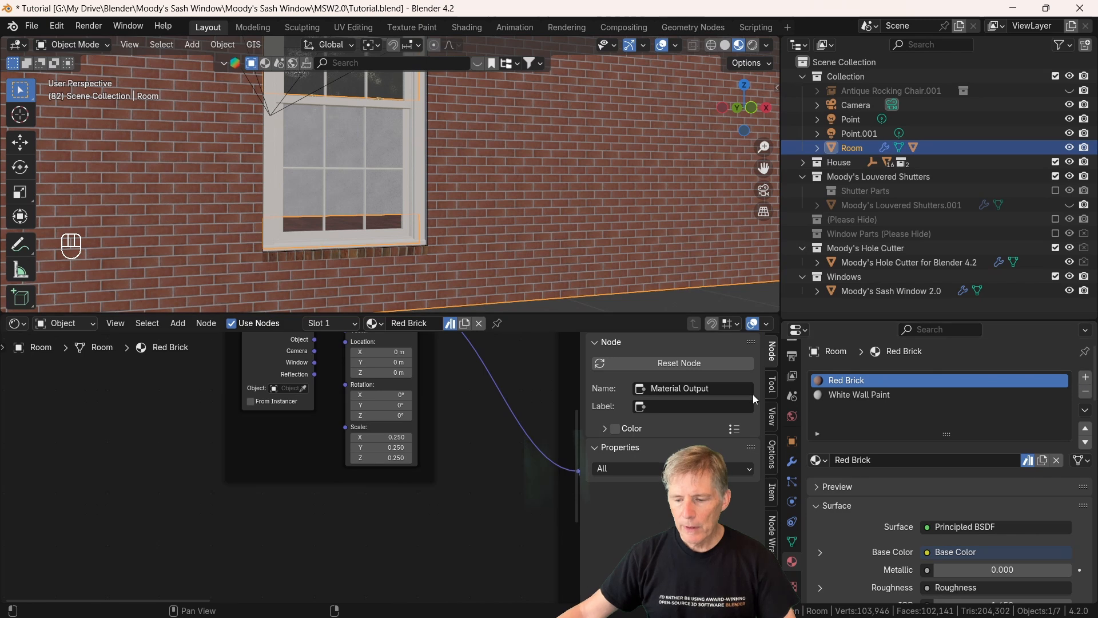
pyautogui.click(1087, 378)
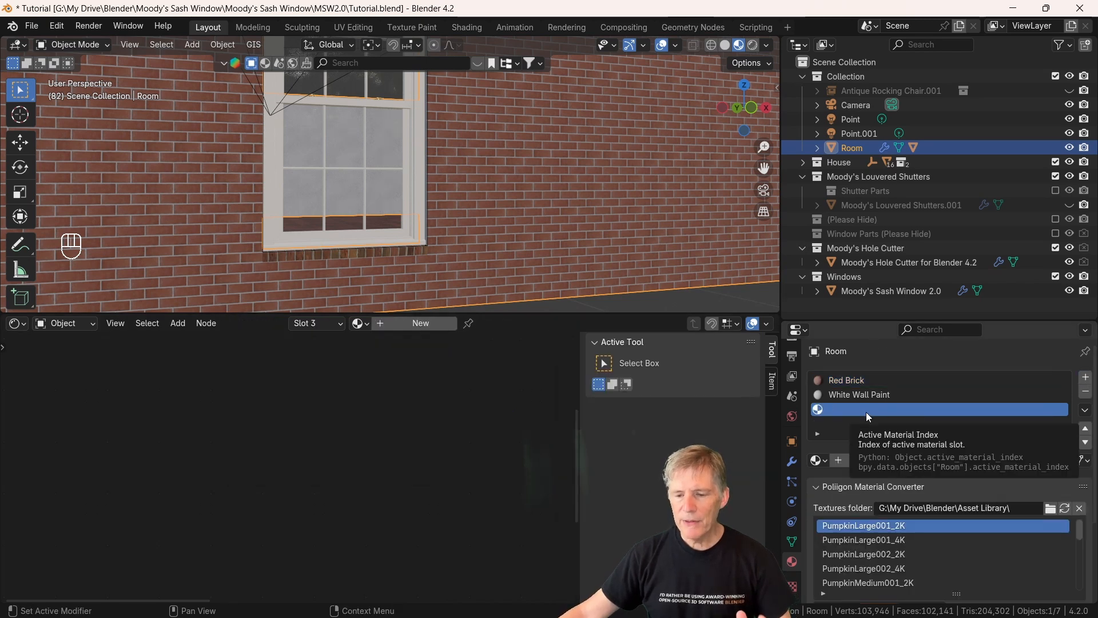
pyautogui.scroll(5, 513, 191)
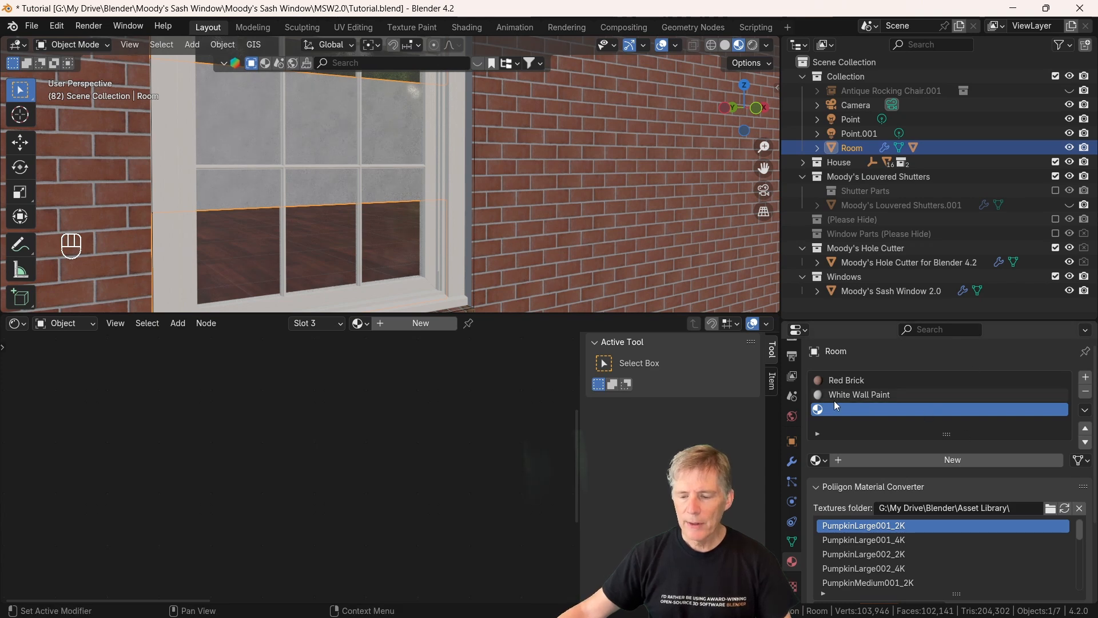
pyautogui.click(822, 462)
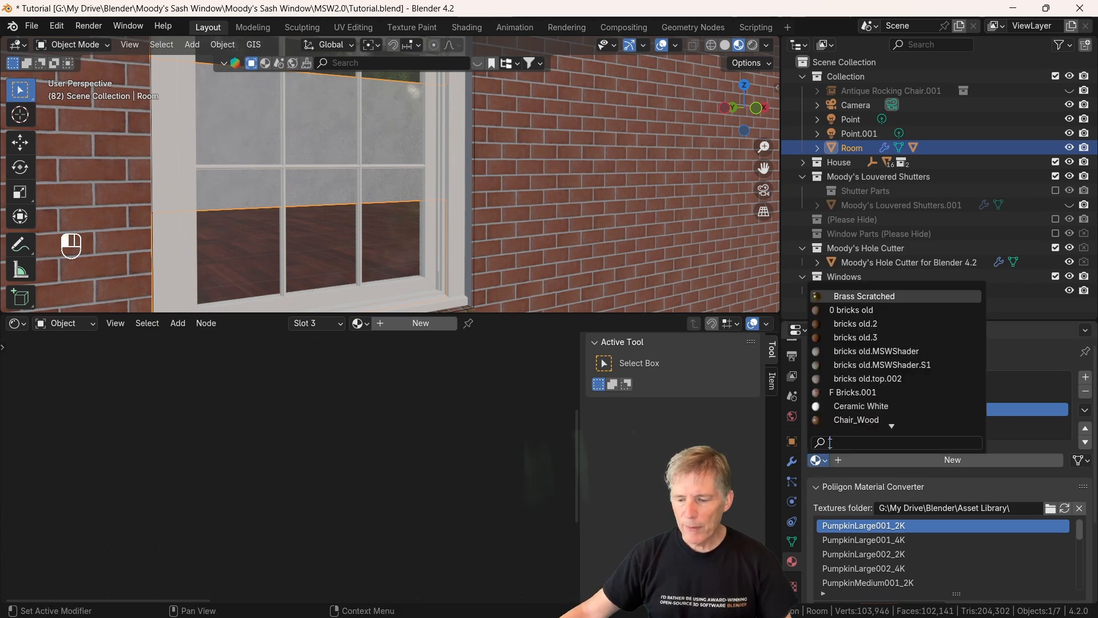
pyautogui.scroll(-4, 861, 358)
pyautogui.scroll(-5, 861, 358)
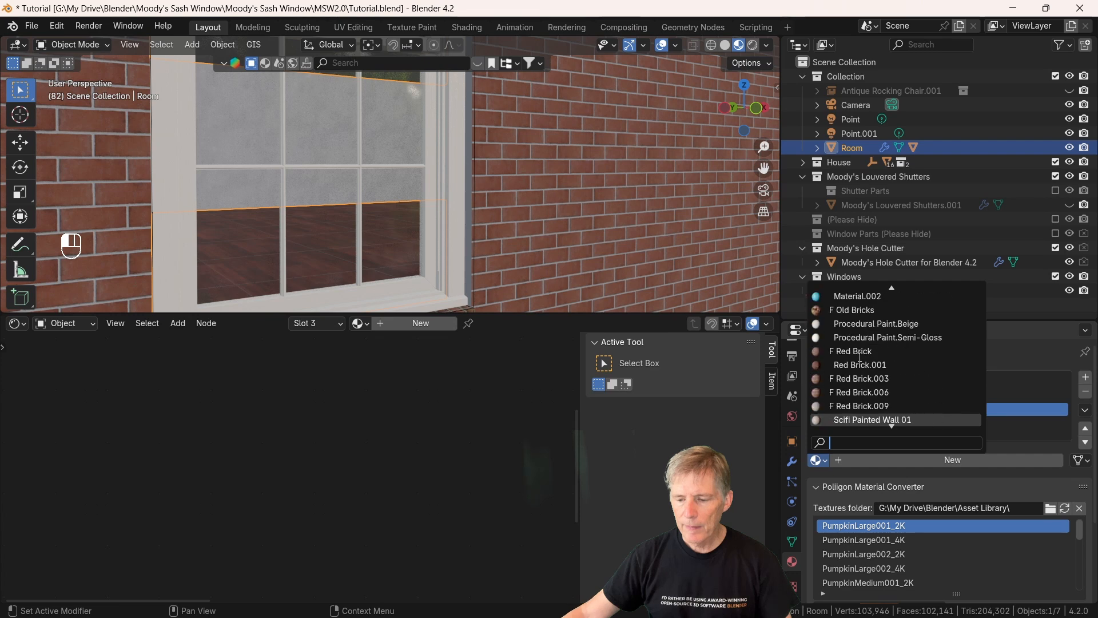
pyautogui.click(839, 352)
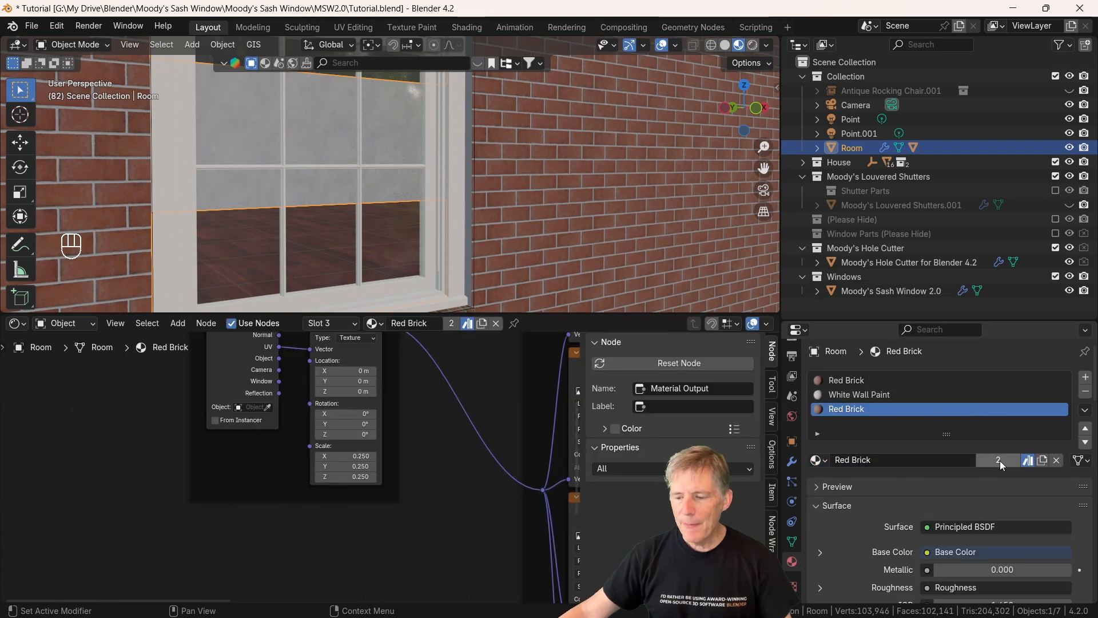
pyautogui.click(998, 461)
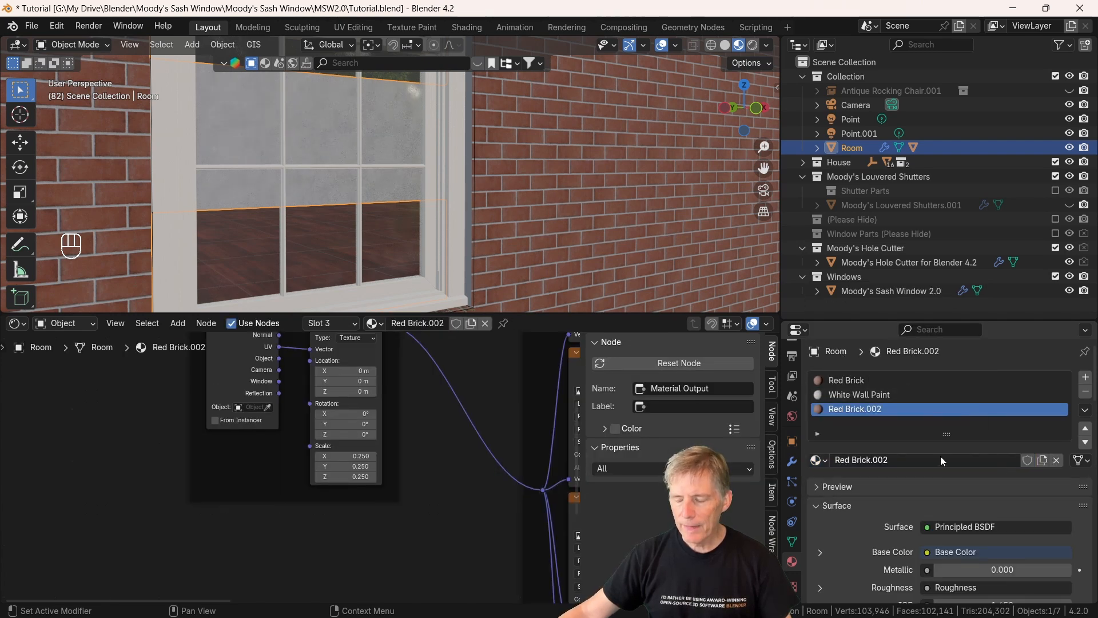
# Step: Rename the copied material in the third slot as Red Brick.MSW
pyautogui.doubleClick(915, 460)
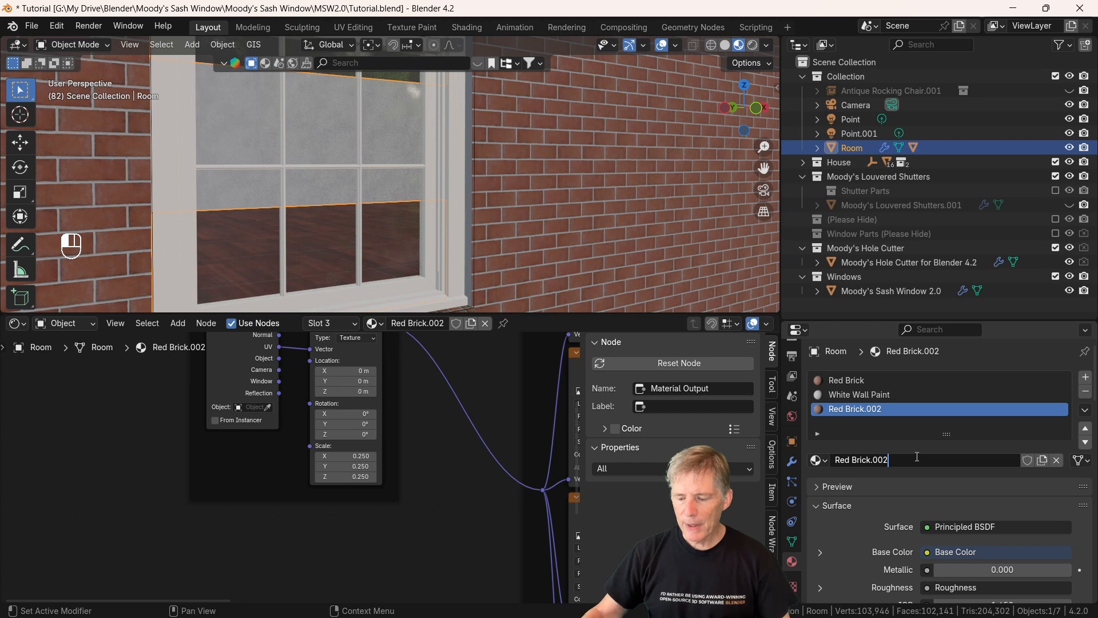
pyautogui.press('BackSpace')
pyautogui.press('BackSpace')
pyautogui.press('BackSpace')
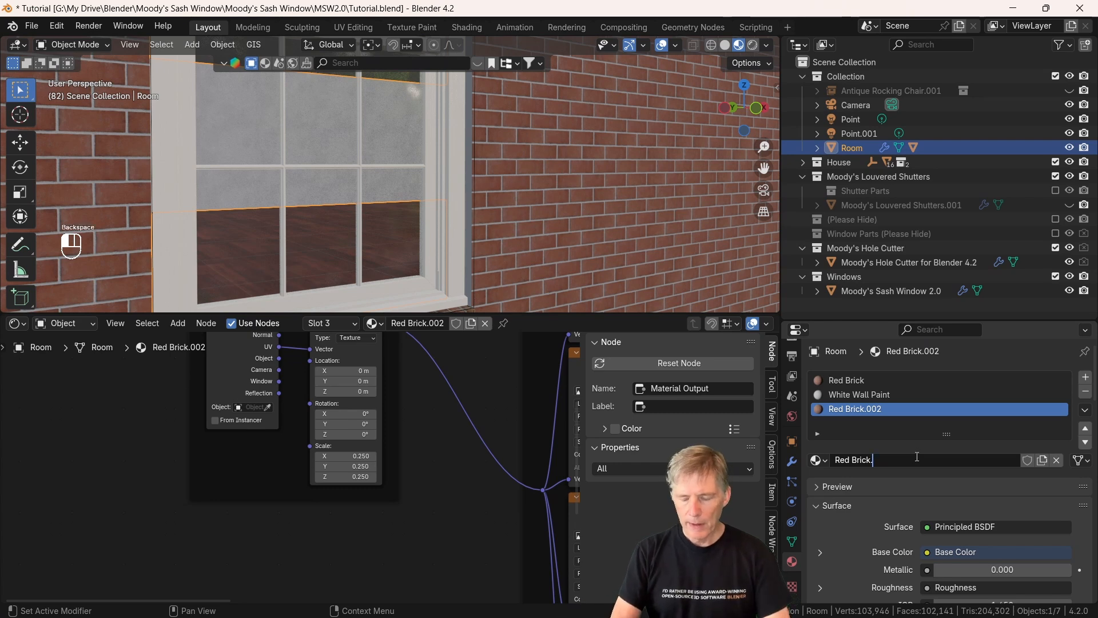
pyautogui.press('shift')
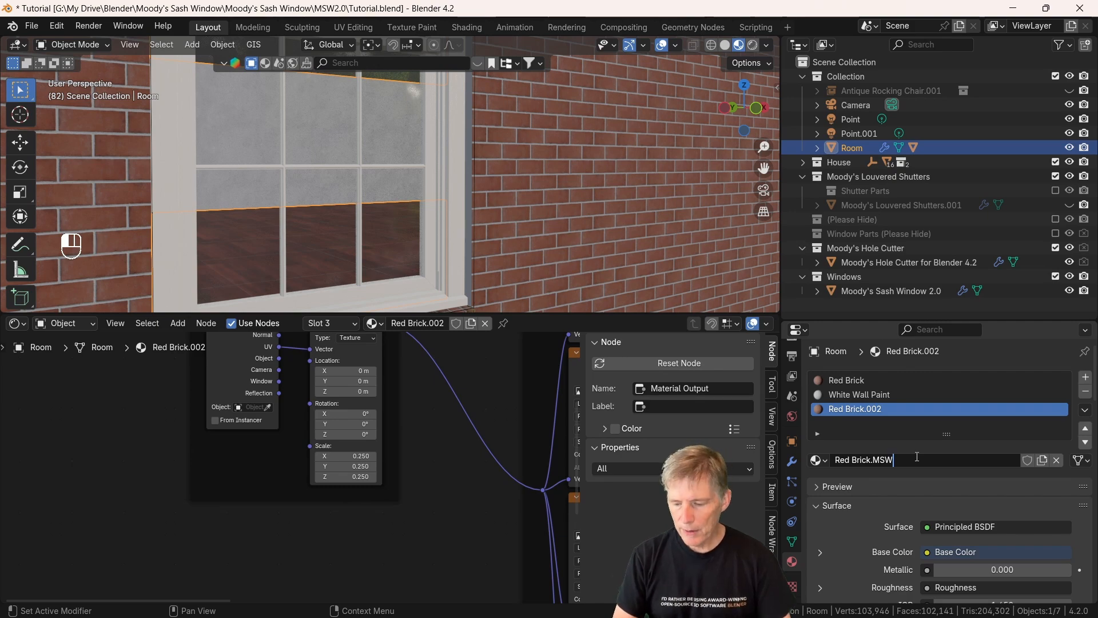
pyautogui.press('Return')
# Step: Replace the Texture Coordinate node in Red Brick.MSW with an MSW Shader group node placed beside the Mapping node
pyautogui.moveTo(288, 535); pyautogui.dragTo(350, 594, button='middle')
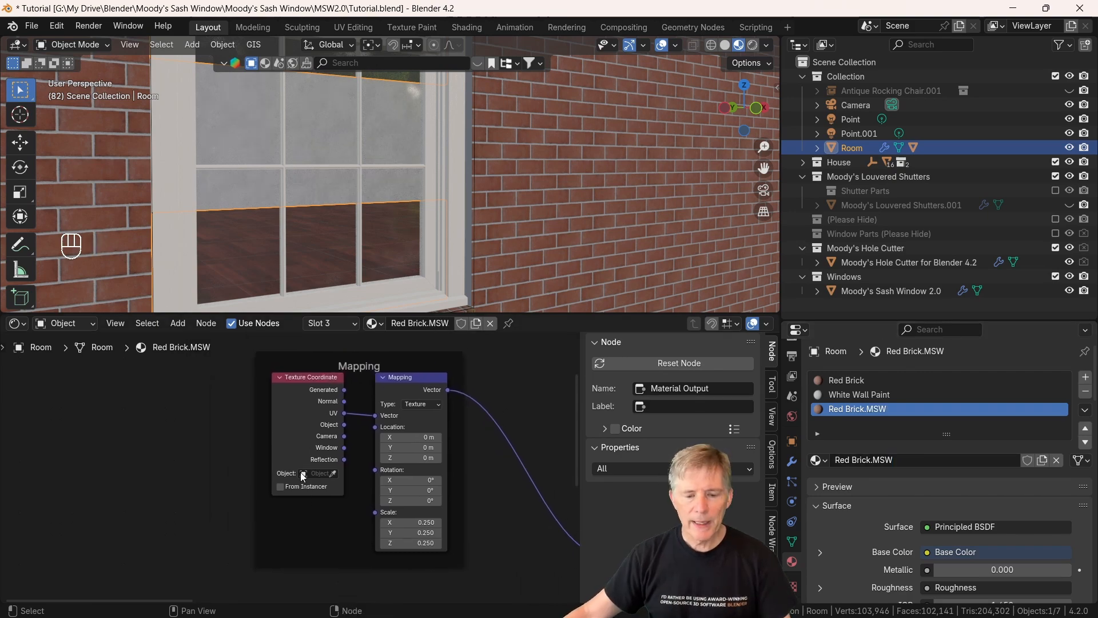
pyautogui.click(307, 381)
pyautogui.press('Delete')
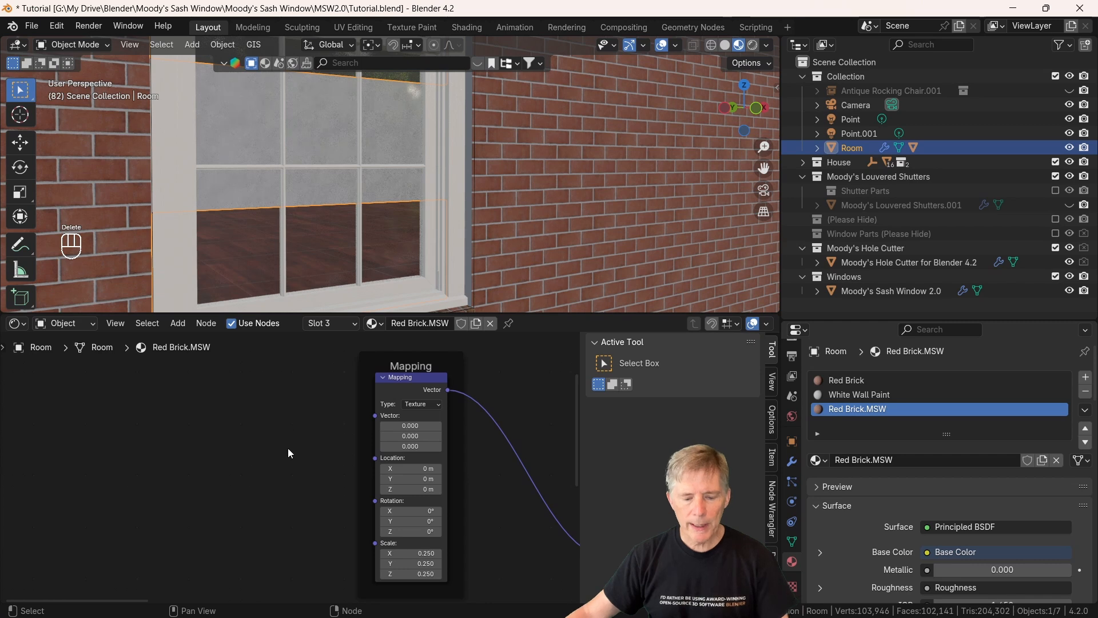
pyautogui.hotkey('shift', 'a')
pyautogui.moveTo(291, 445)
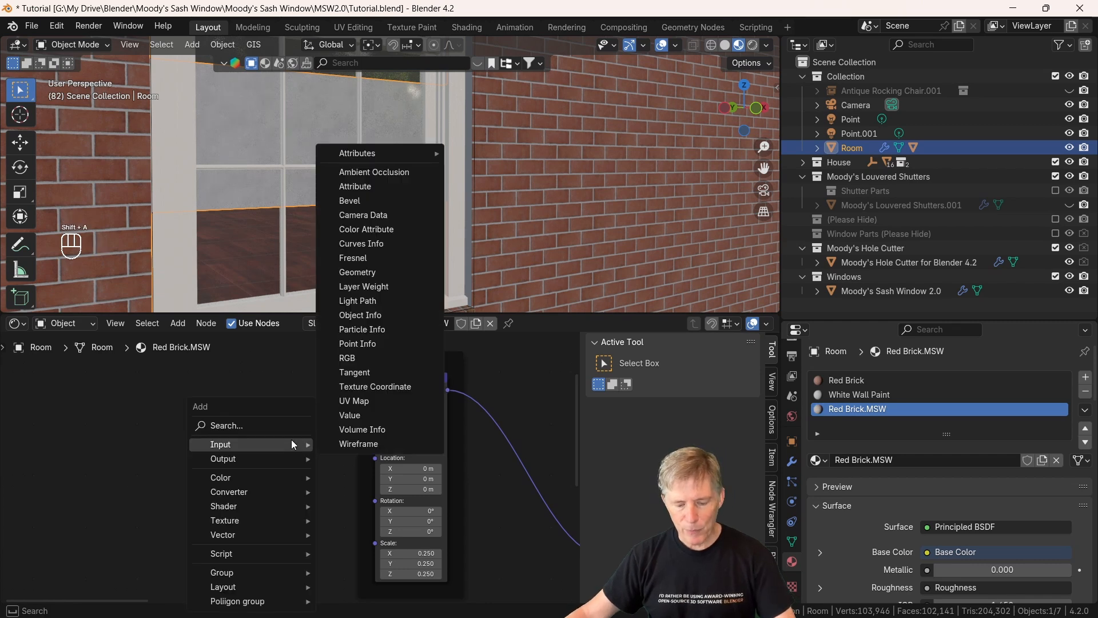
pyautogui.write('msw')
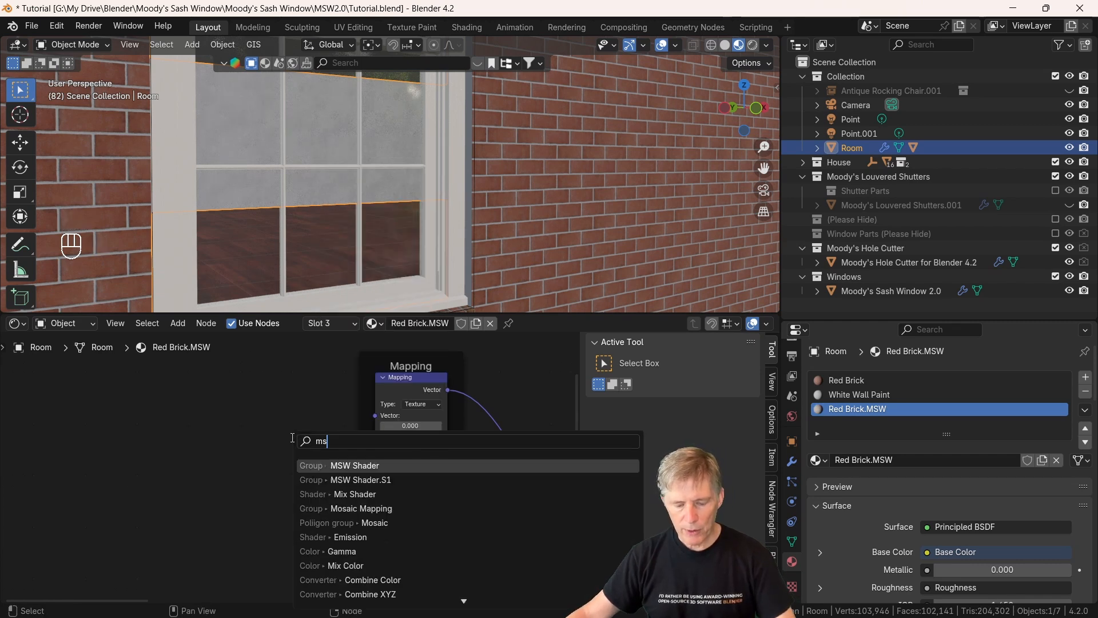
pyautogui.click(357, 465)
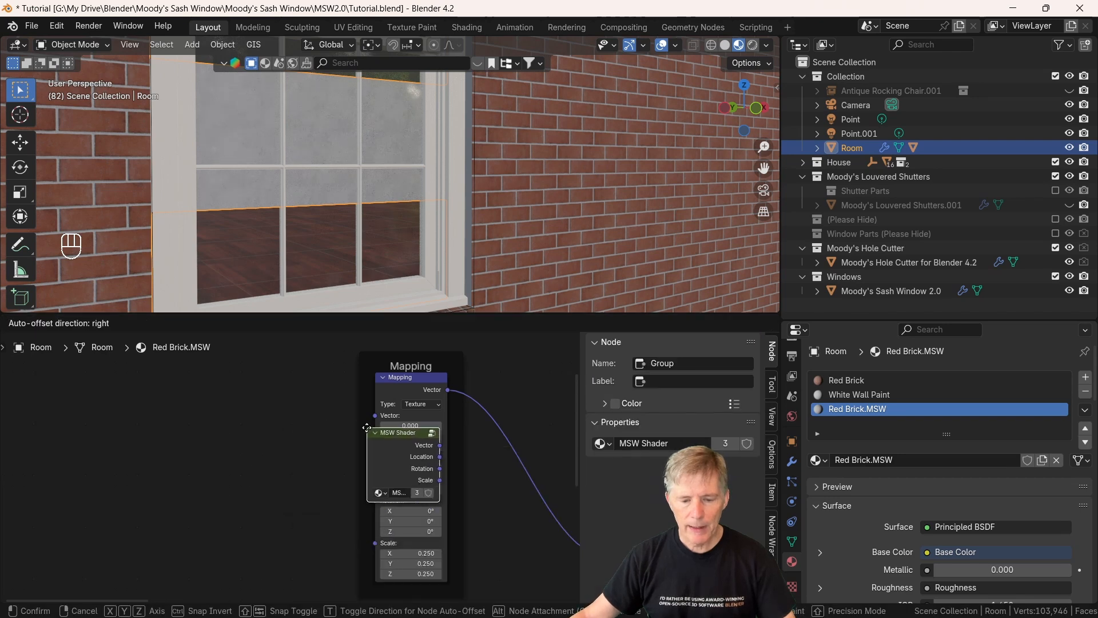
pyautogui.click(368, 429)
pyautogui.moveTo(400, 437); pyautogui.dragTo(288, 405)
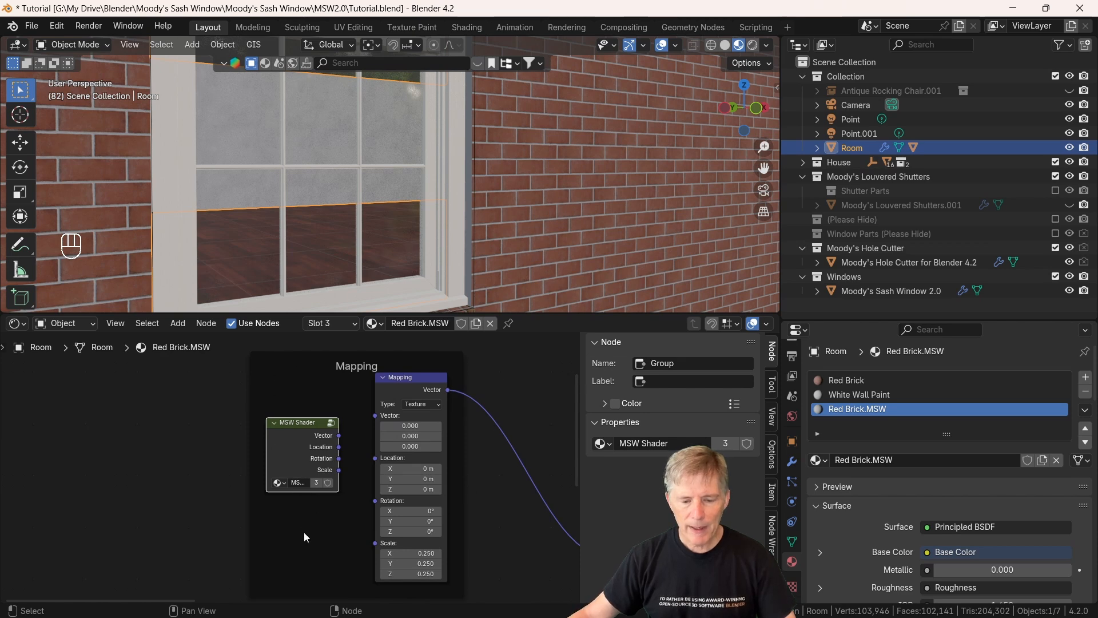
# Step: Connect the MSW Shader node's Vector, Location, Rotation and Scale outputs to the matching Mapping inputs and line the nodes up
pyautogui.scroll(1, 355, 435)
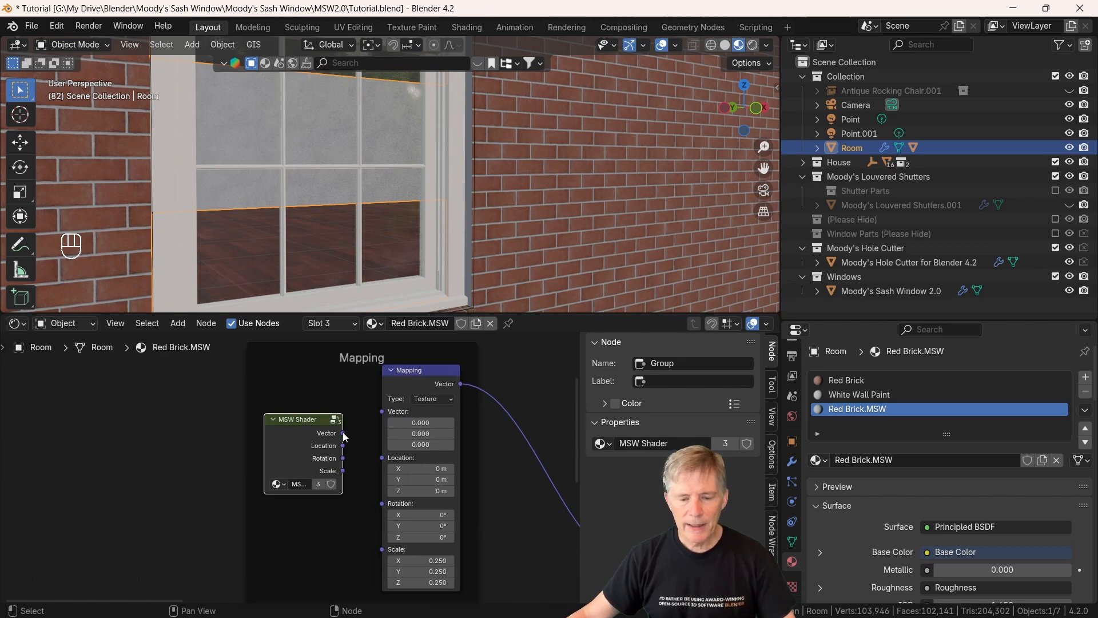
pyautogui.moveTo(343, 433); pyautogui.dragTo(382, 440)
pyautogui.moveTo(343, 471); pyautogui.dragTo(376, 457)
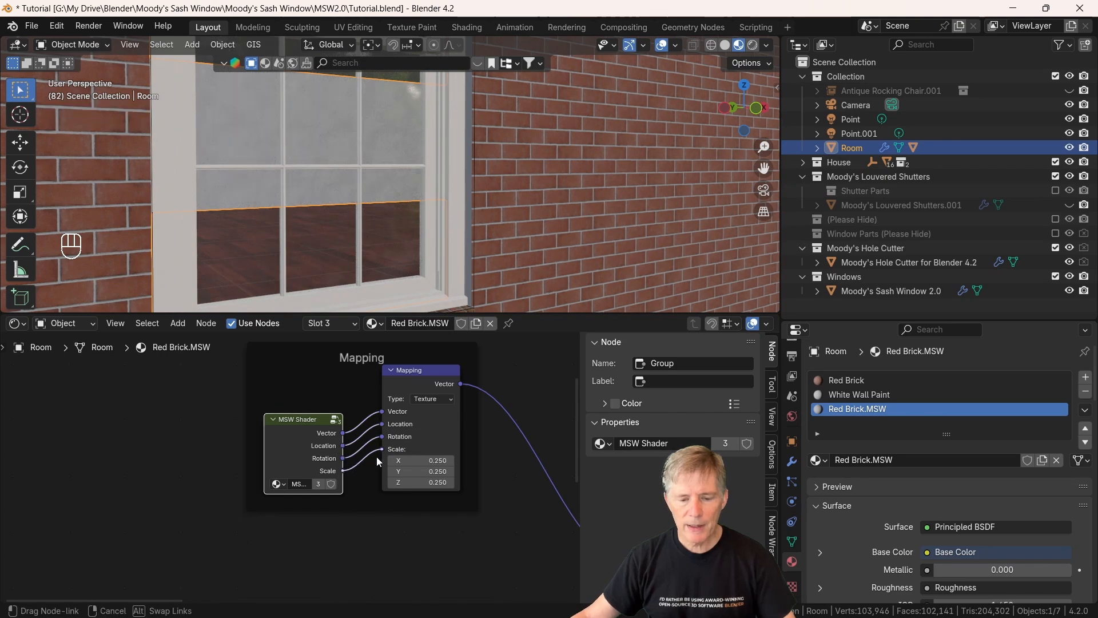
pyautogui.moveTo(301, 427); pyautogui.dragTo(294, 395)
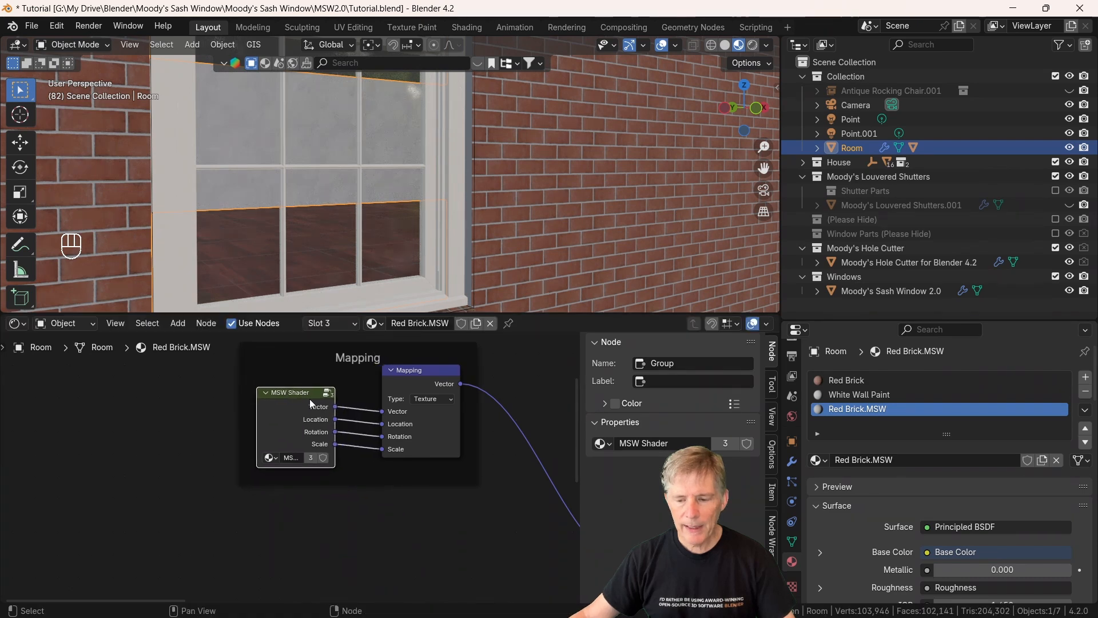
# Step: Add a fourth material slot to the room holding a single-user copy of the Red Brick.MSW material
pyautogui.click(1085, 378)
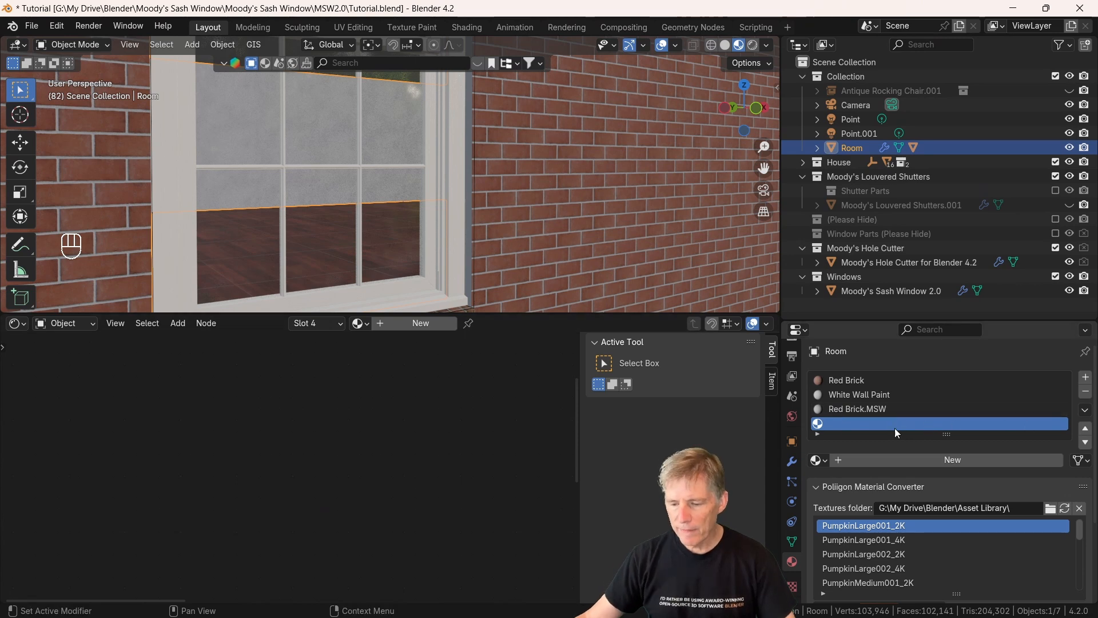
pyautogui.click(819, 460)
pyautogui.scroll(-8, 836, 386)
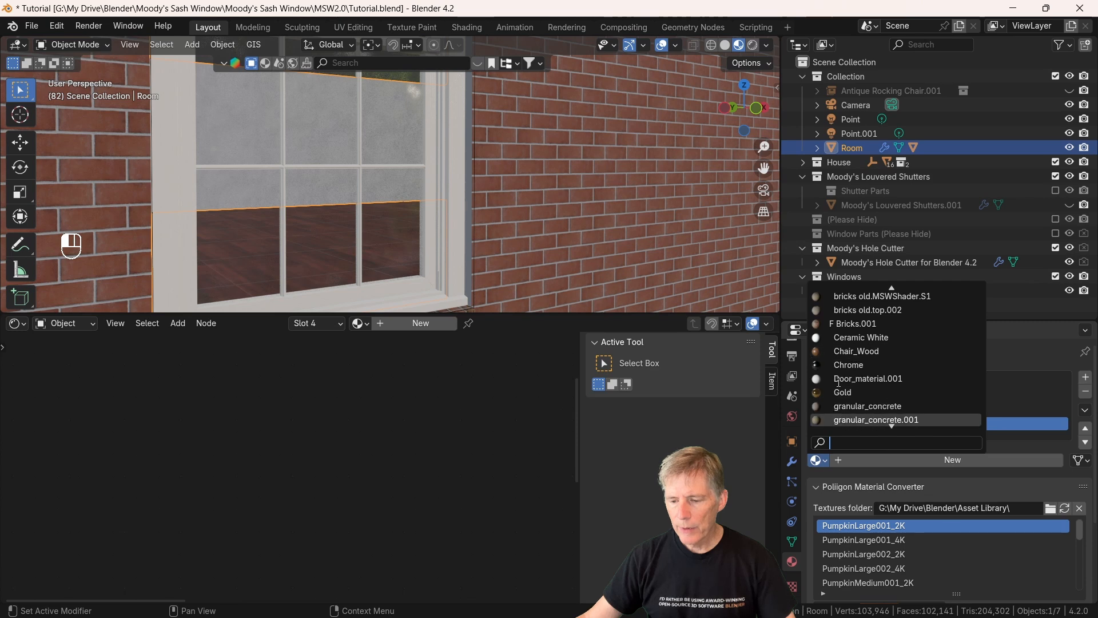
pyautogui.scroll(-15, 836, 386)
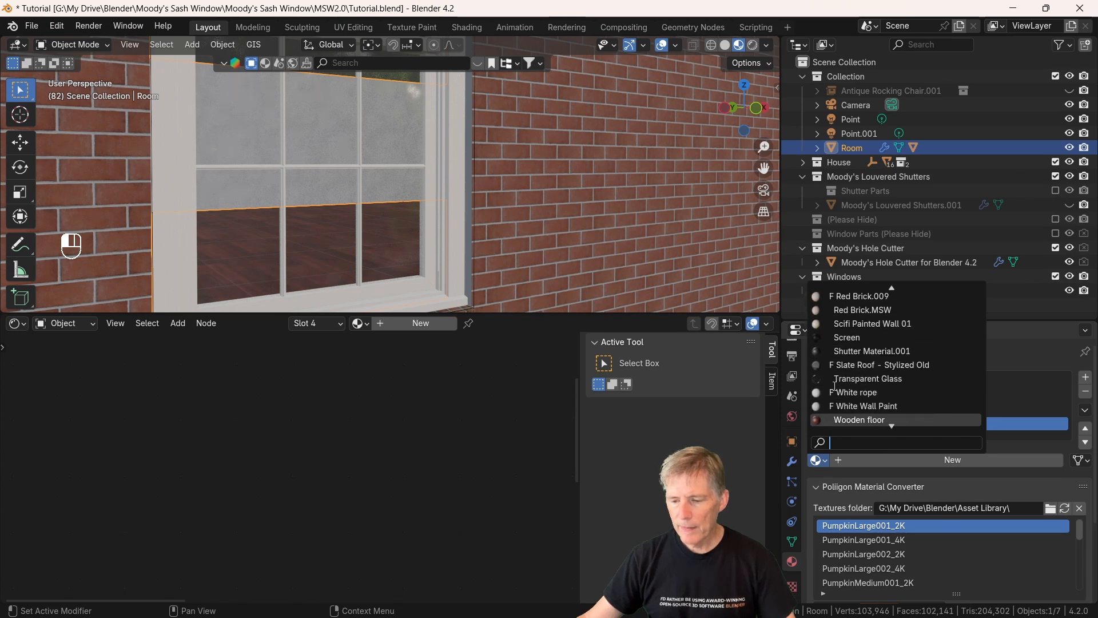
pyautogui.scroll(1, 858, 343)
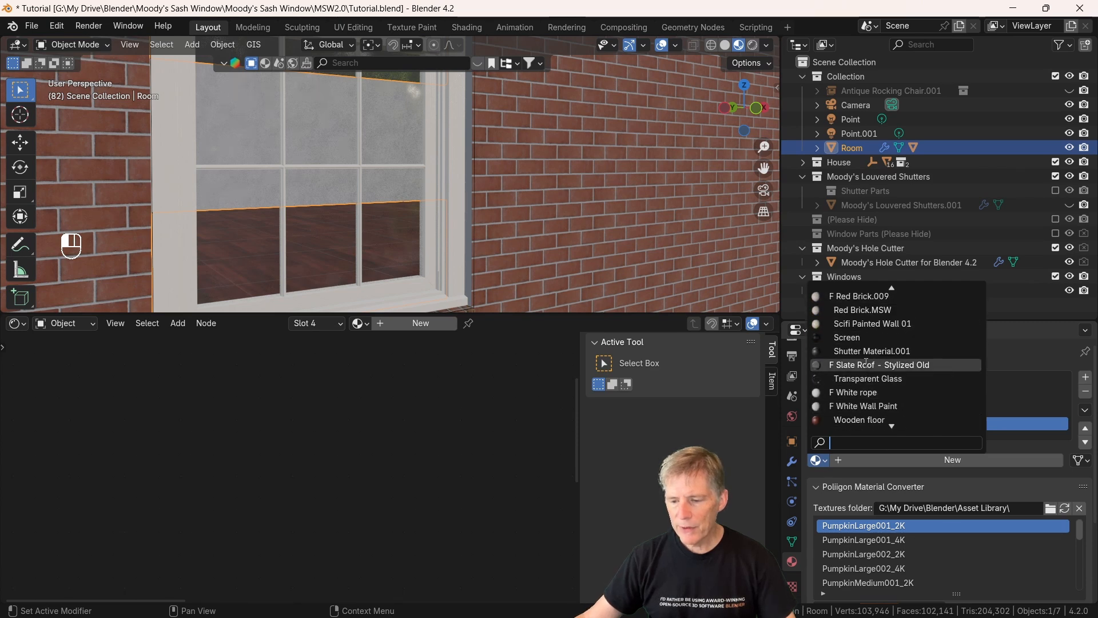
pyautogui.click(860, 310)
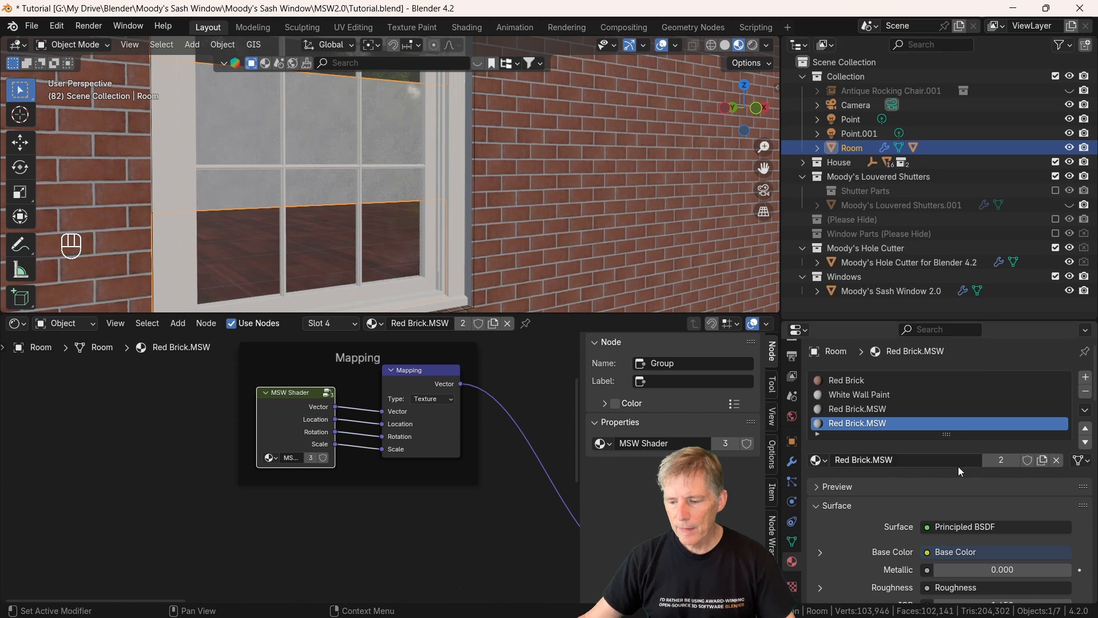
pyautogui.click(998, 461)
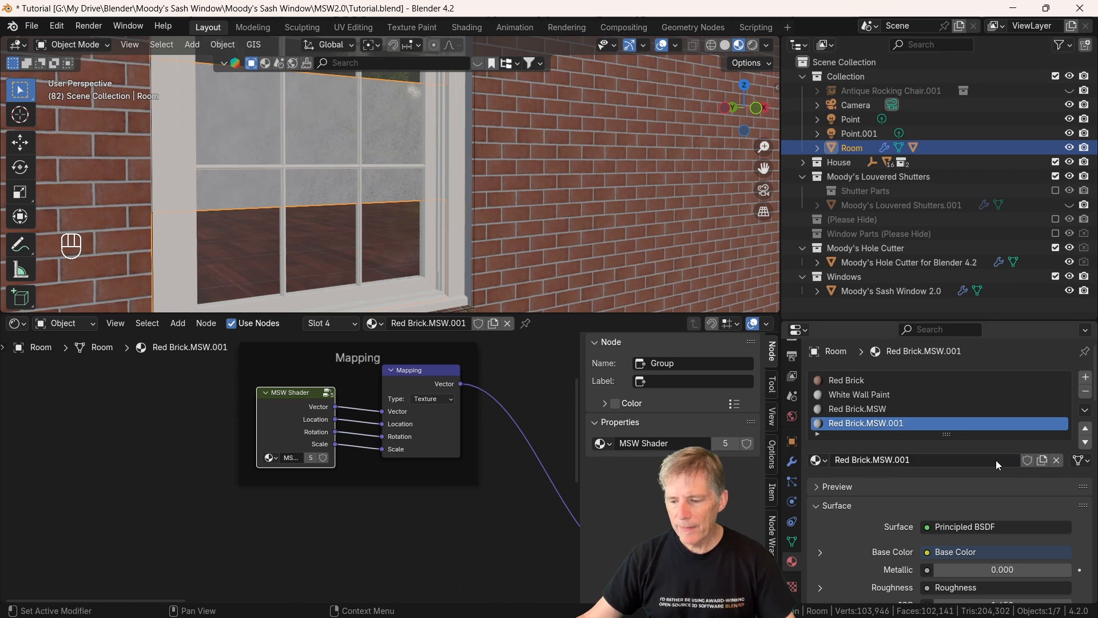
# Step: Rename the copied material in the fourth slot as Red Brick.MSW.S1
pyautogui.doubleClick(921, 461)
pyautogui.press('BackSpace')
pyautogui.press('BackSpace')
pyautogui.press('BackSpace')
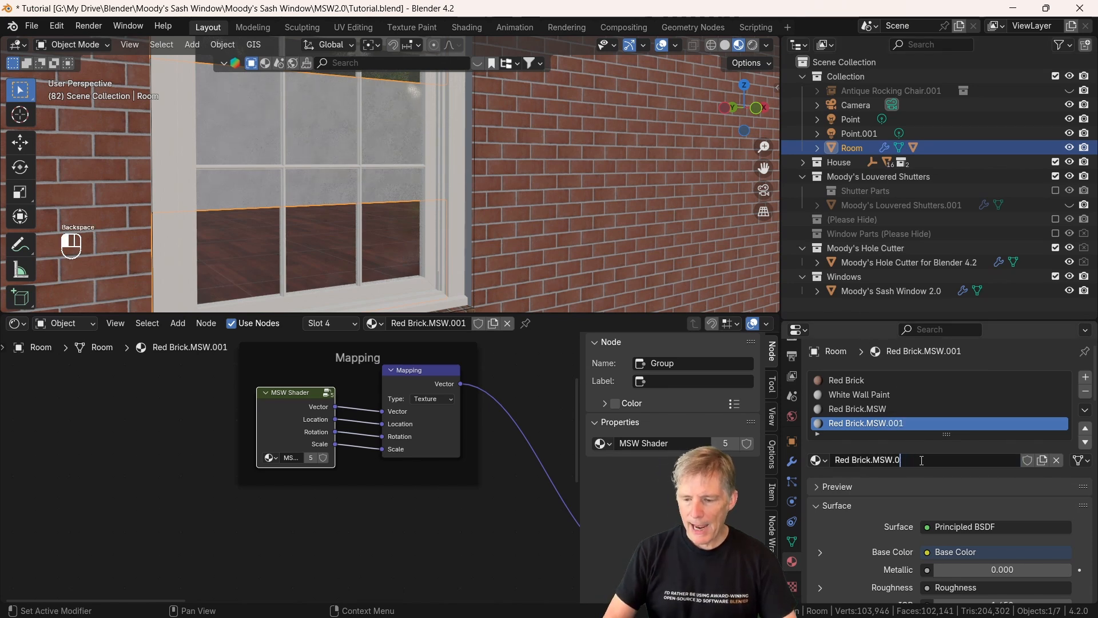
pyautogui.press('shift')
pyautogui.write('S1')
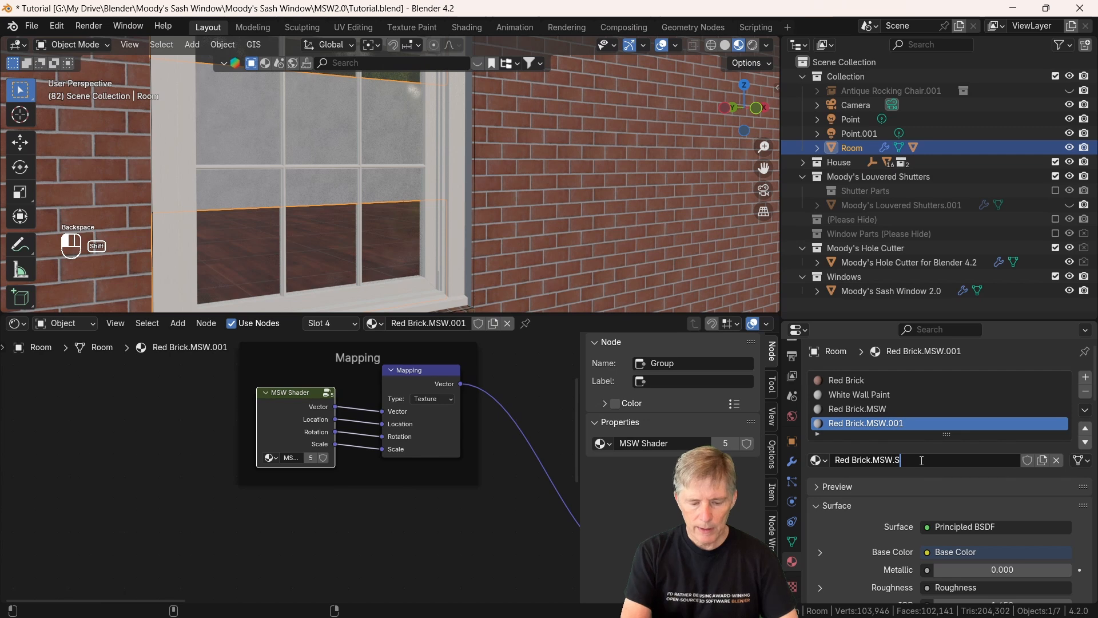
pyautogui.press('Return')
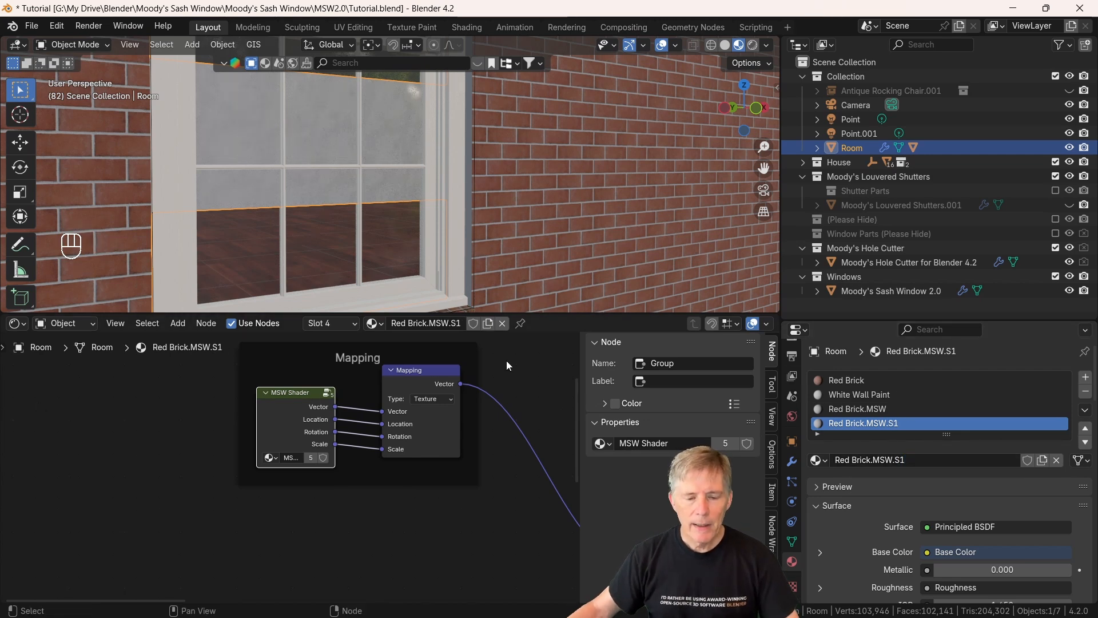
# Step: Switch the node group feeding the Mapping node in Red Brick.MSW.S1 to MSW Shader.S1
pyautogui.click(271, 458)
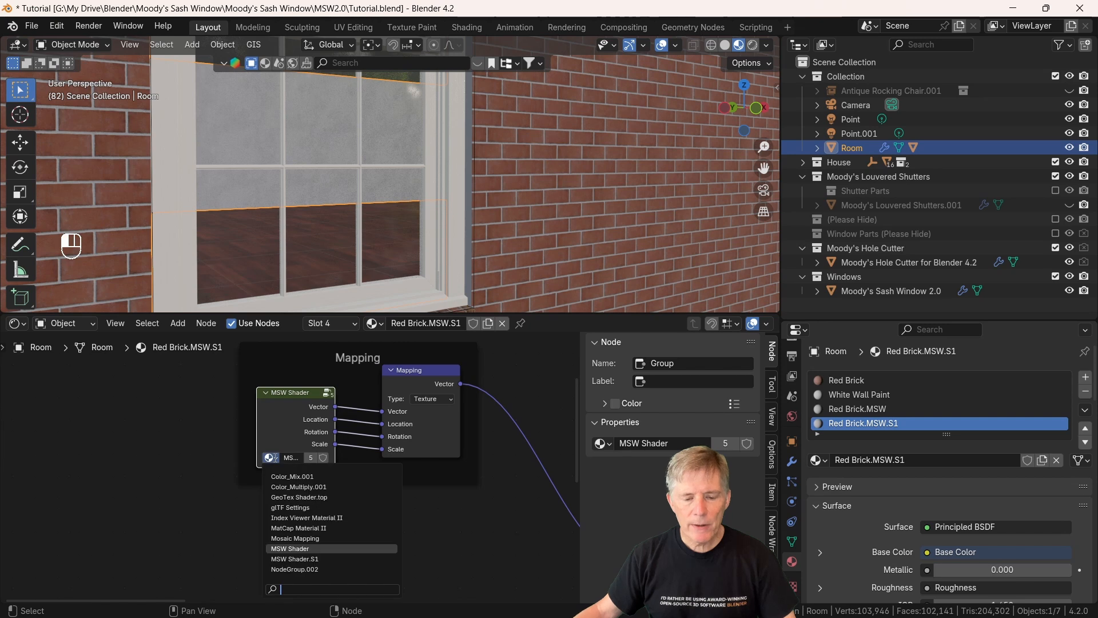
pyautogui.click(305, 559)
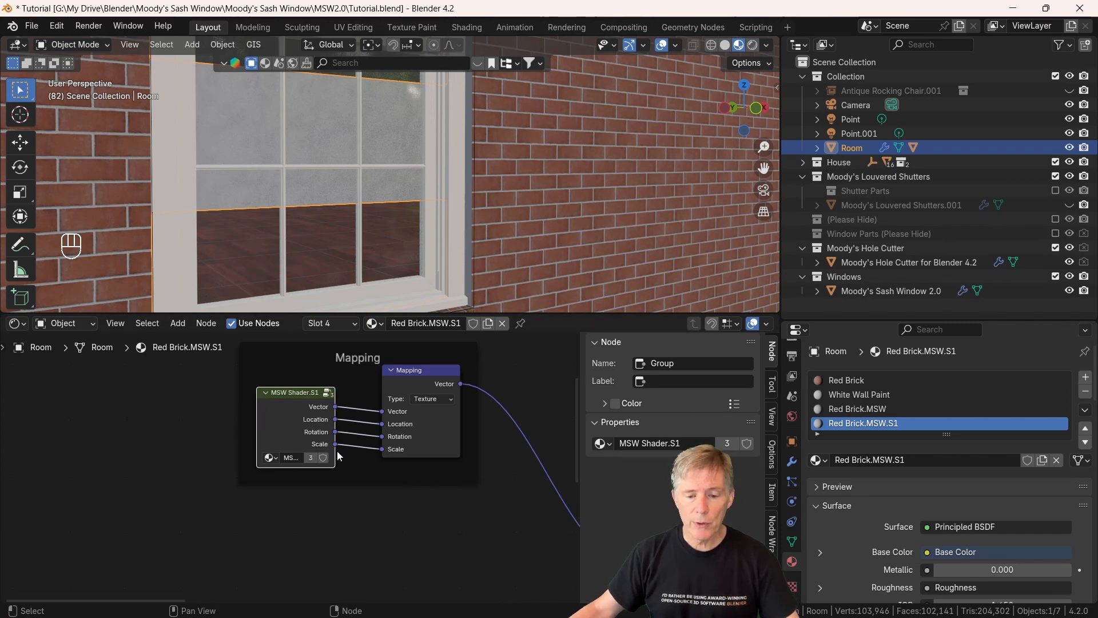
pyautogui.scroll(-1, 436, 500)
pyautogui.scroll(-2, 434, 497)
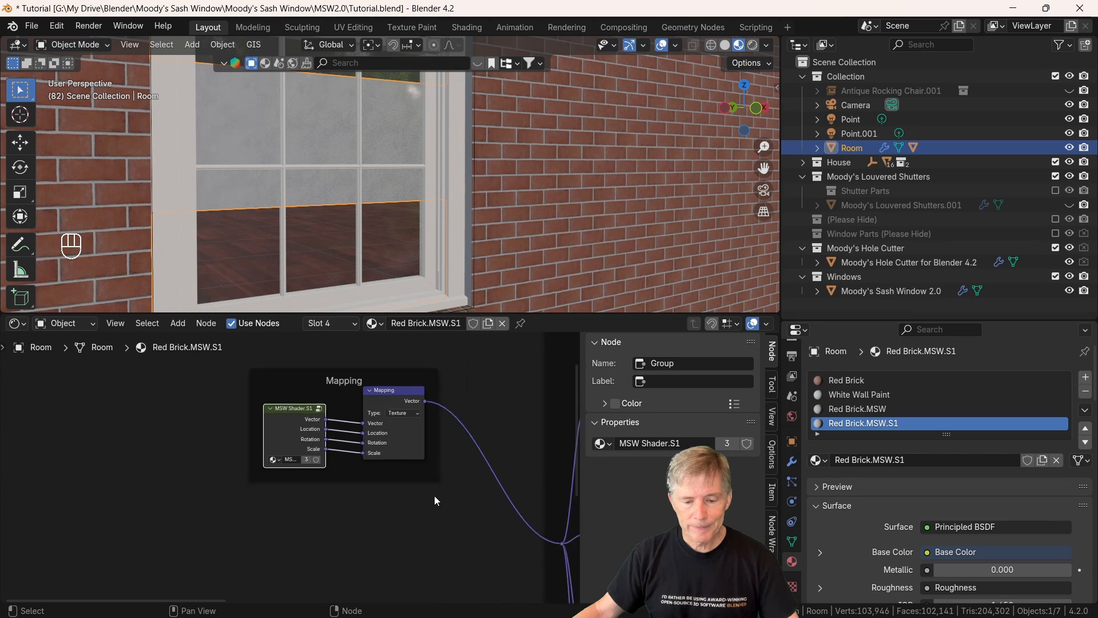
pyautogui.scroll(-2, 404, 254)
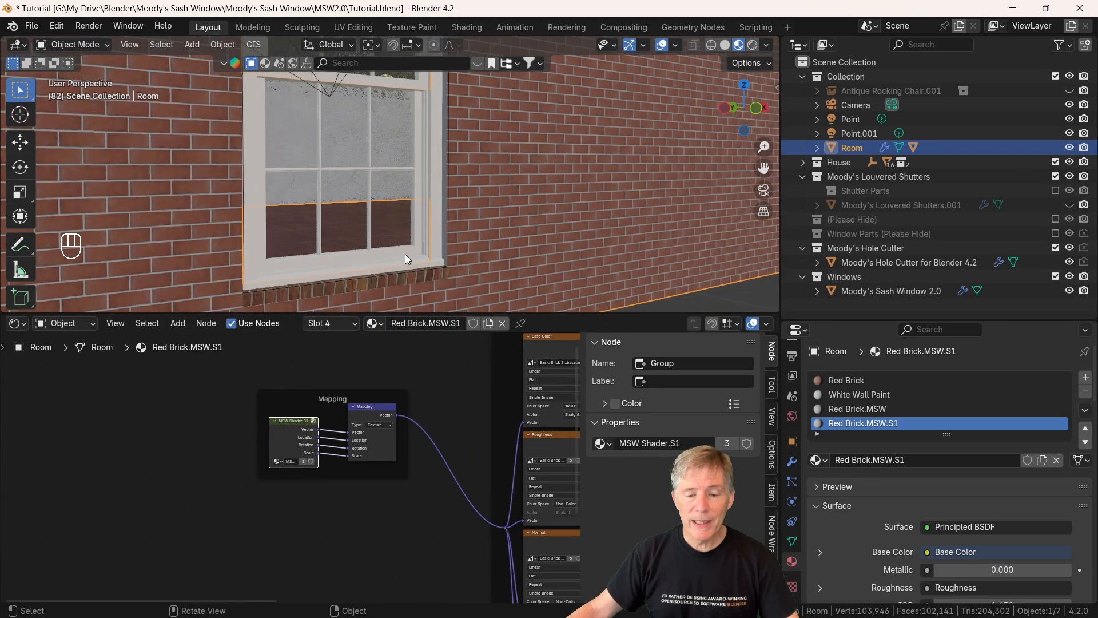
# Step: Set the sash window's Brick Sill Material to Red Brick.MSW and its Brick Sill Material Slot 1 to bricks old.MSWShader.S1
pyautogui.click(318, 222)
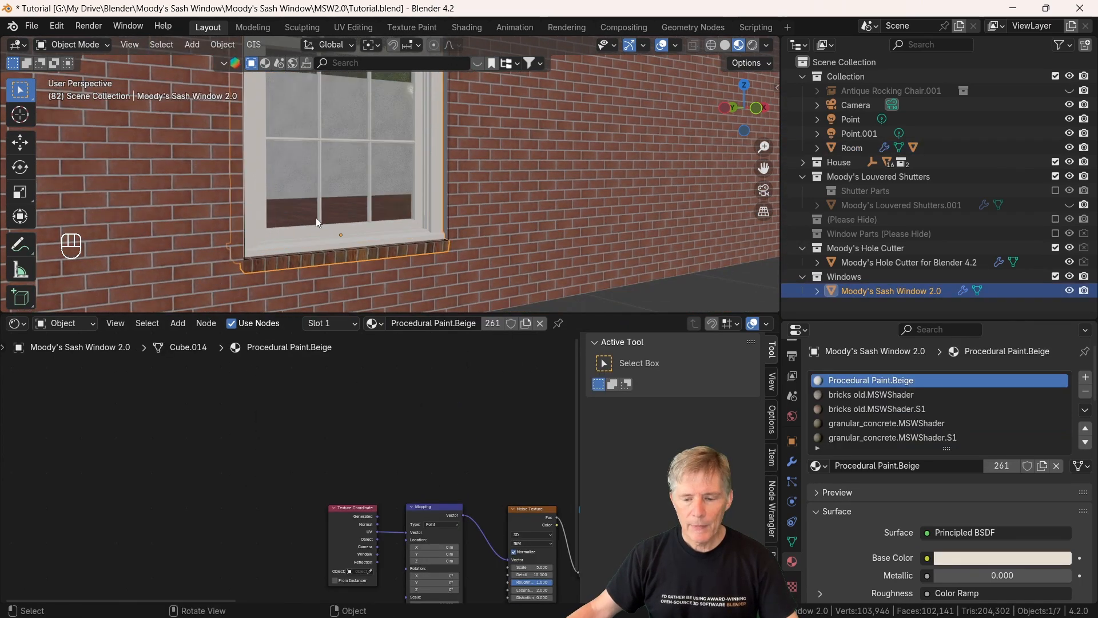
pyautogui.click(792, 461)
pyautogui.scroll(-20, 899, 483)
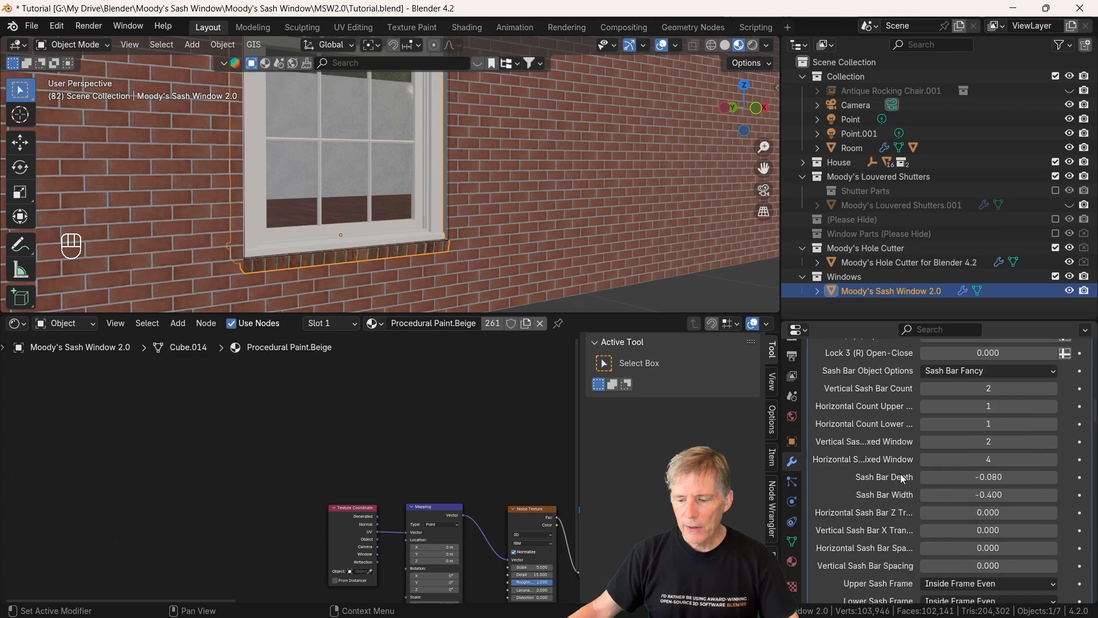
pyautogui.scroll(-20, 901, 476)
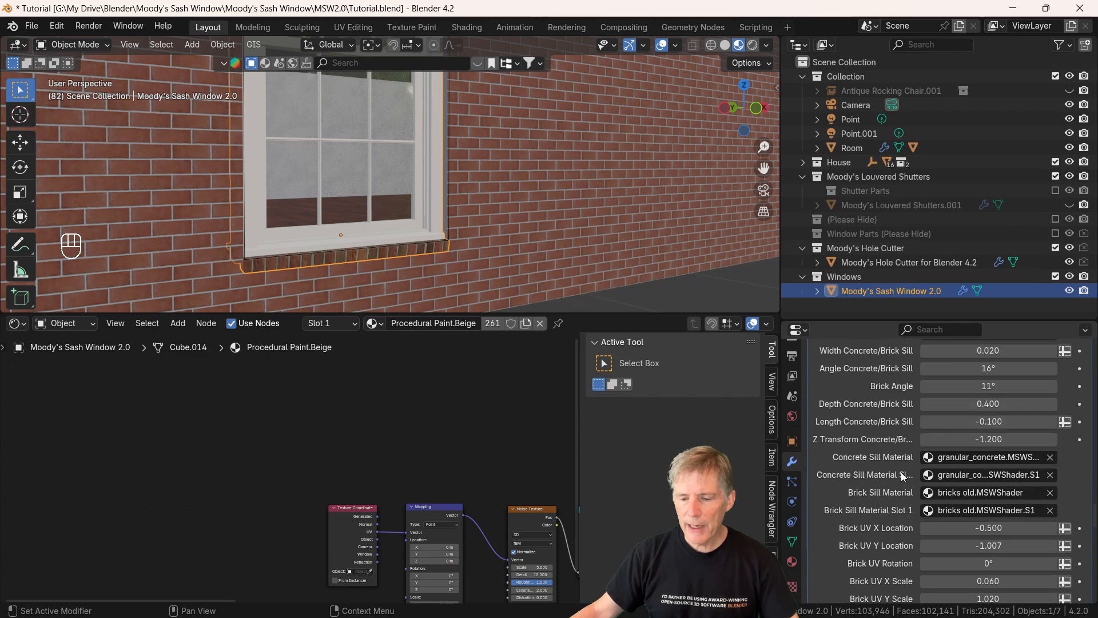
pyautogui.scroll(-15, 901, 469)
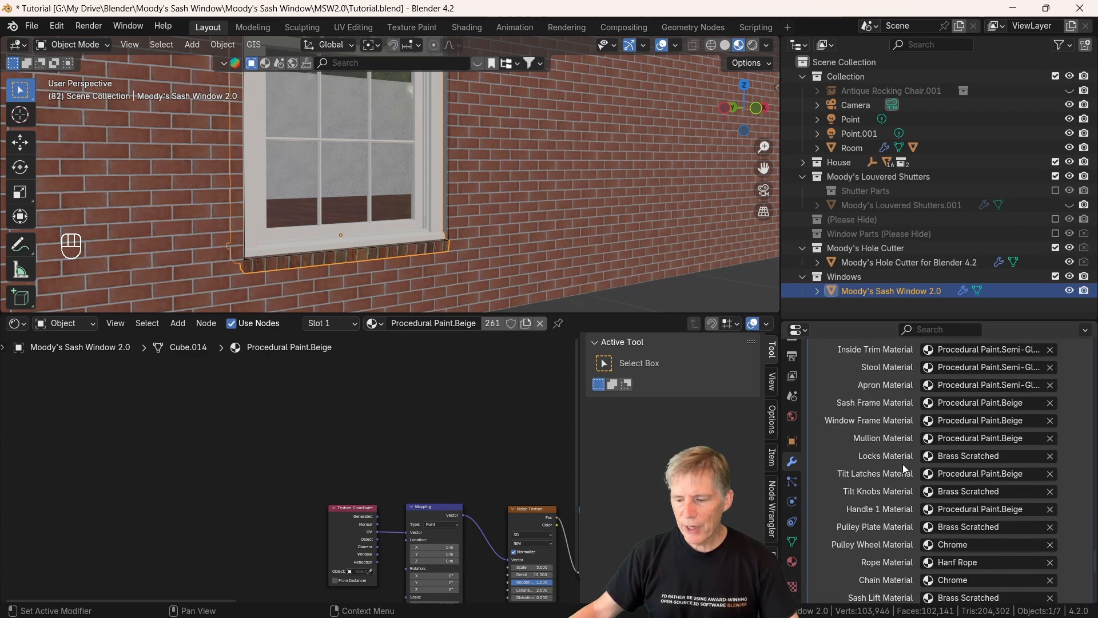
pyautogui.scroll(5, 903, 464)
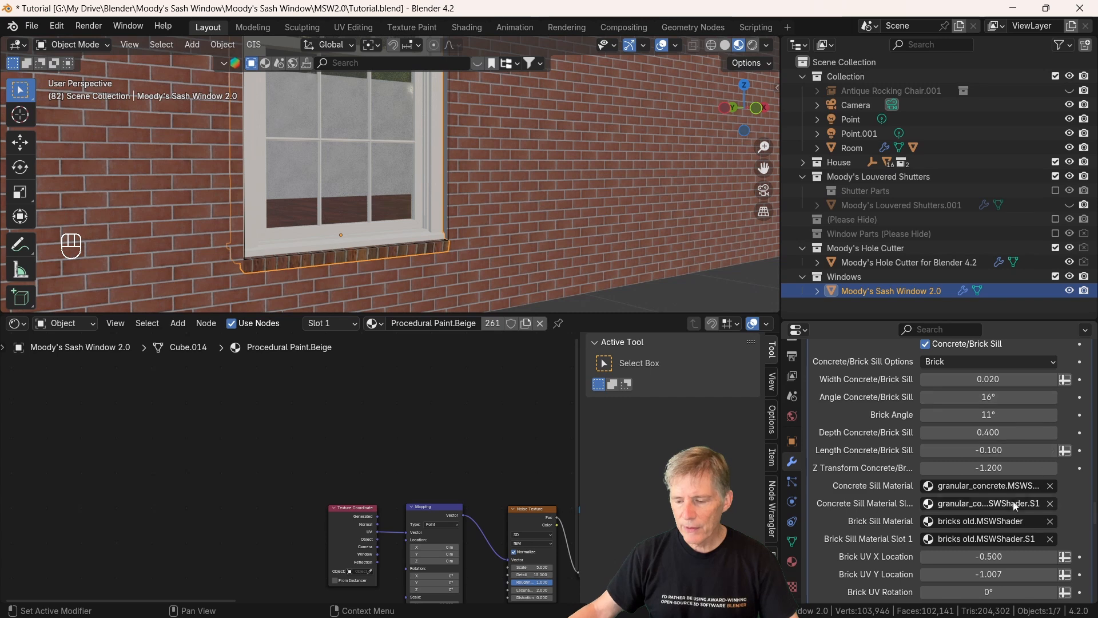
pyautogui.click(965, 521)
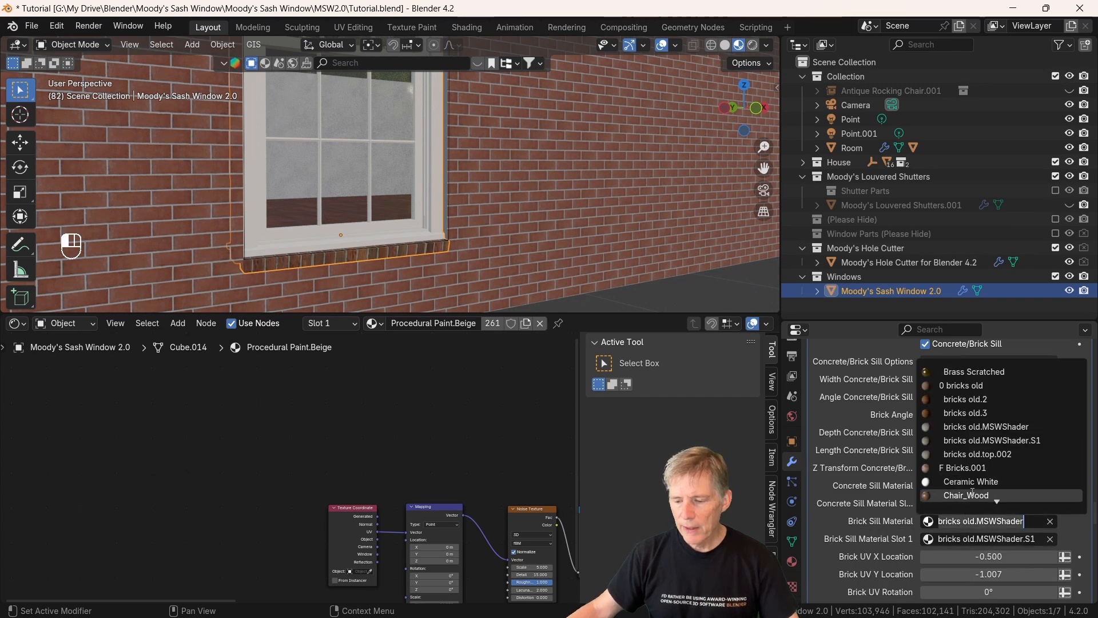
pyautogui.scroll(-3, 980, 413)
pyautogui.scroll(-20, 980, 413)
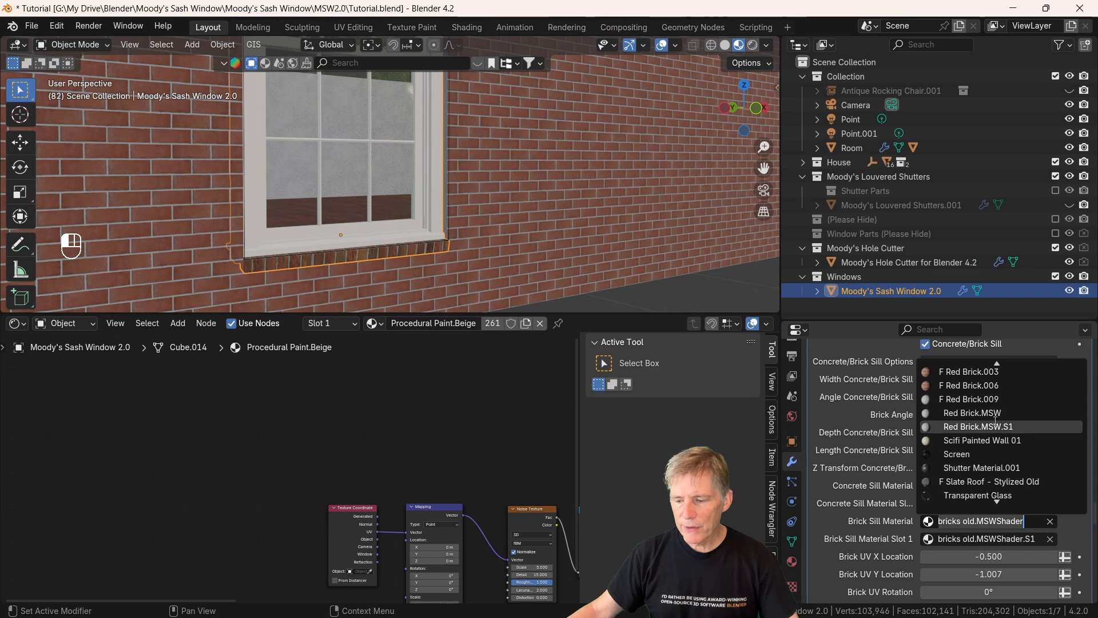
pyautogui.click(963, 413)
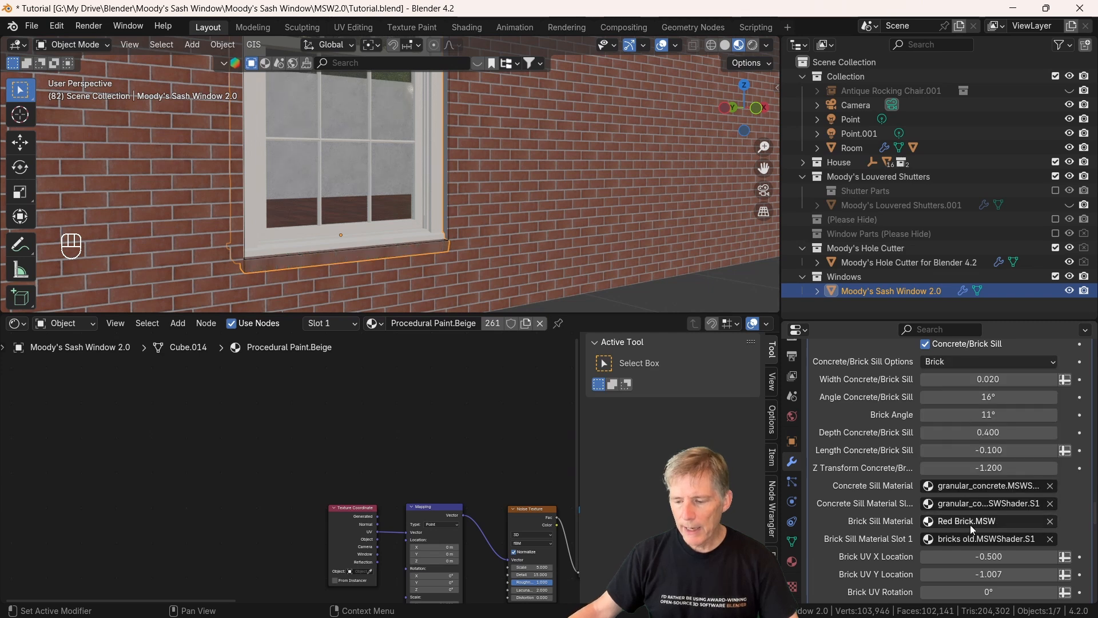
pyautogui.click(973, 536)
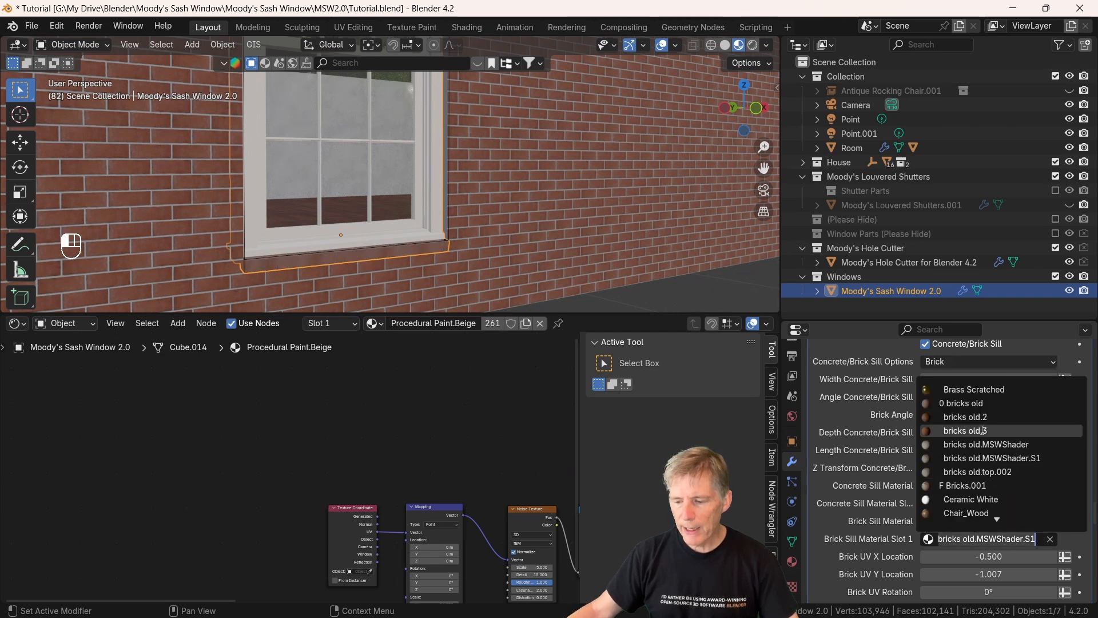
pyautogui.click(982, 459)
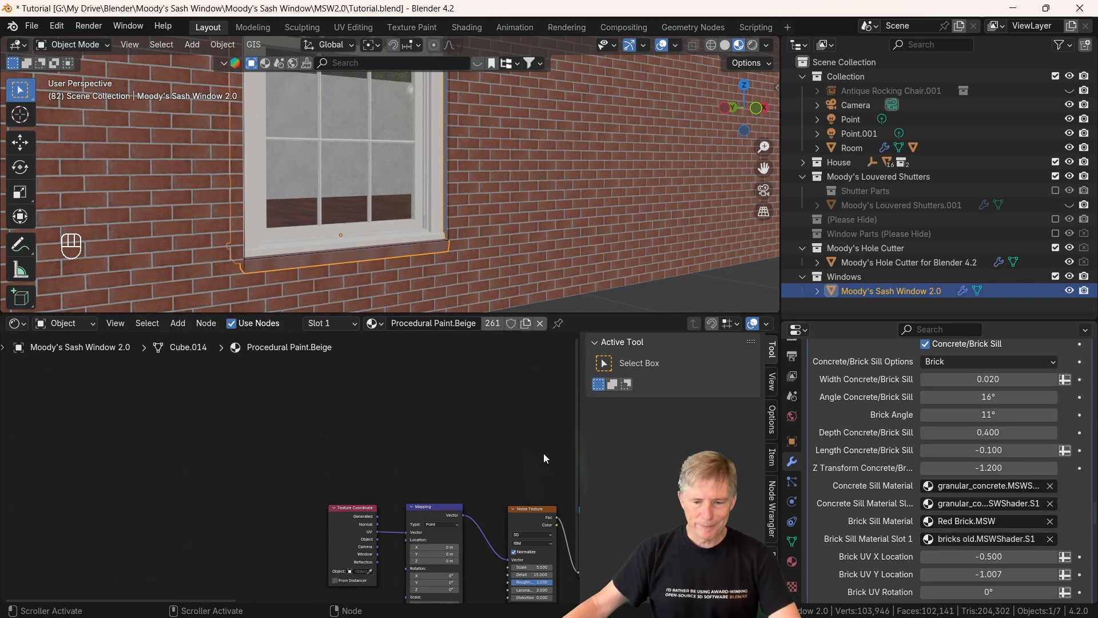
# Step: Try a Brick UV Rotation of 90° with a Brick UV X Scale of 0.370 on the exterior sill
pyautogui.scroll(2, 293, 211)
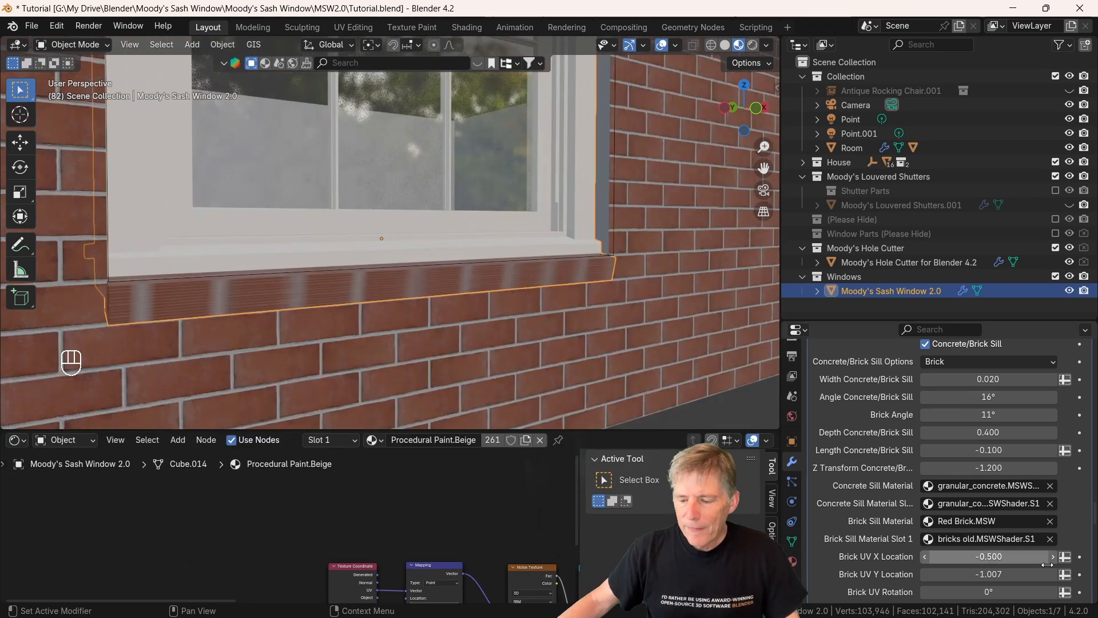
pyautogui.scroll(-5, 846, 474)
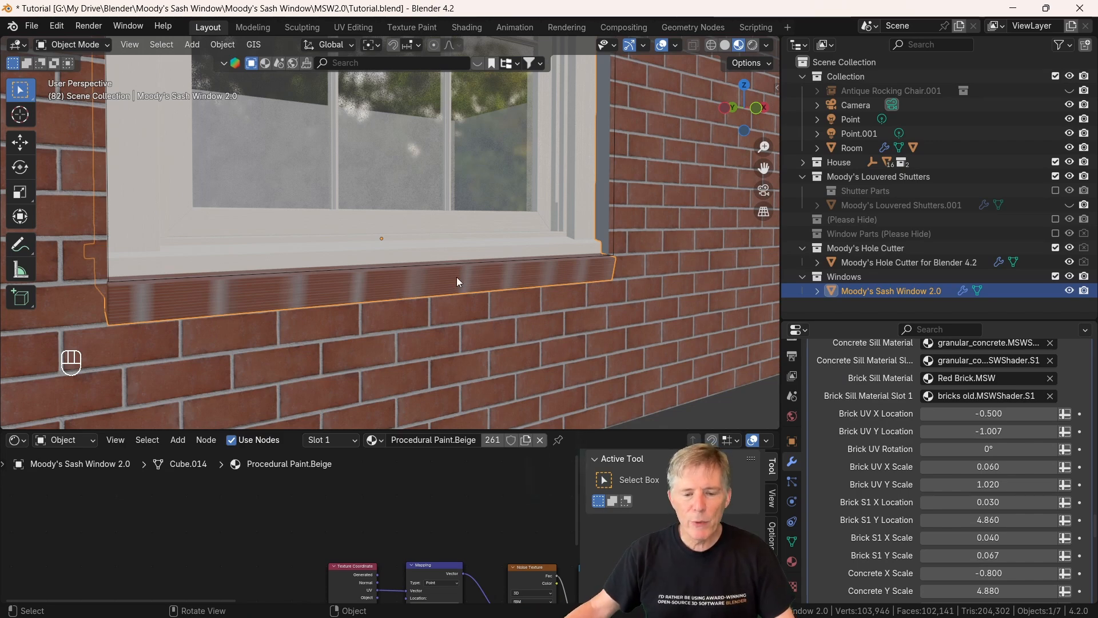
pyautogui.scroll(2, 393, 280)
pyautogui.moveTo(394, 279); pyautogui.dragTo(435, 297, button='middle')
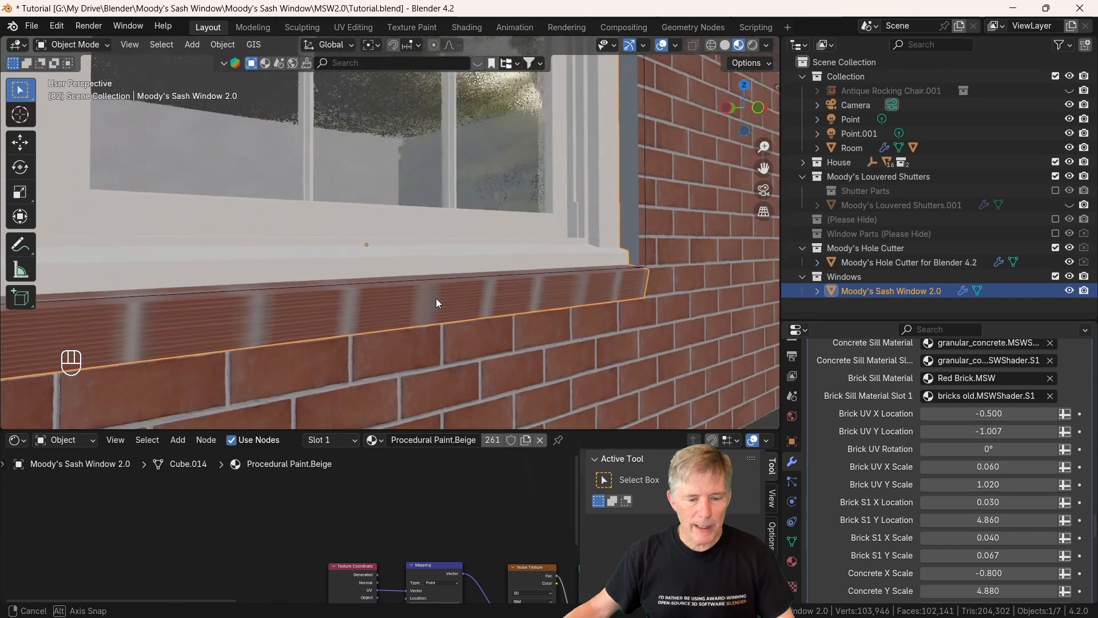
pyautogui.scroll(3, 436, 297)
pyautogui.click(982, 449)
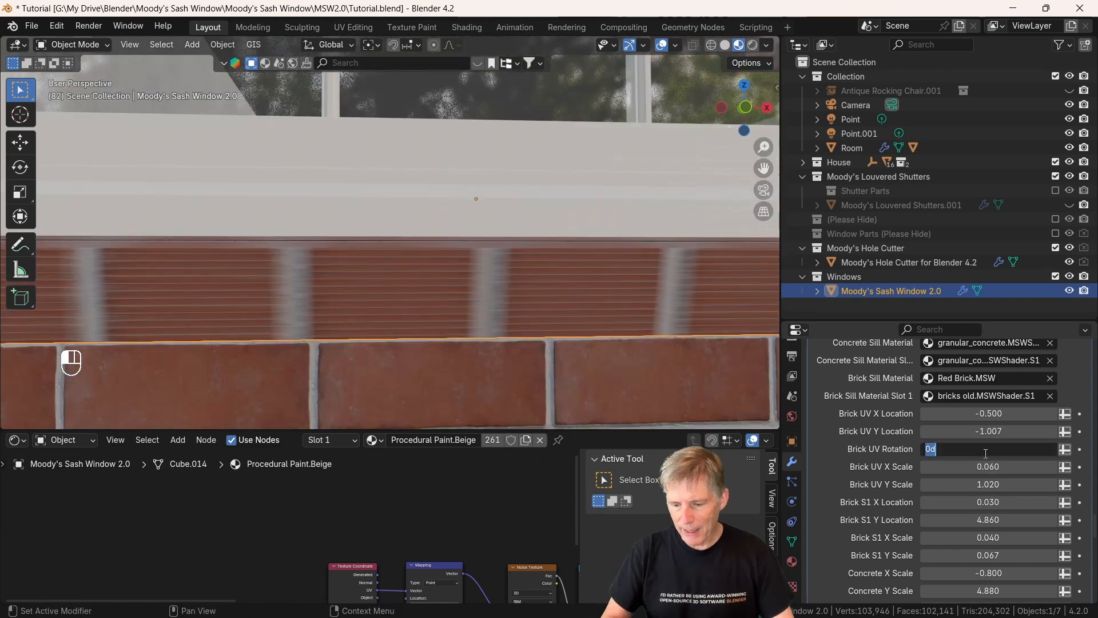
pyautogui.write('90')
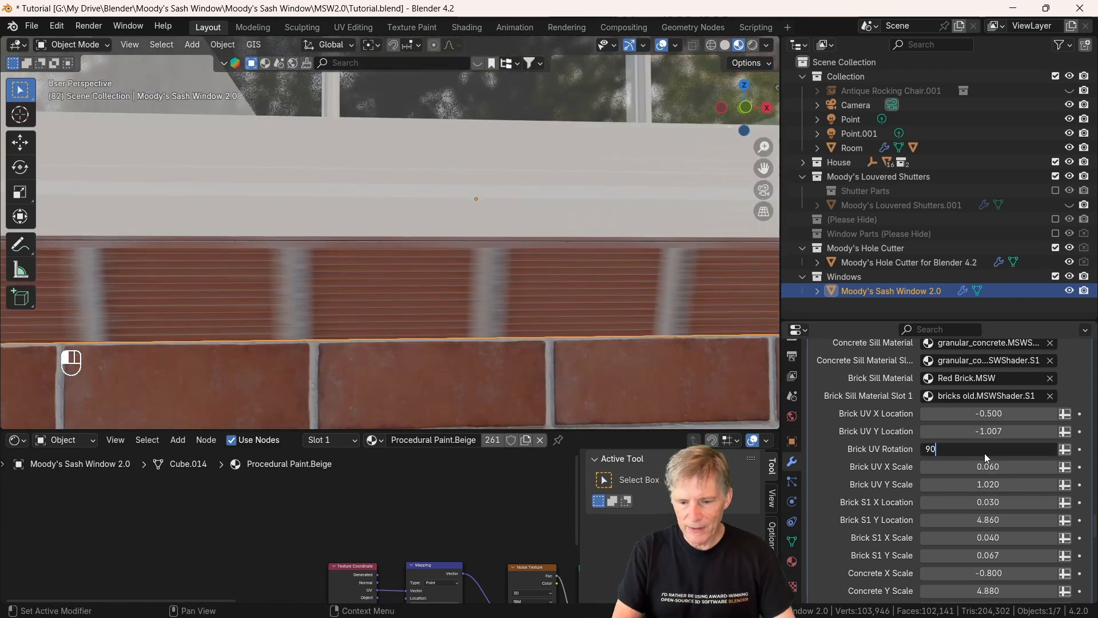
pyautogui.press('Return')
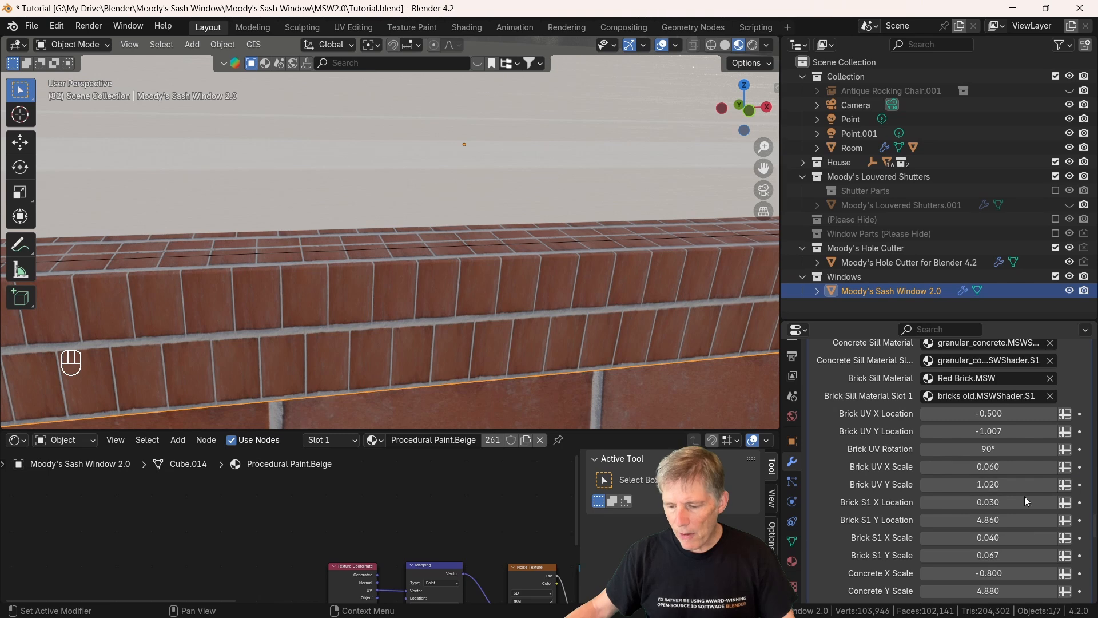
pyautogui.moveTo(975, 466); pyautogui.dragTo(1006, 466)
# Step: Set the sill's Brick UV Rotation to 0° and its Brick UV X Scale to 8.880
pyautogui.click(981, 449)
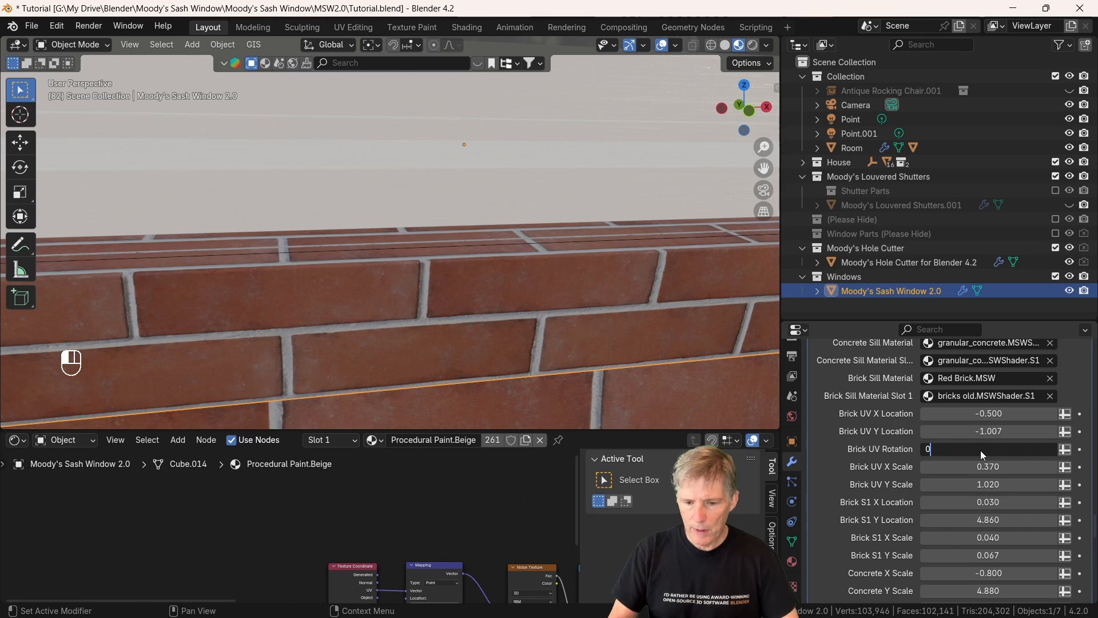
pyautogui.write('0')
pyautogui.press('Return')
pyautogui.moveTo(983, 466)
pyautogui.mouseDown()
pyautogui.moveTo(1096, 466)
pyautogui.moveTo(984, 466)
pyautogui.mouseUp()
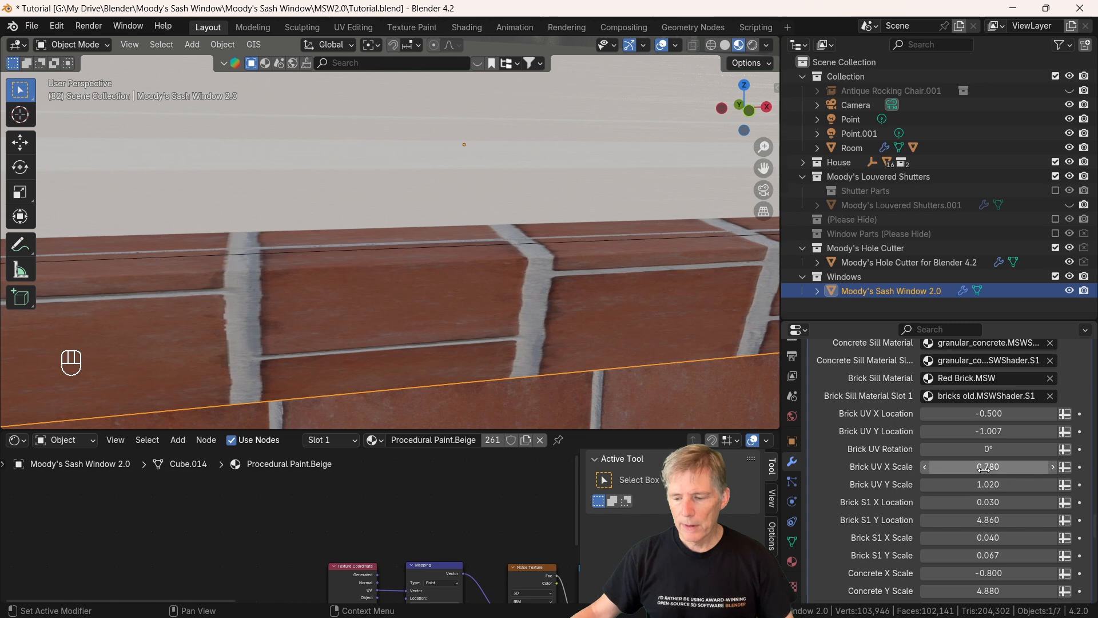
pyautogui.moveTo(984, 469); pyautogui.dragTo(1097, 468)
# Step: Lower the brick sill by setting its Z Transform to -1.221
pyautogui.moveTo(415, 356); pyautogui.dragTo(435, 321, button='middle')
pyautogui.scroll(5, 990, 475)
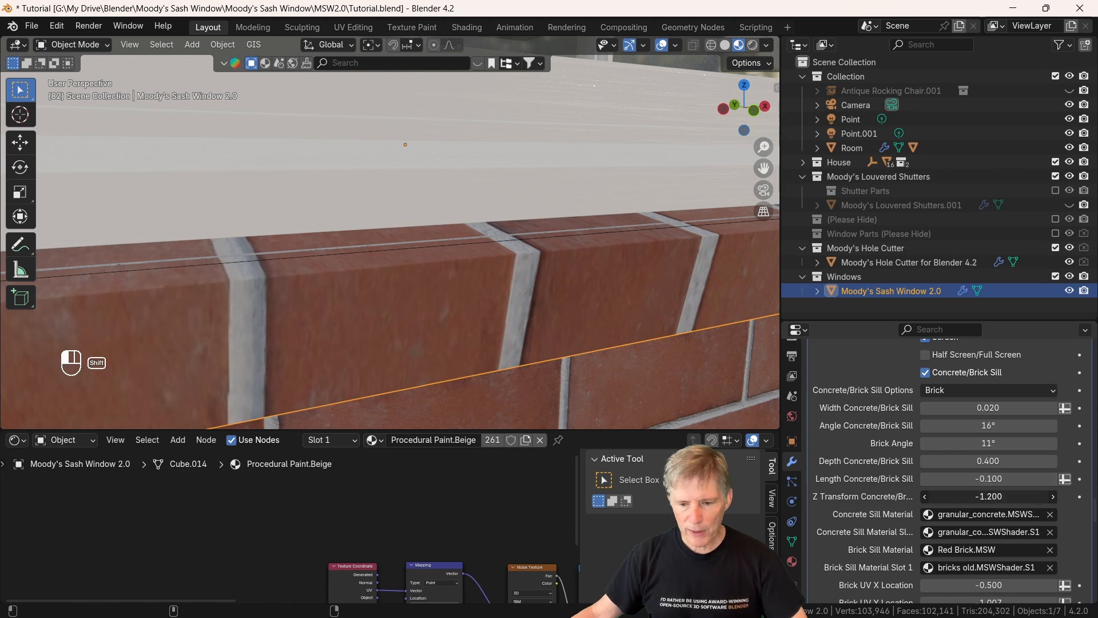
pyautogui.moveTo(988, 495)
pyautogui.keyDown('shift'); pyautogui.mouseDown()
pyautogui.moveTo(1065, 496)
pyautogui.moveTo(967, 496)
pyautogui.mouseUp(); pyautogui.keyUp('shift')
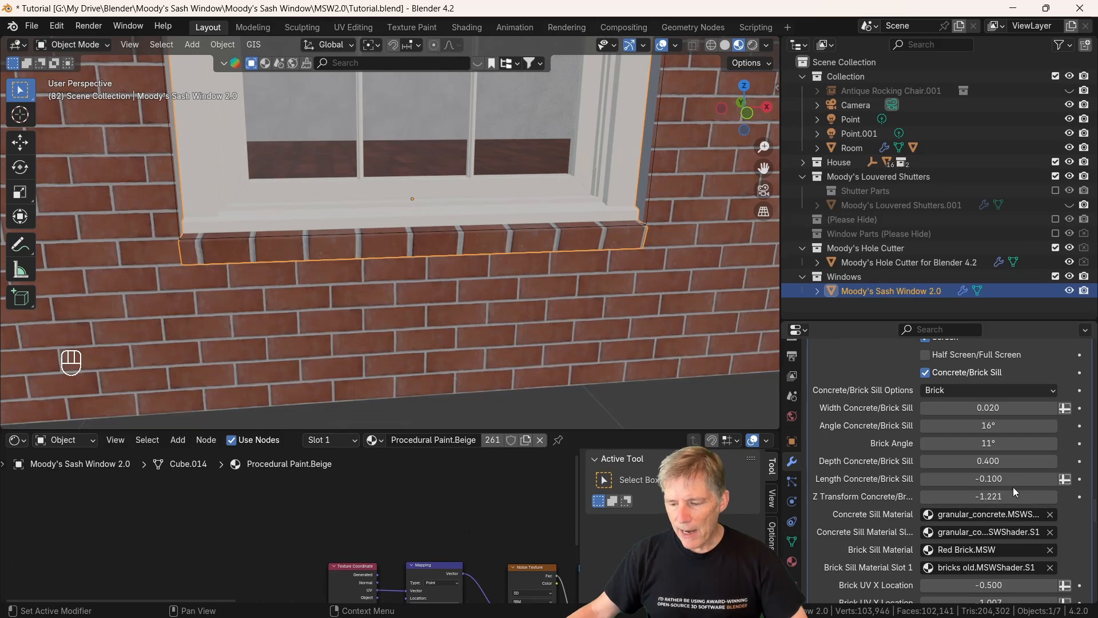
# Step: Set the sill's Brick UV Y Scale to 0.420 to narrow the bricks
pyautogui.scroll(-1, 1008, 482)
pyautogui.scroll(-5, 1010, 486)
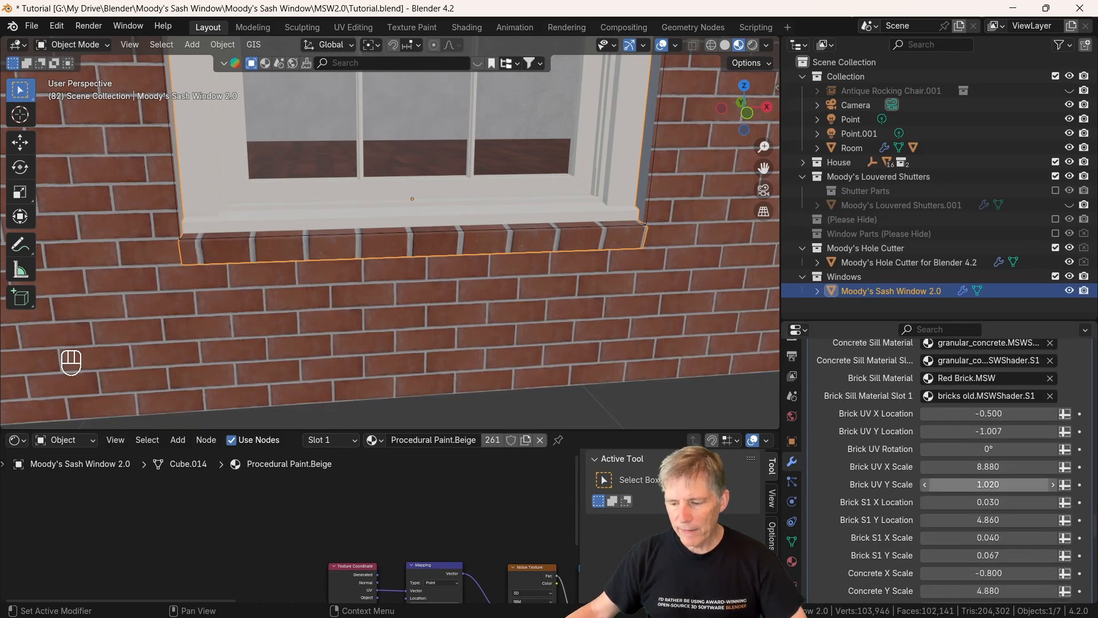
pyautogui.keyDown('shift'); pyautogui.moveTo(992, 488); pyautogui.dragTo(959, 488); pyautogui.keyUp('shift')
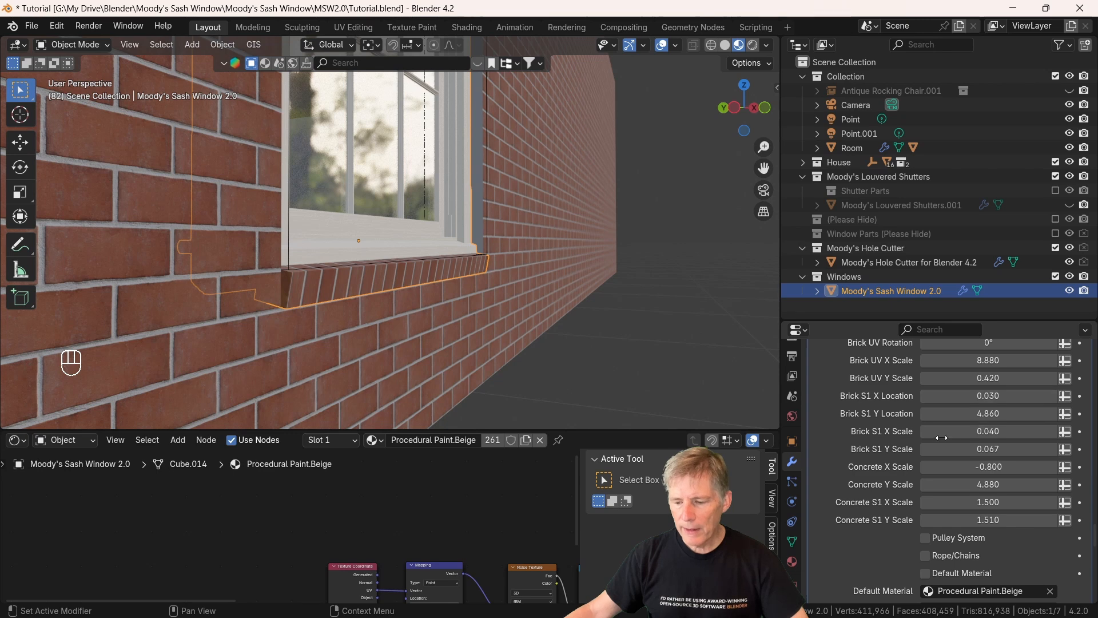
# Step: Set the sill's Brick S1 Y Location to 8.240
pyautogui.moveTo(987, 413); pyautogui.dragTo(987, 413)
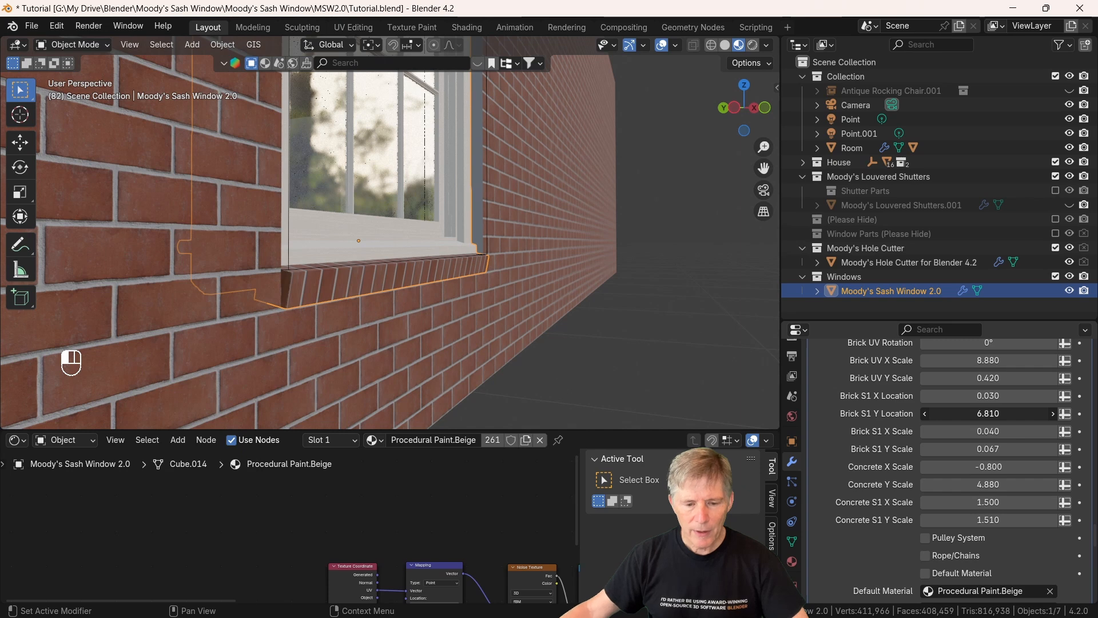
pyautogui.moveTo(272, 283); pyautogui.dragTo(288, 284)
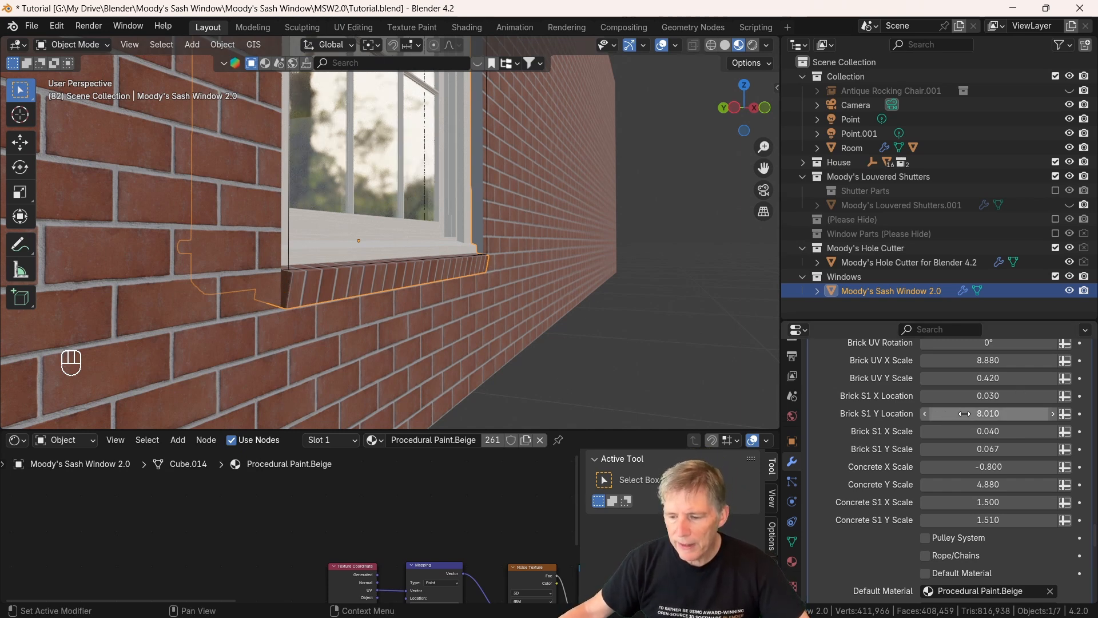
pyautogui.moveTo(965, 414); pyautogui.dragTo(984, 414)
# Step: Select the brick room object surrounding the sash window
pyautogui.moveTo(475, 303); pyautogui.dragTo(572, 210, button='middle')
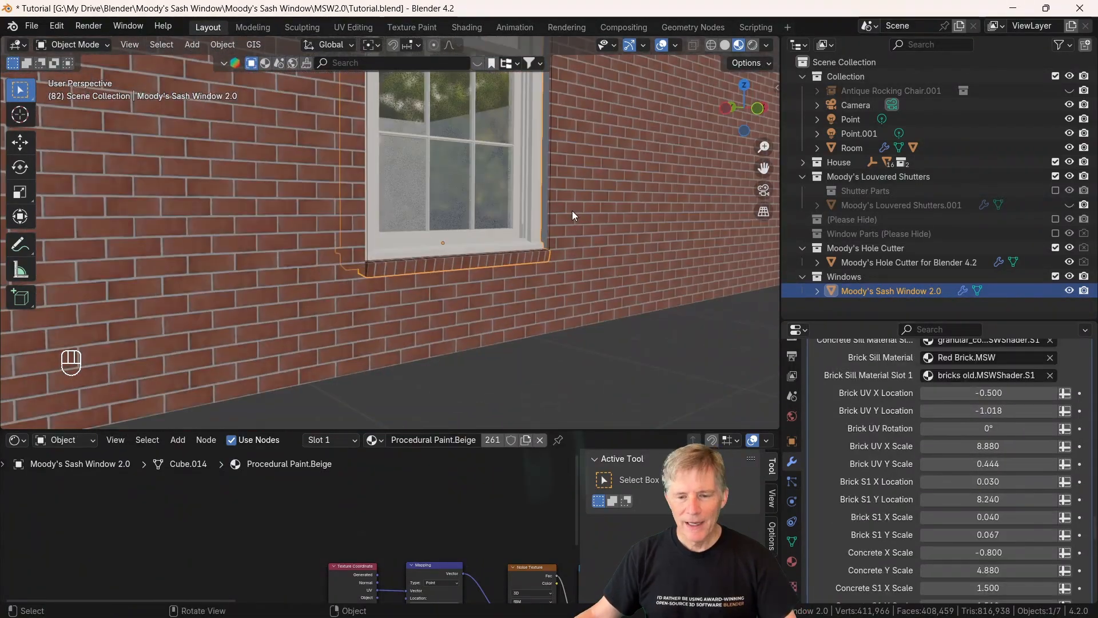
pyautogui.keyDown('shift'); pyautogui.moveTo(610, 218); pyautogui.dragTo(525, 259, button='middle'); pyautogui.keyUp('shift')
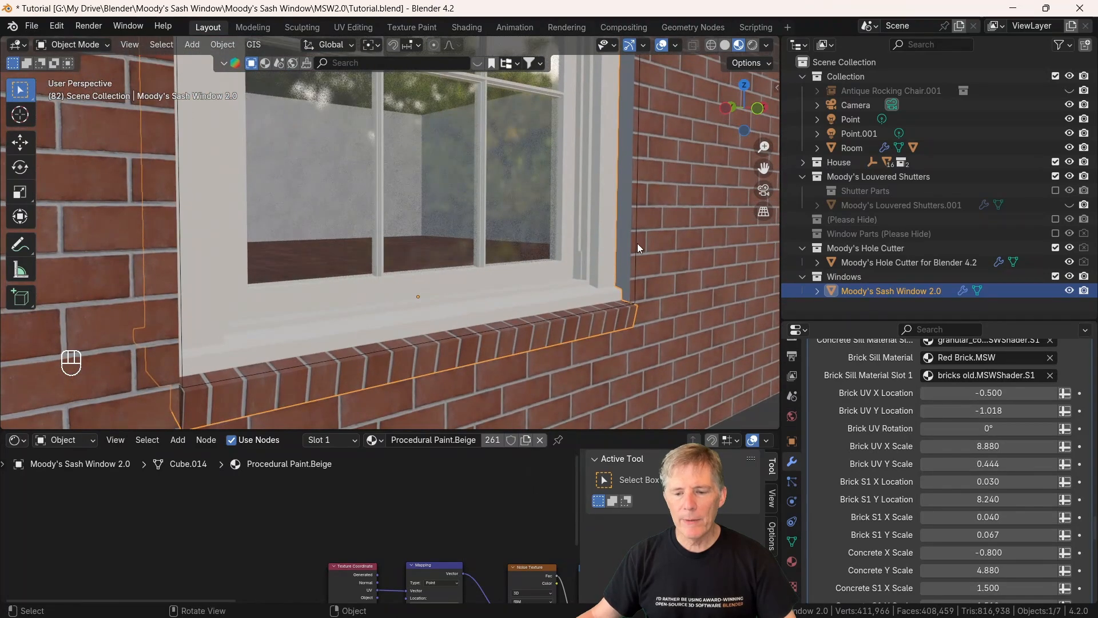
pyautogui.moveTo(653, 229); pyautogui.dragTo(619, 176, button='middle')
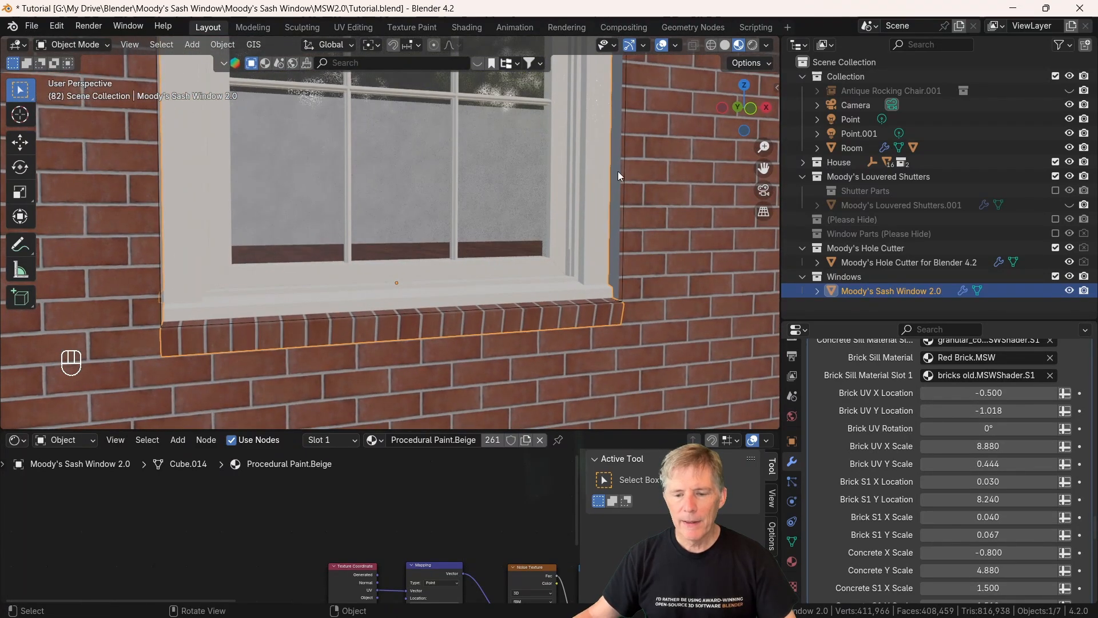
pyautogui.click(624, 142)
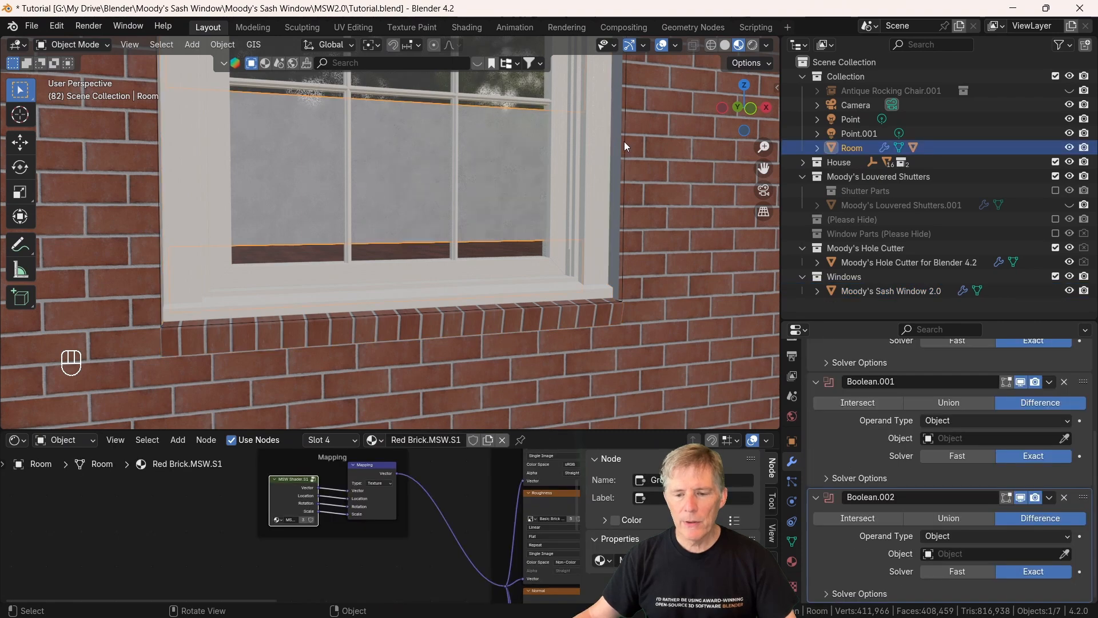
# Step: Assign the Red Brick.MSW material to Moody's Hole Cutter around the sash window as its HoleCutterMaterial
pyautogui.click(622, 140)
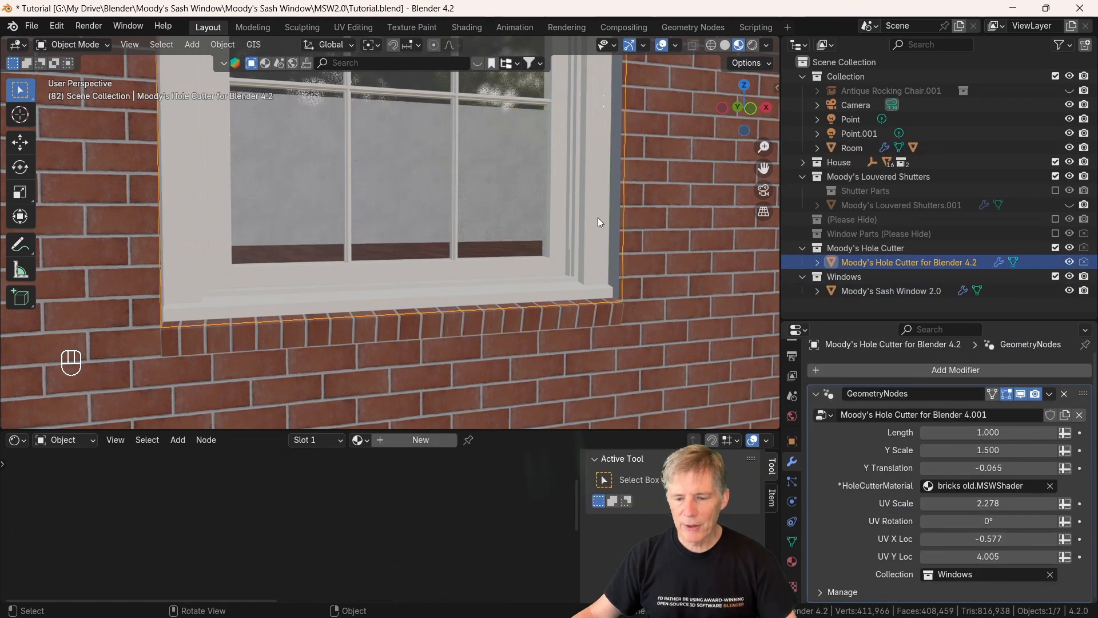
pyautogui.scroll(1, 598, 214)
pyautogui.scroll(-1, 600, 209)
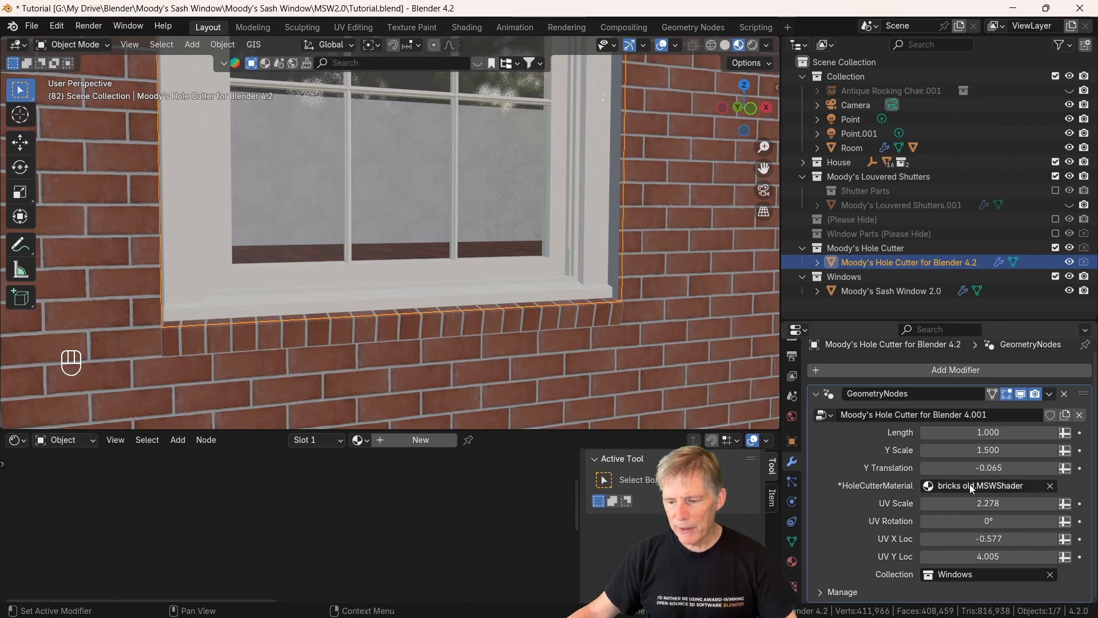
pyautogui.click(993, 486)
pyautogui.scroll(-15, 964, 433)
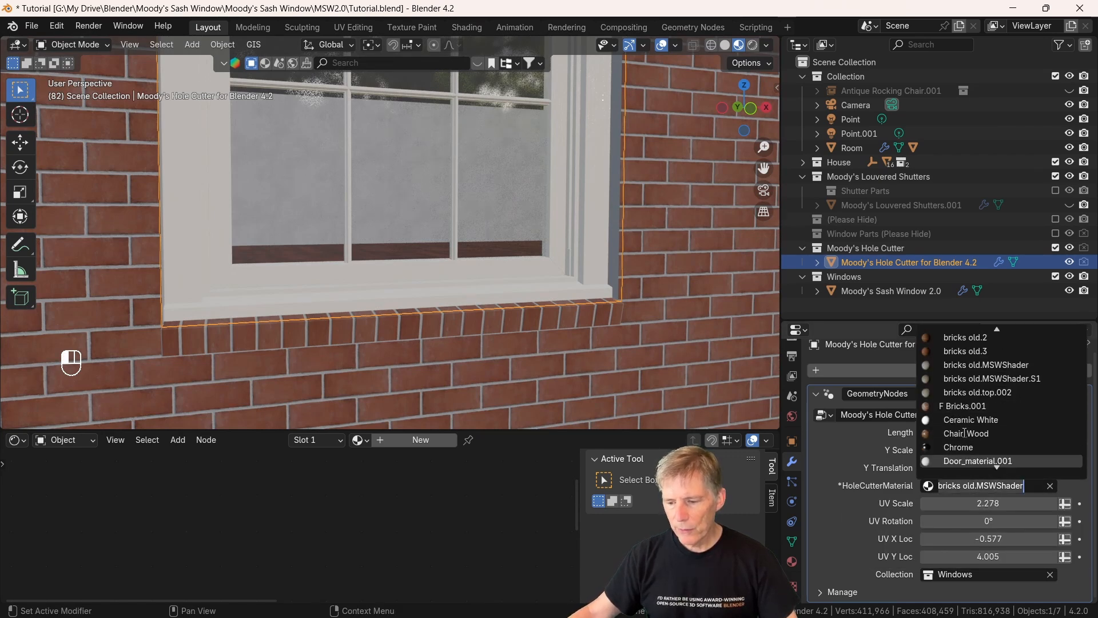
pyautogui.scroll(-2, 968, 427)
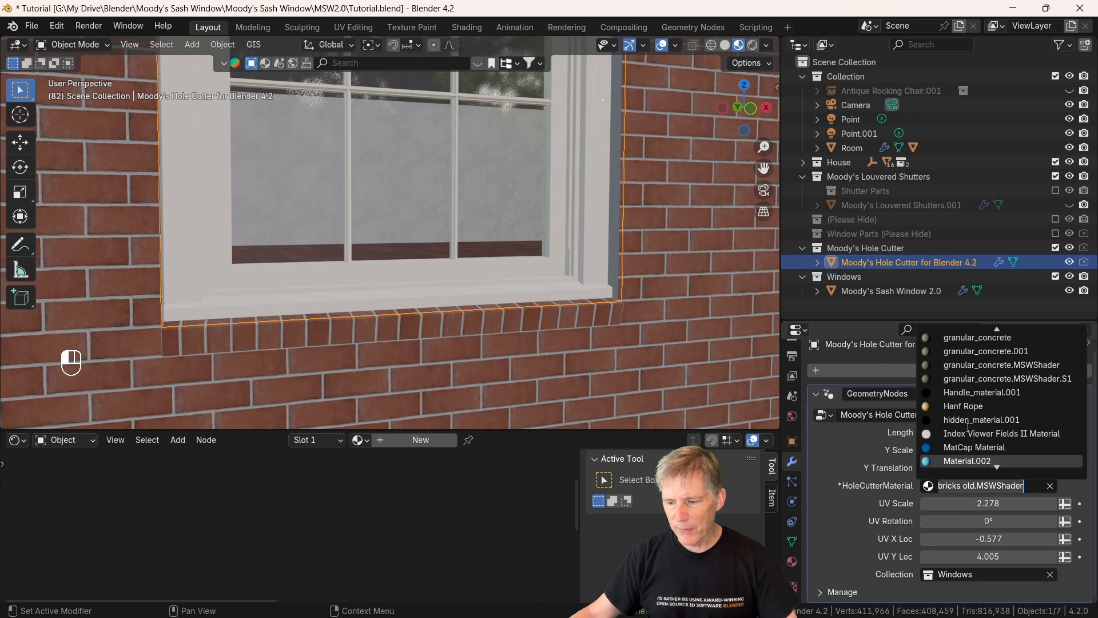
pyautogui.scroll(-7, 973, 428)
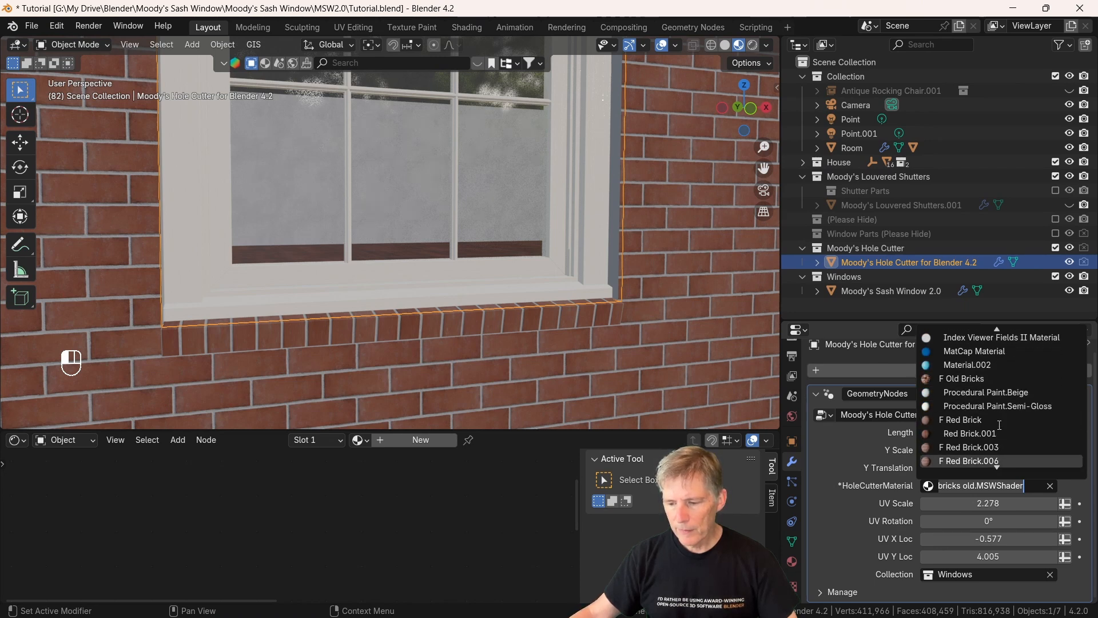
pyautogui.scroll(-5, 975, 433)
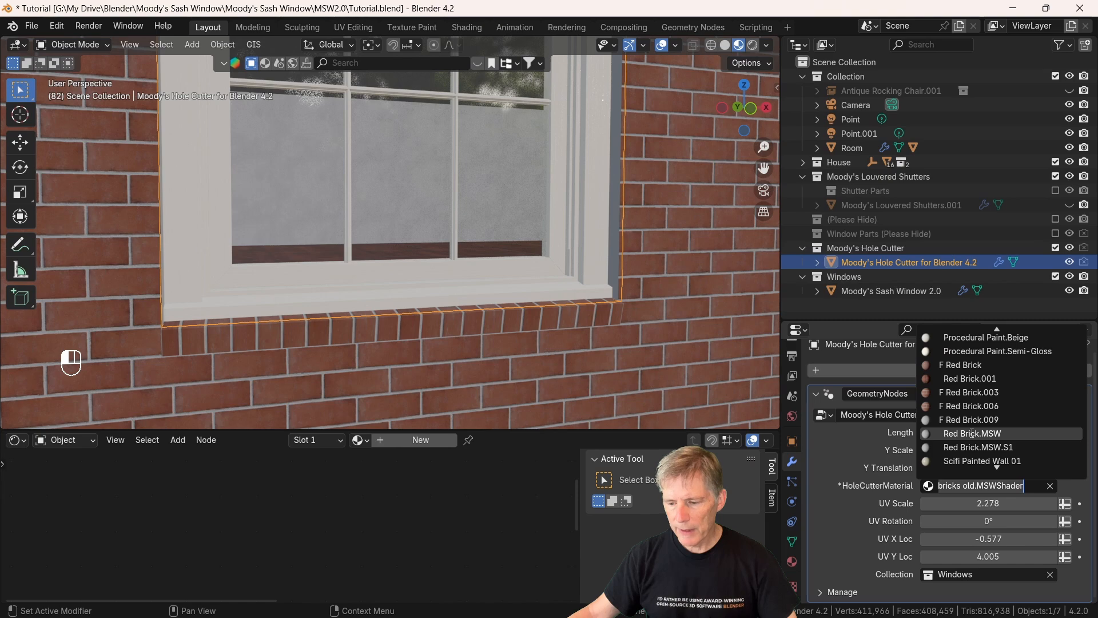
pyautogui.click(972, 432)
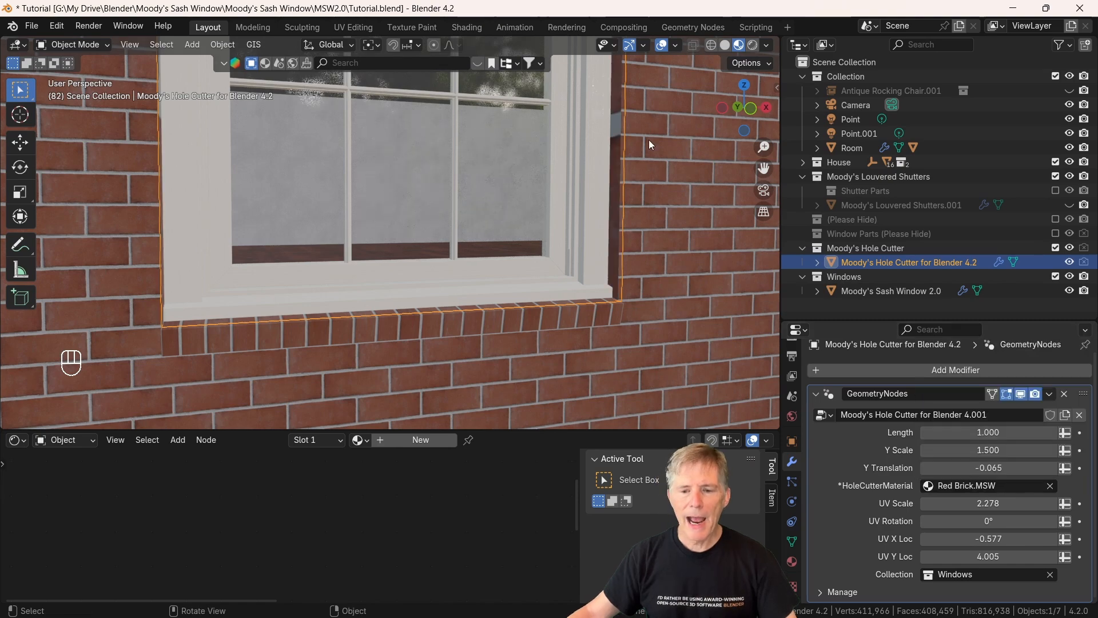
# Step: Split the 3D viewport into two side-by-side views, framing the window opening's upper corner in one and the window's lower side in the other
pyautogui.moveTo(627, 176); pyautogui.dragTo(579, 423, button='middle')
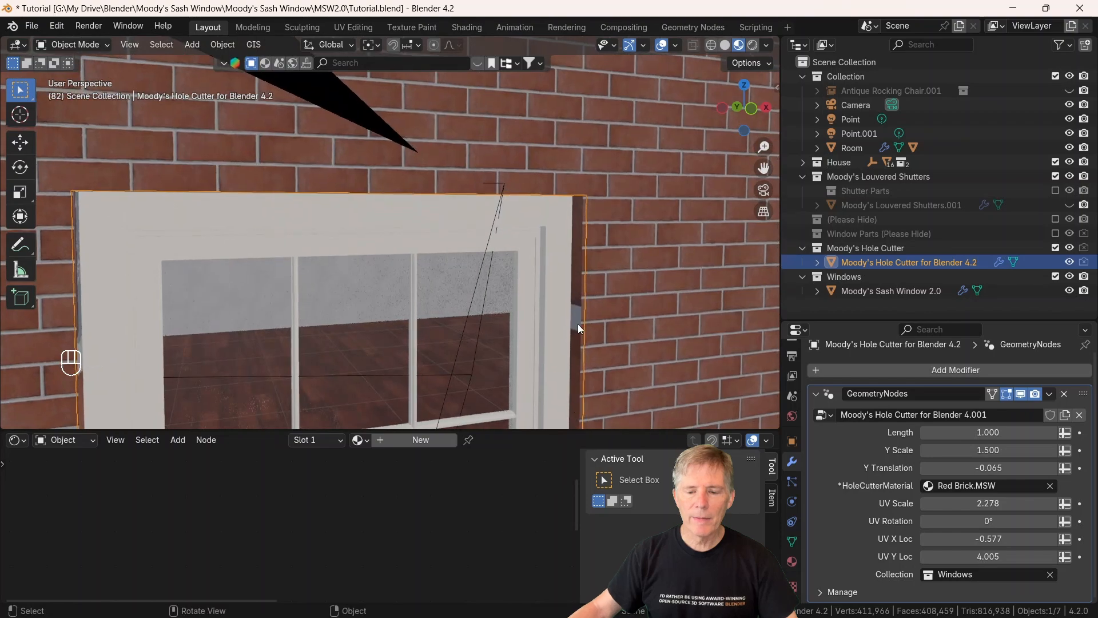
pyautogui.moveTo(603, 99)
pyautogui.mouseDown(button='middle')
pyautogui.moveTo(595, 58)
pyautogui.moveTo(595, 107)
pyautogui.mouseUp(button='middle')
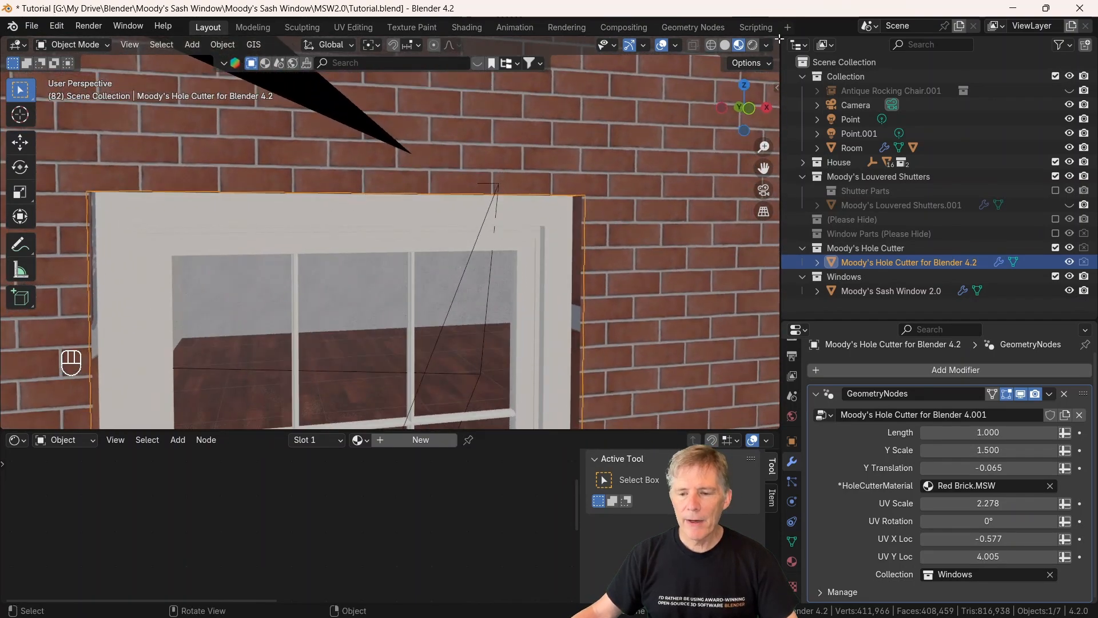
pyautogui.moveTo(760, 44); pyautogui.dragTo(503, 70)
pyautogui.scroll(3, 375, 218)
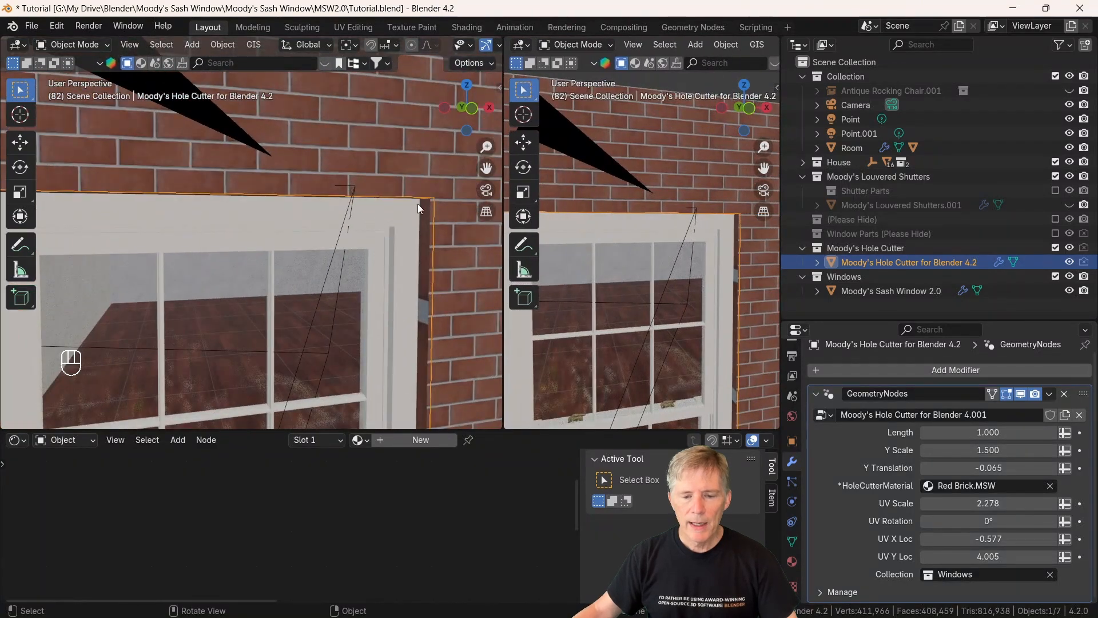
pyautogui.moveTo(417, 203); pyautogui.dragTo(442, 271, button='middle')
pyautogui.keyDown('shift'); pyautogui.moveTo(646, 249); pyautogui.dragTo(652, 103, button='middle'); pyautogui.keyUp('shift')
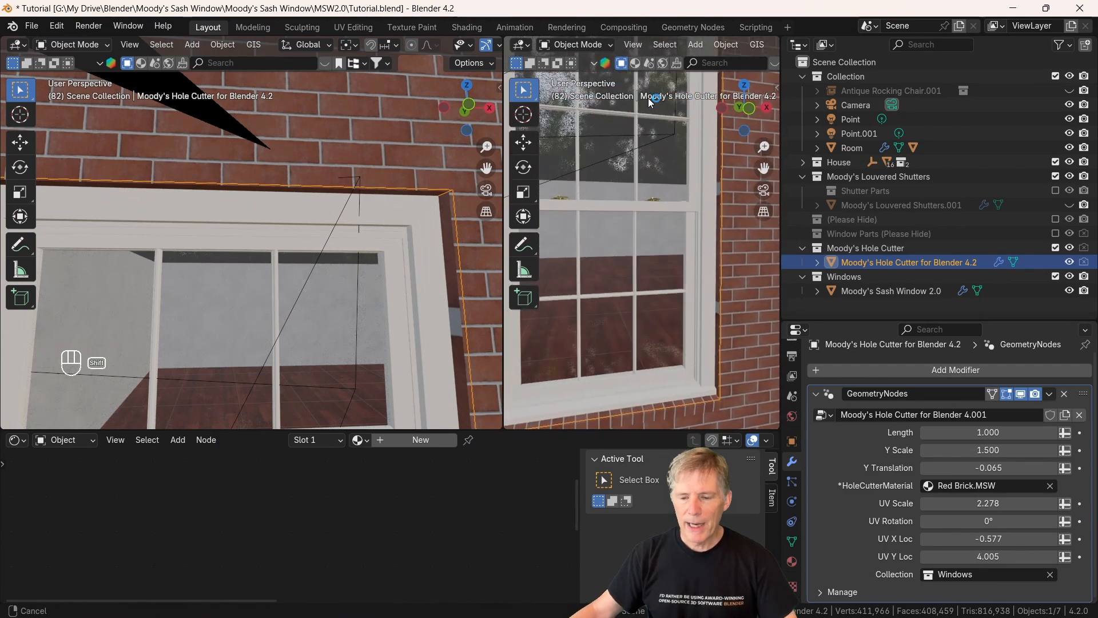
pyautogui.moveTo(384, 163); pyautogui.dragTo(392, 138, button='middle')
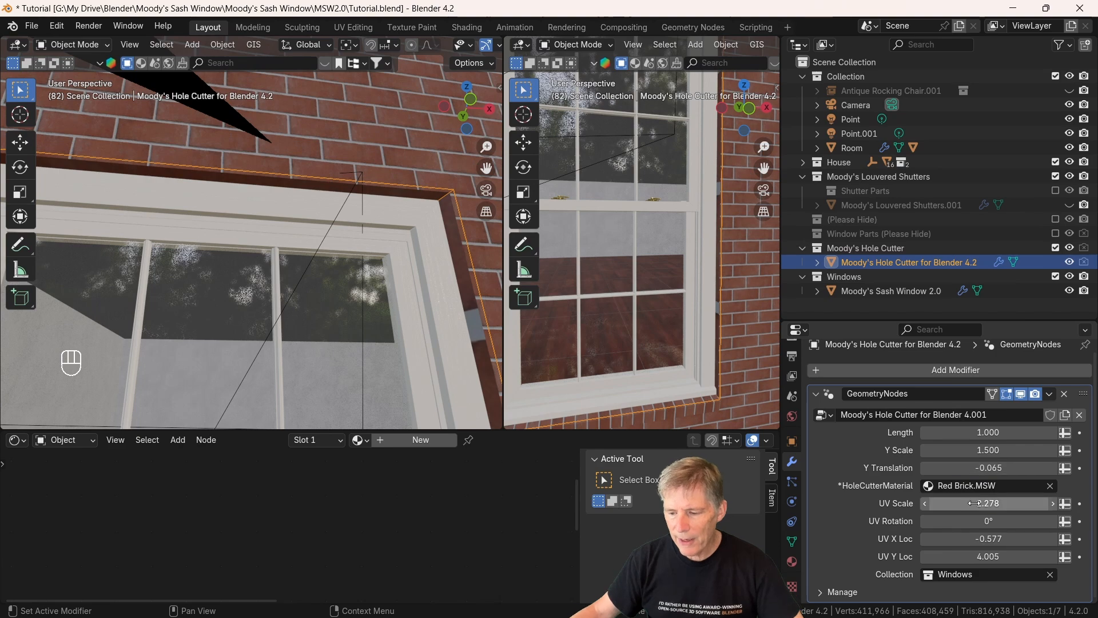
# Step: Set the hole cutter's UV Scale to 0.232 and UV Y Loc to 3.939 to align the side reveal's mortar lines with the wall
pyautogui.moveTo(974, 503); pyautogui.dragTo(930, 502)
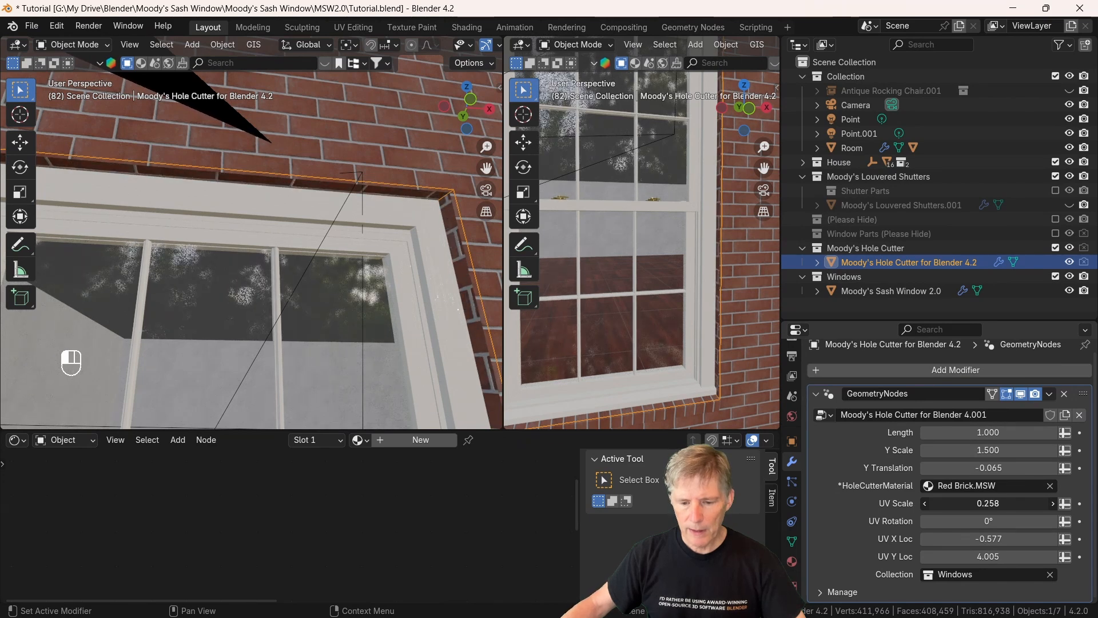
pyautogui.moveTo(1002, 504); pyautogui.dragTo(1000, 504)
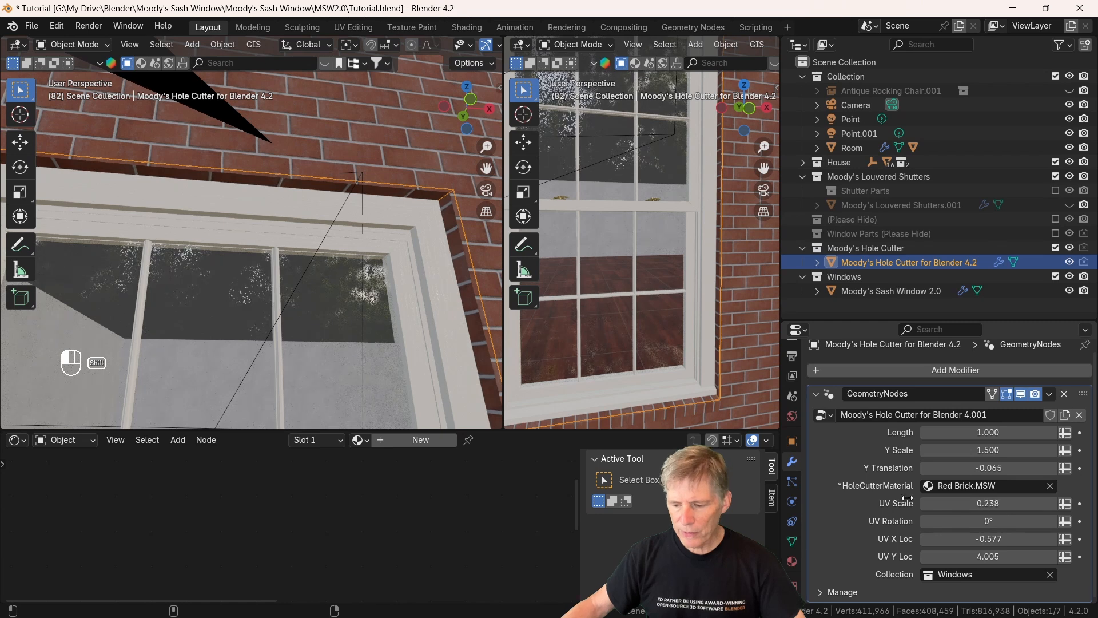
pyautogui.moveTo(994, 556); pyautogui.dragTo(993, 556)
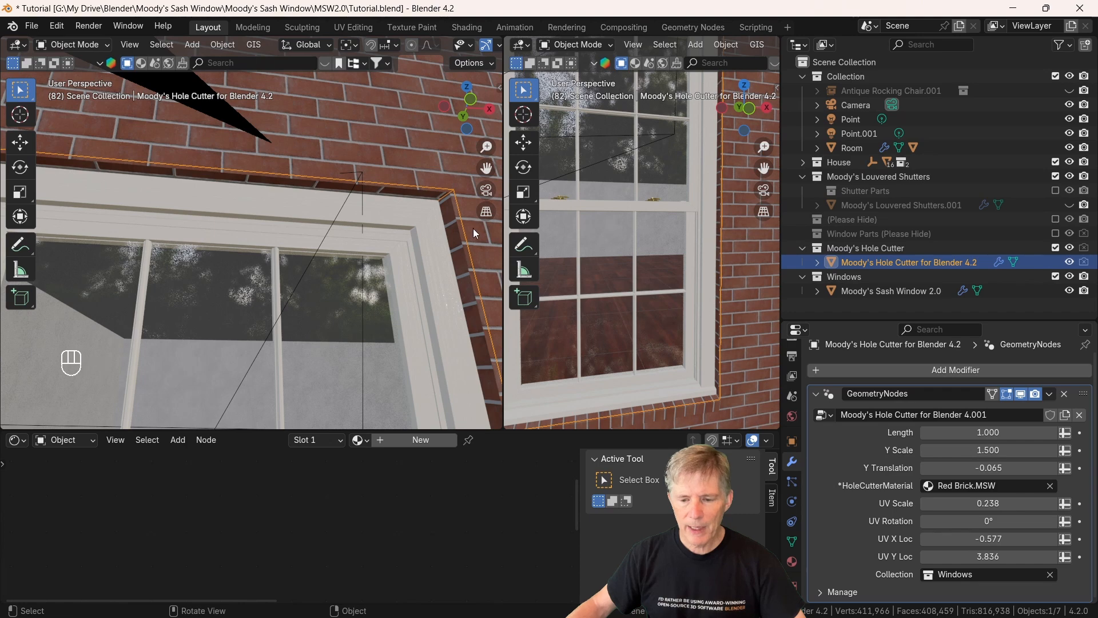
pyautogui.moveTo(472, 228); pyautogui.dragTo(422, 232, button='middle')
pyautogui.scroll(3, 428, 241)
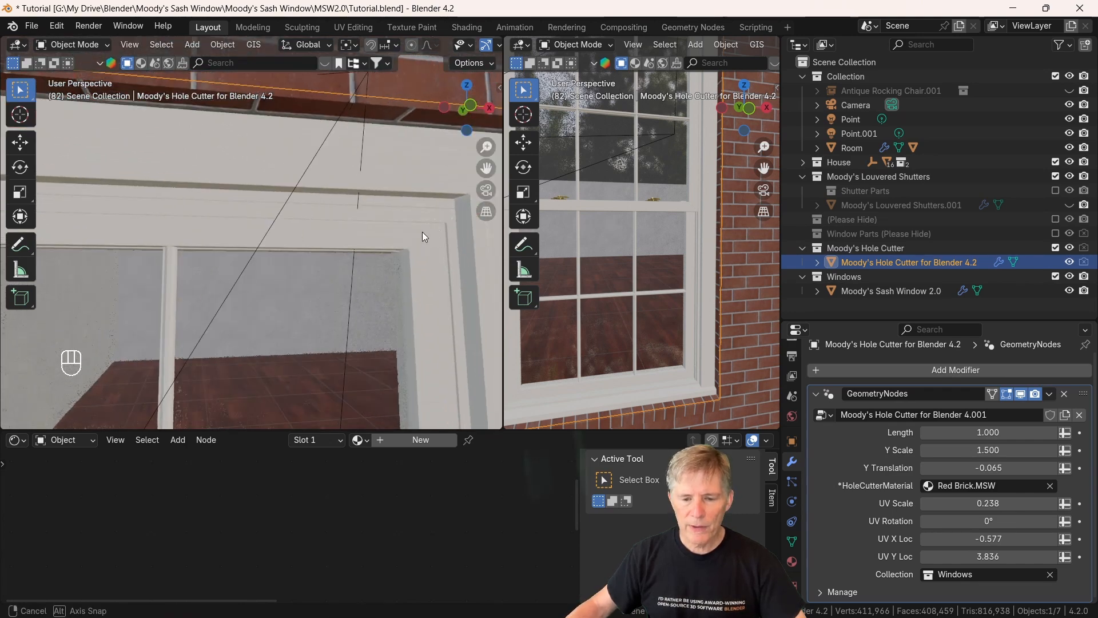
pyautogui.keyDown('shift'); pyautogui.moveTo(988, 503); pyautogui.dragTo(974, 503); pyautogui.keyUp('shift')
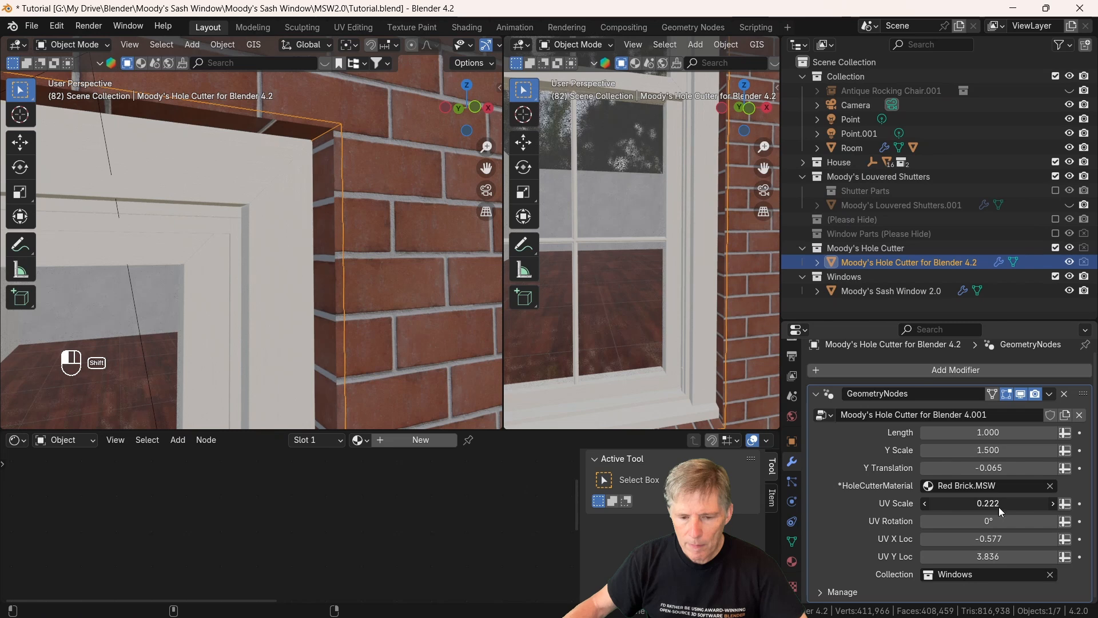
pyautogui.keyDown('shift'); pyautogui.moveTo(988, 556); pyautogui.dragTo(997, 556); pyautogui.keyUp('shift')
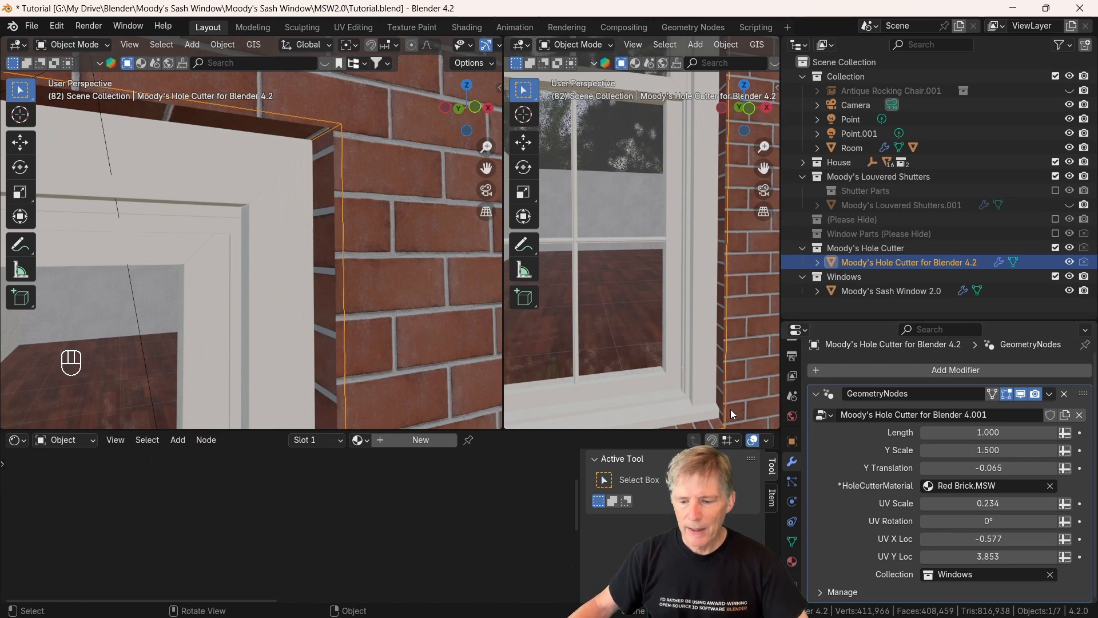
pyautogui.keyDown('shift'); pyautogui.moveTo(983, 557); pyautogui.dragTo(1002, 556); pyautogui.keyUp('shift')
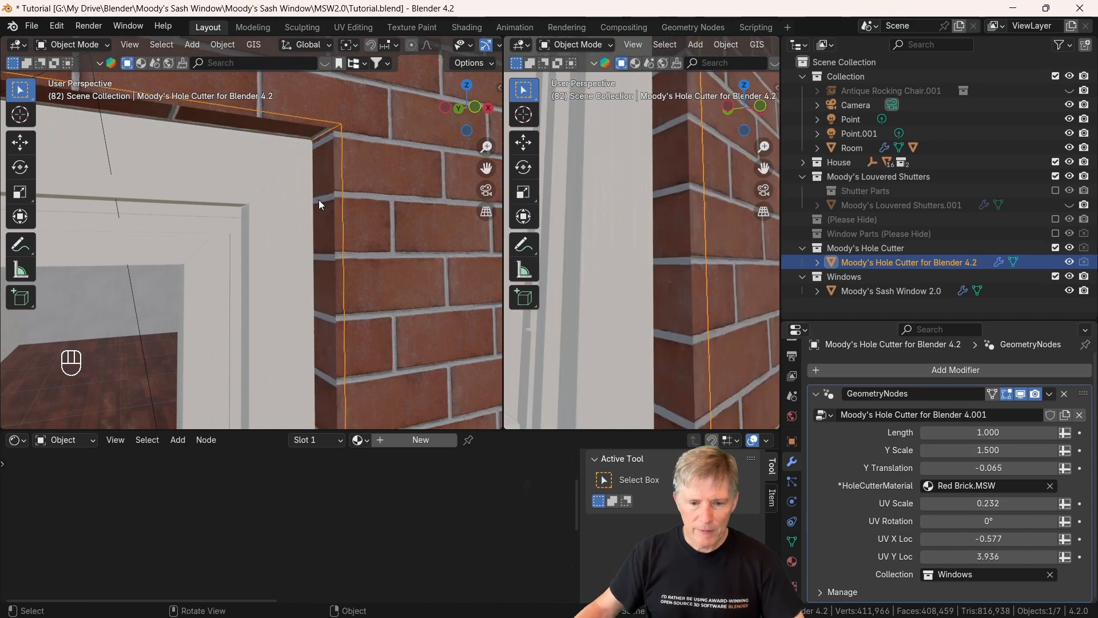
# Step: Set the hole cutter's UV X Loc to -0.863 to line up the bricks above the window
pyautogui.moveTo(321, 204); pyautogui.dragTo(210, 171, button='middle')
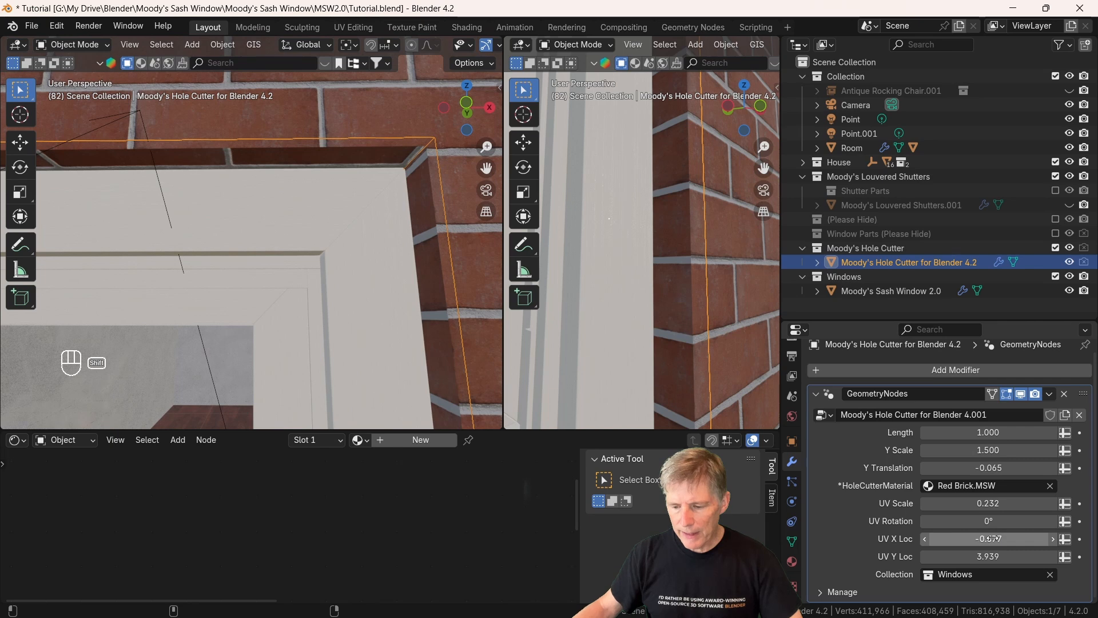
pyautogui.keyDown('shift'); pyautogui.moveTo(992, 538); pyautogui.dragTo(969, 538); pyautogui.keyUp('shift')
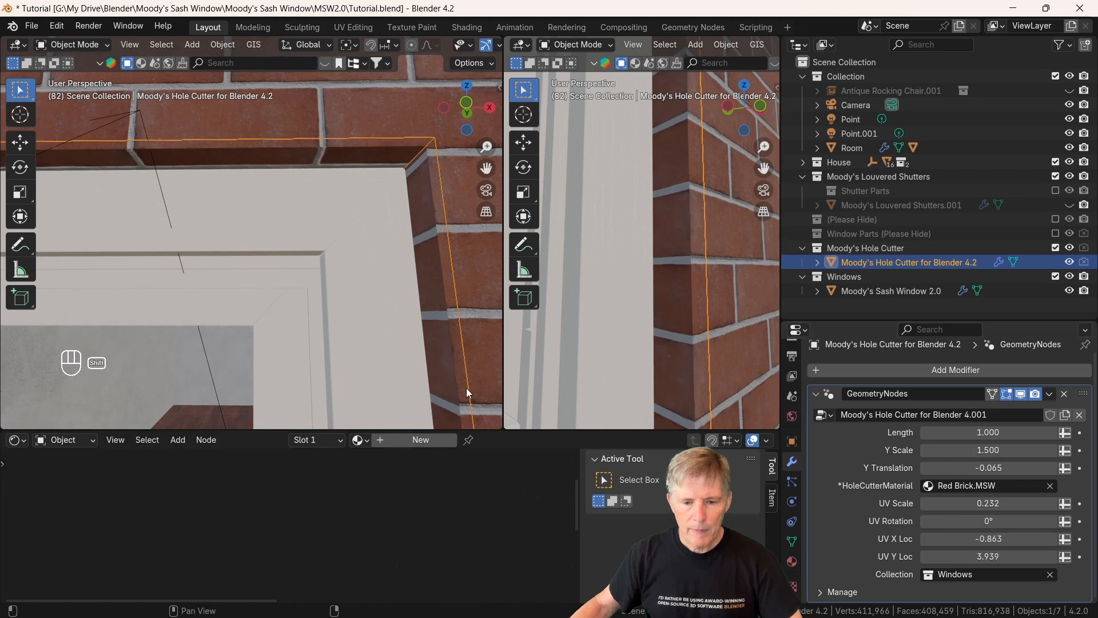
pyautogui.keyDown('shift'); pyautogui.moveTo(423, 297); pyautogui.dragTo(464, 242, button='middle'); pyautogui.keyUp('shift')
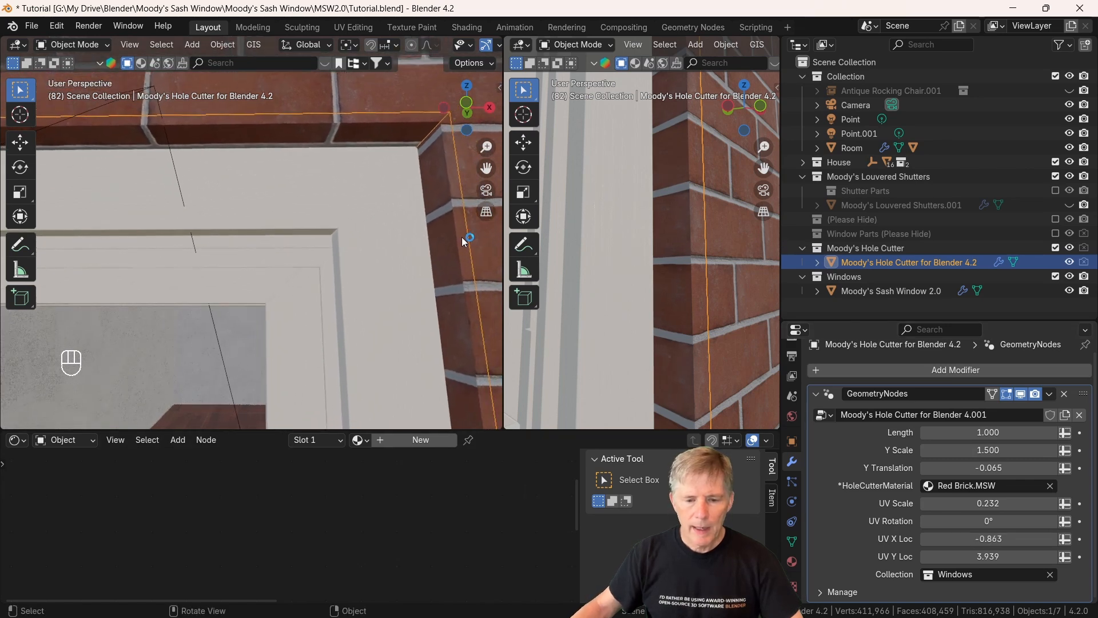
# Step: Set the hole cutter's Y Translation to -0.077
pyautogui.moveTo(424, 166); pyautogui.dragTo(448, 159, button='middle')
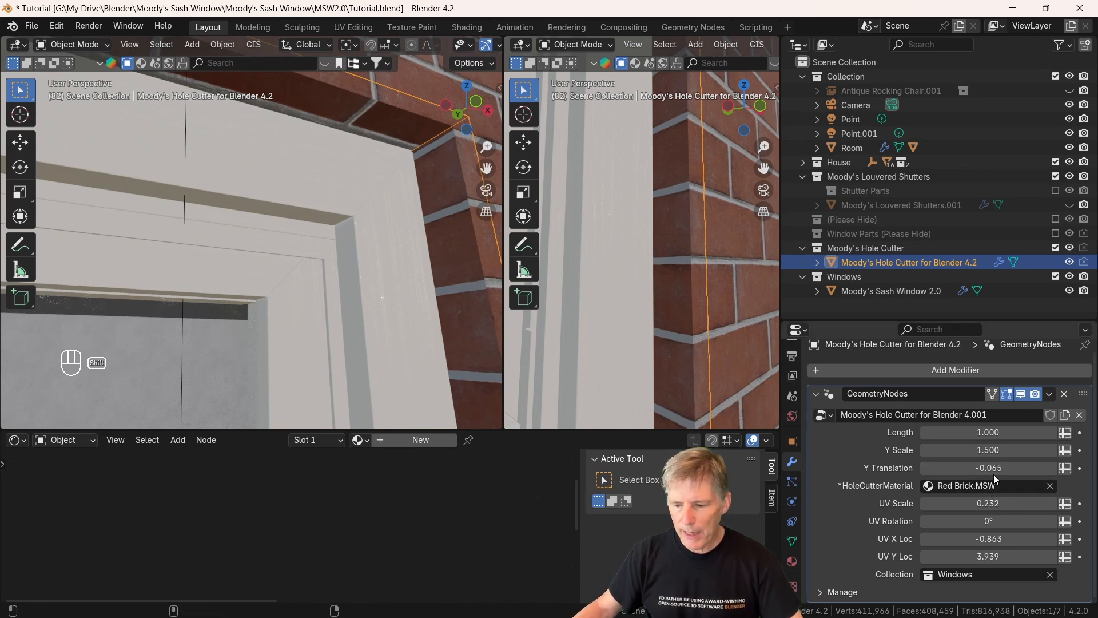
pyautogui.keyDown('shift'); pyautogui.moveTo(988, 468); pyautogui.dragTo(963, 467); pyautogui.keyUp('shift')
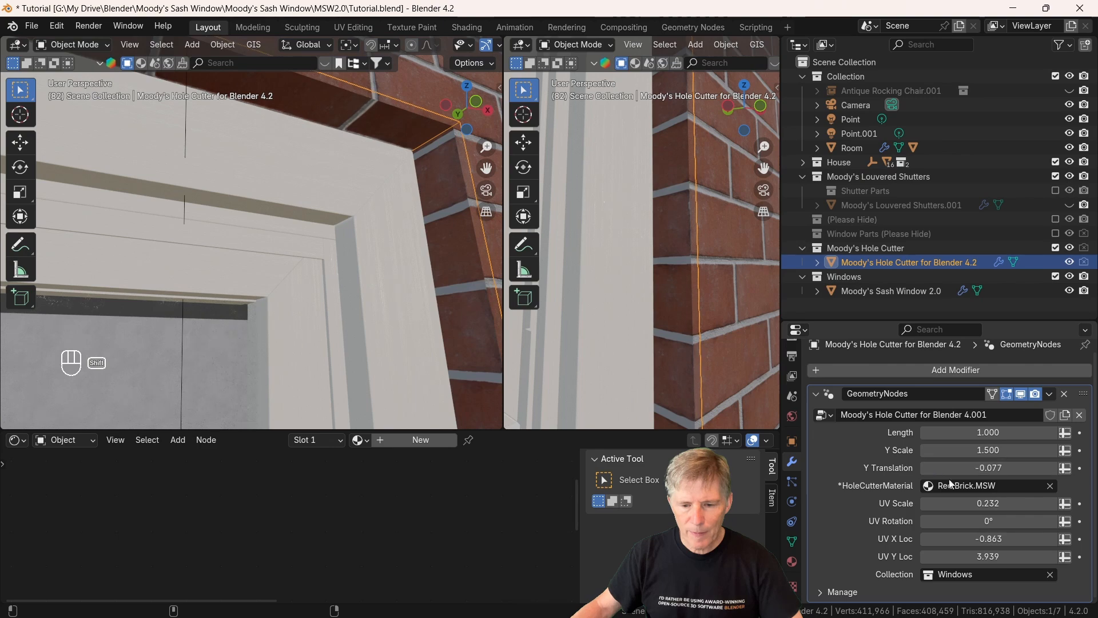
pyautogui.moveTo(469, 298); pyautogui.dragTo(372, 200, button='middle')
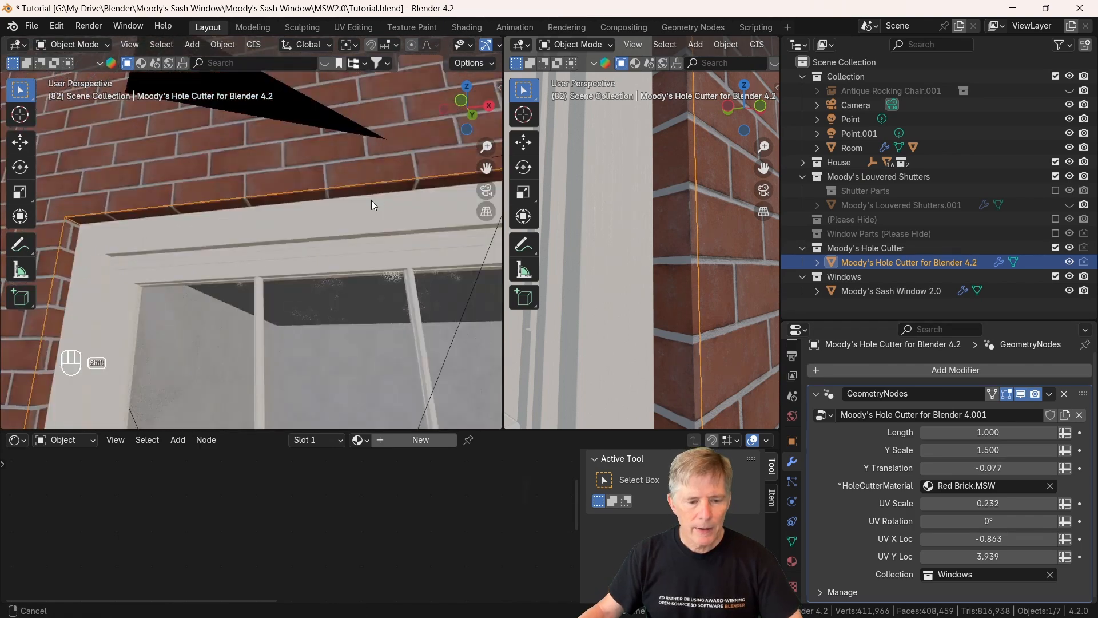
# Step: Set the hole cutter's Y Translation to -0.006 to shift its edge relative to the brick wall
pyautogui.moveTo(64, 235); pyautogui.dragTo(156, 221, button='middle')
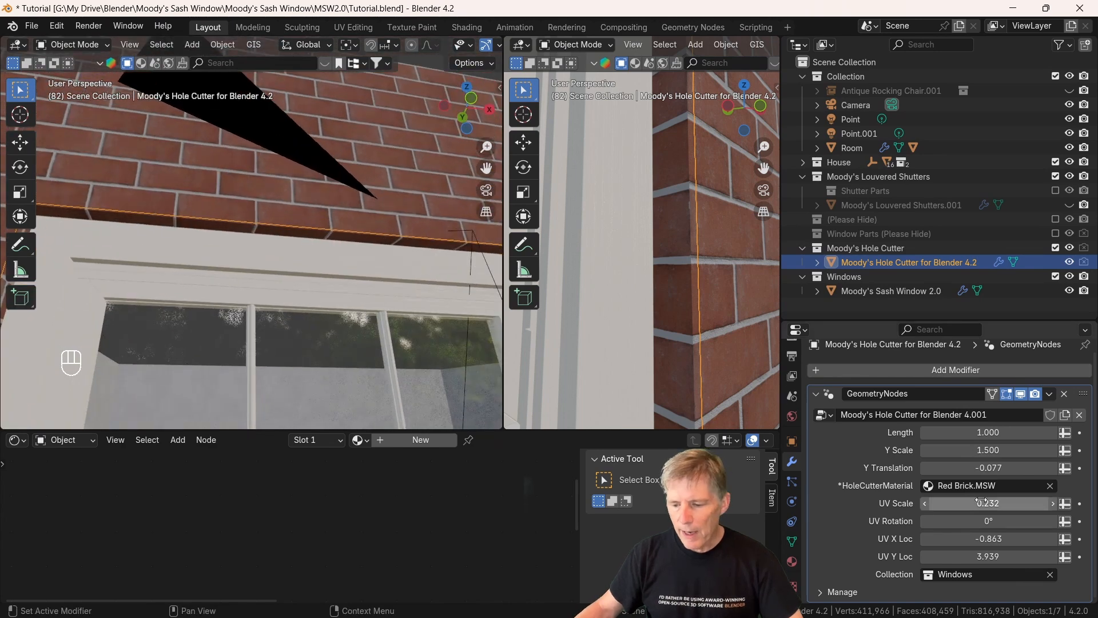
pyautogui.keyDown('shift'); pyautogui.moveTo(978, 467); pyautogui.dragTo(1047, 467); pyautogui.keyUp('shift')
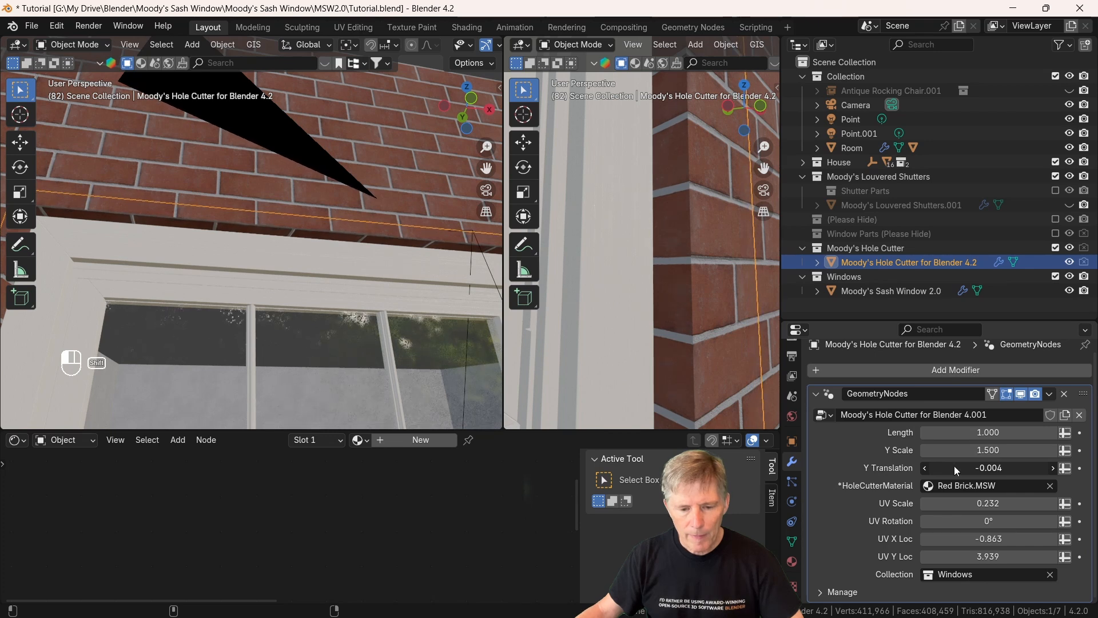
pyautogui.keyDown('shift'); pyautogui.moveTo(954, 467); pyautogui.dragTo(952, 467); pyautogui.keyUp('shift')
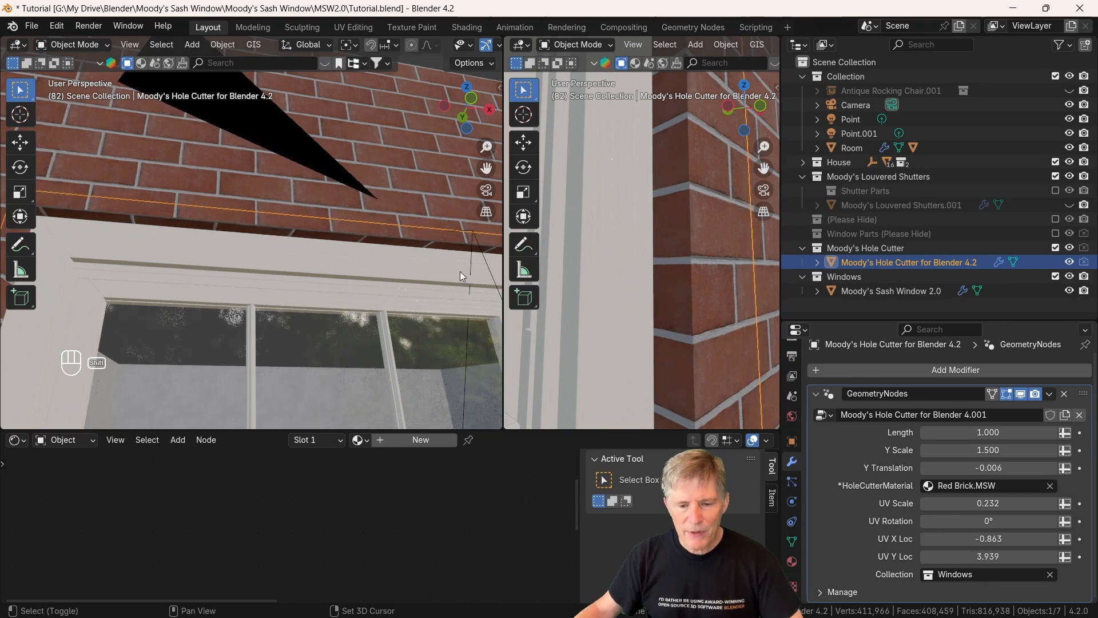
# Step: Set the hole cutter's UV X Loc to -1.152 so the top reveal's mortar joints meet the wall's
pyautogui.keyDown('shift'); pyautogui.moveTo(321, 270); pyautogui.dragTo(234, 269, button='middle'); pyautogui.keyUp('shift')
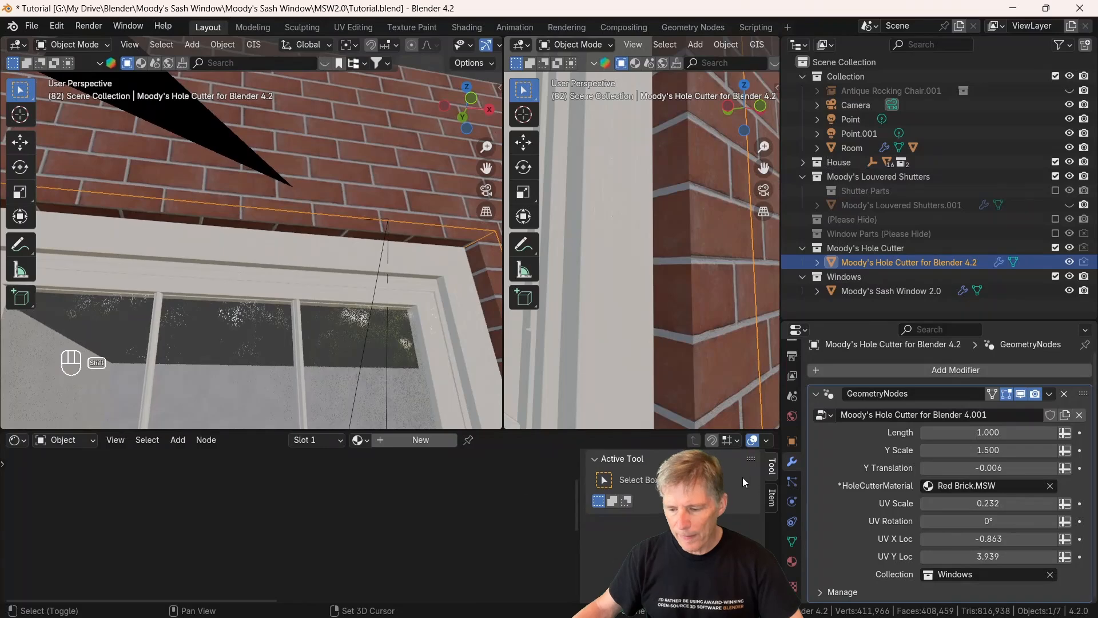
pyautogui.keyDown('shift'); pyautogui.moveTo(995, 538); pyautogui.dragTo(972, 538); pyautogui.keyUp('shift')
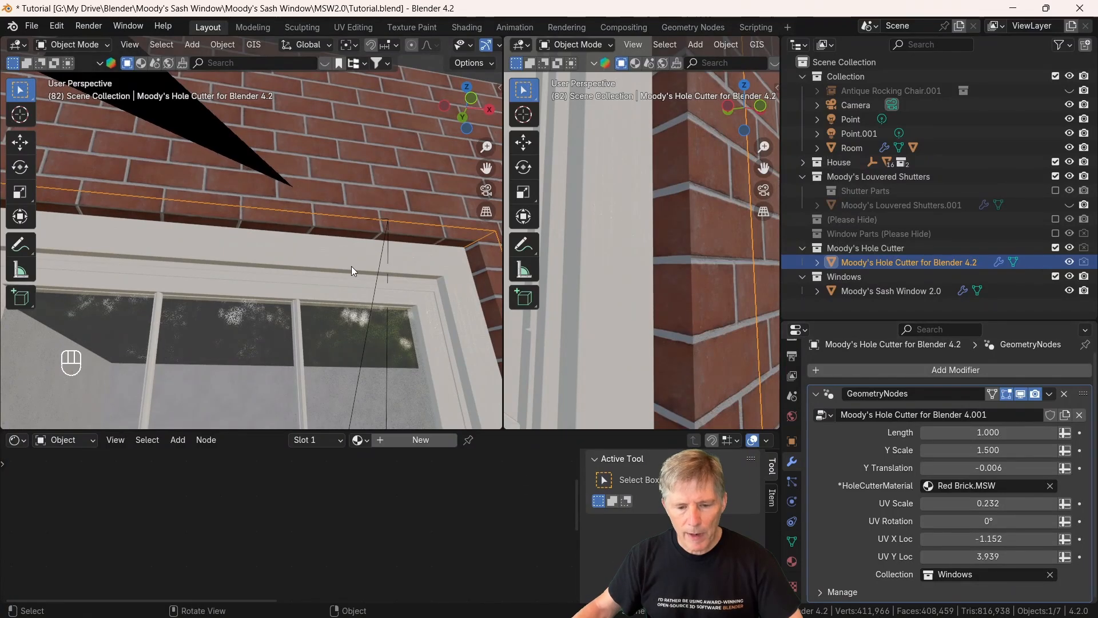
pyautogui.moveTo(351, 266); pyautogui.dragTo(352, 334, button='middle')
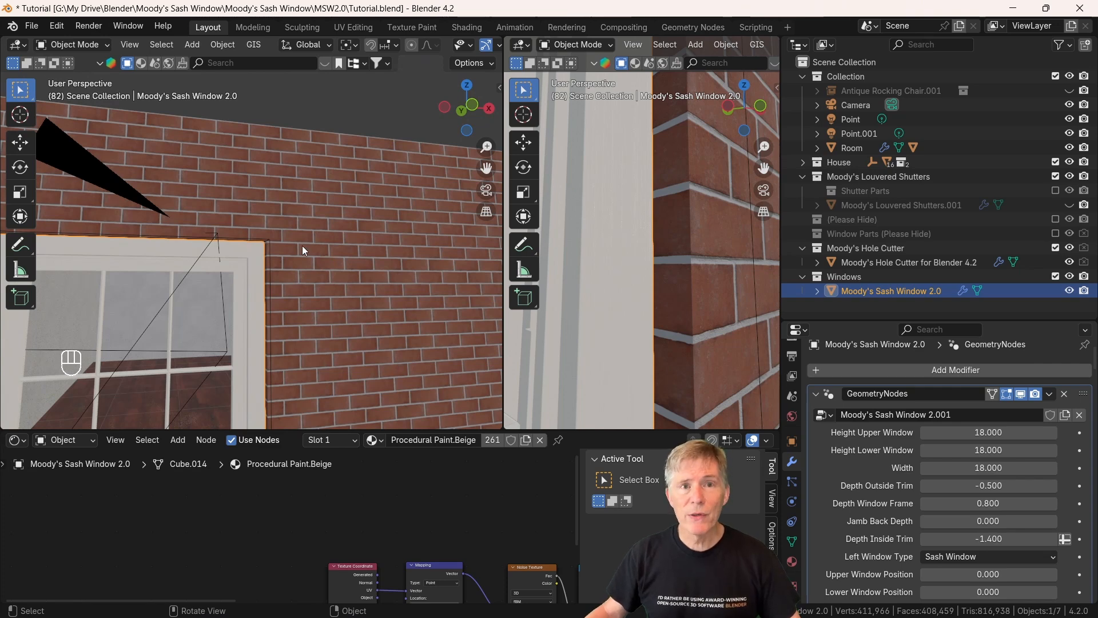
# Step: Duplicate the sash window about 1.13 m along the X axis and nudge the copy about -0.003 m along X
pyautogui.moveTo(357, 265); pyautogui.dragTo(269, 235, button='middle')
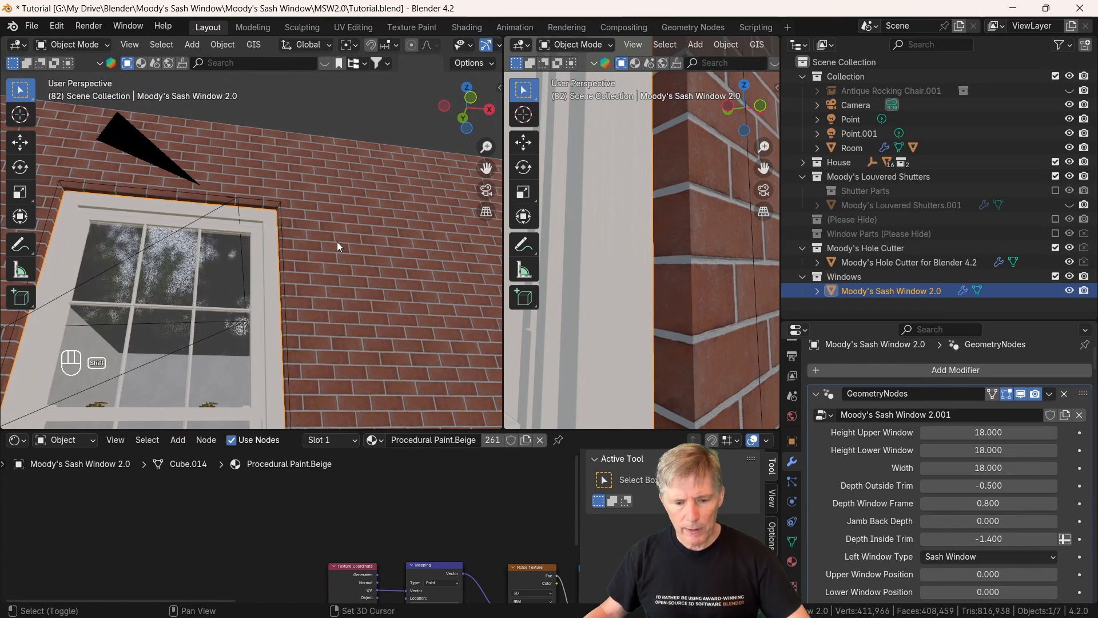
pyautogui.hotkey('shift', 'd')
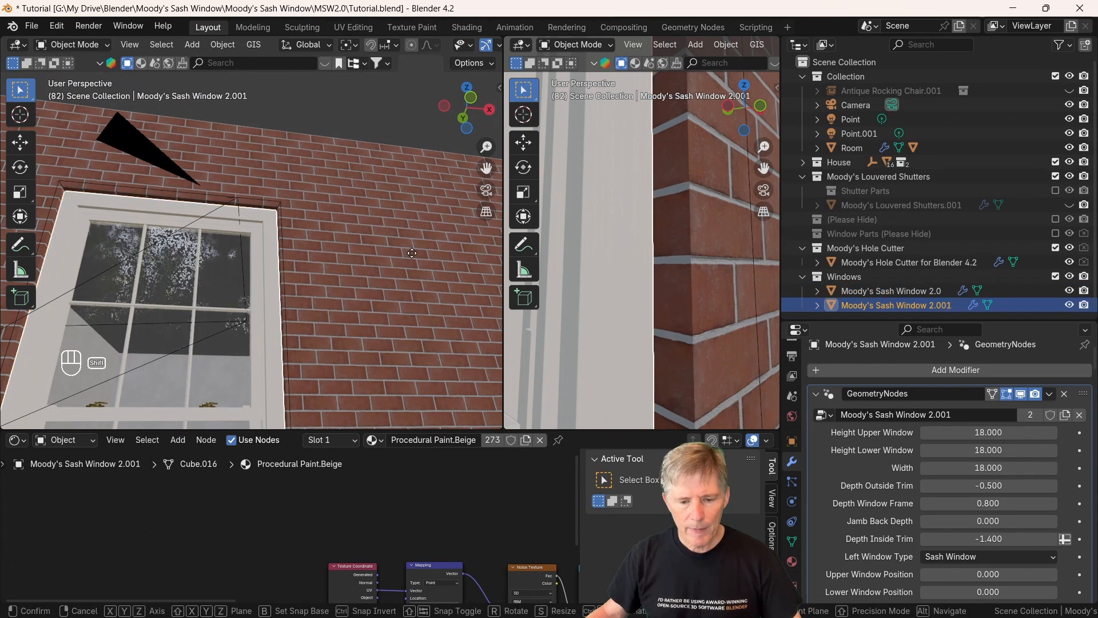
pyautogui.press('x')
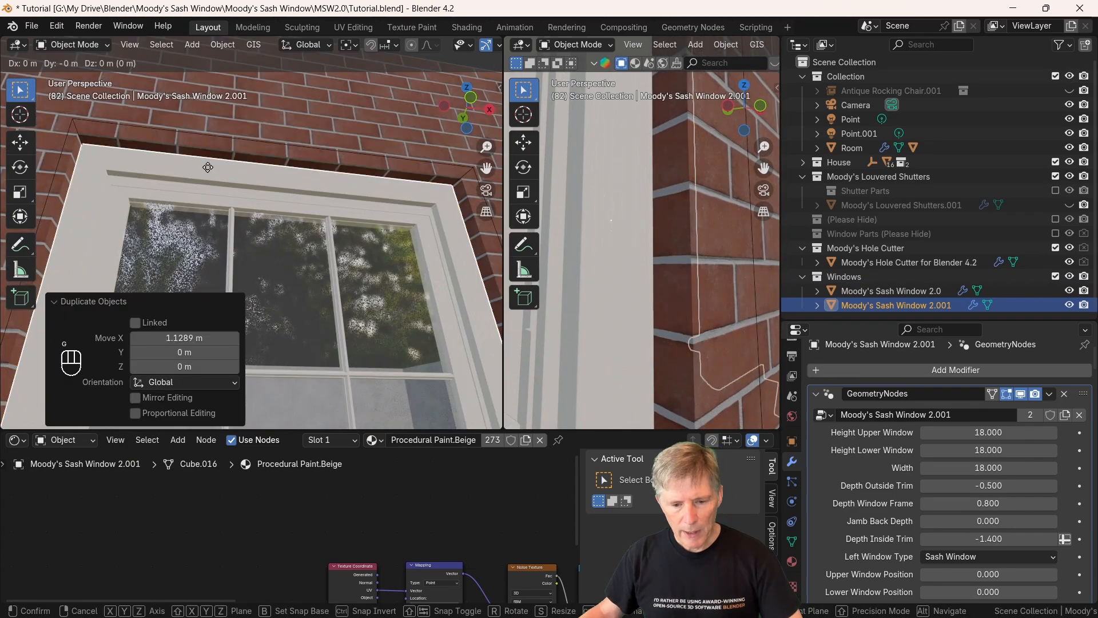
pyautogui.press('g')
pyautogui.press('x')
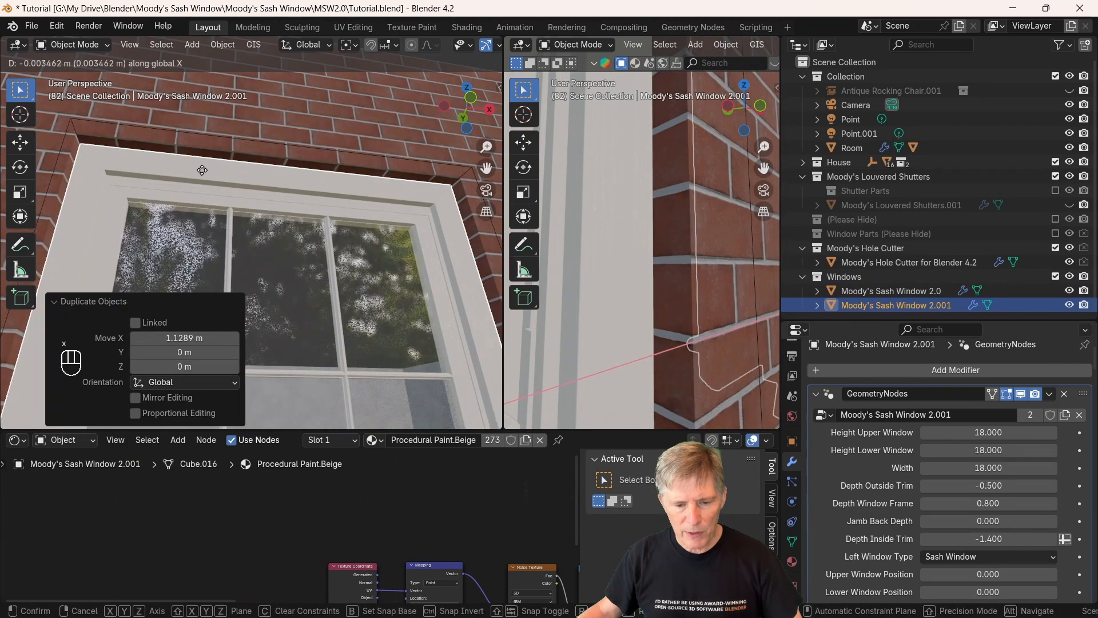
pyautogui.click(216, 171)
pyautogui.scroll(-5, 224, 170)
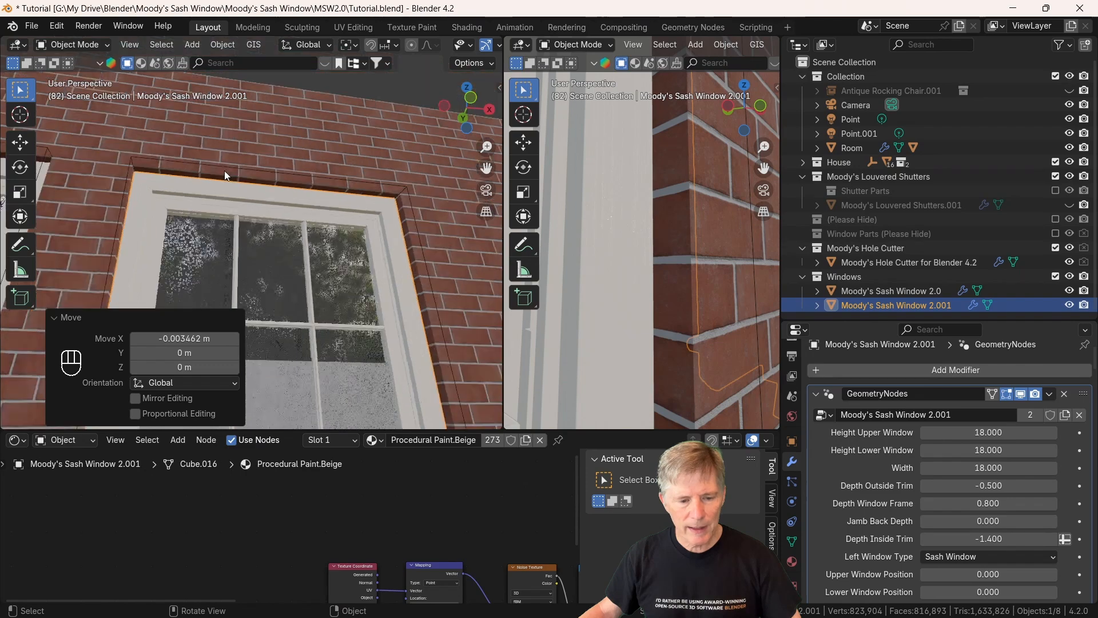
# Step: Duplicate the second sash window about 2.58 m farther along the wall on the X axis
pyautogui.moveTo(196, 184); pyautogui.dragTo(243, 229, button='middle')
pyautogui.scroll(-2, 248, 232)
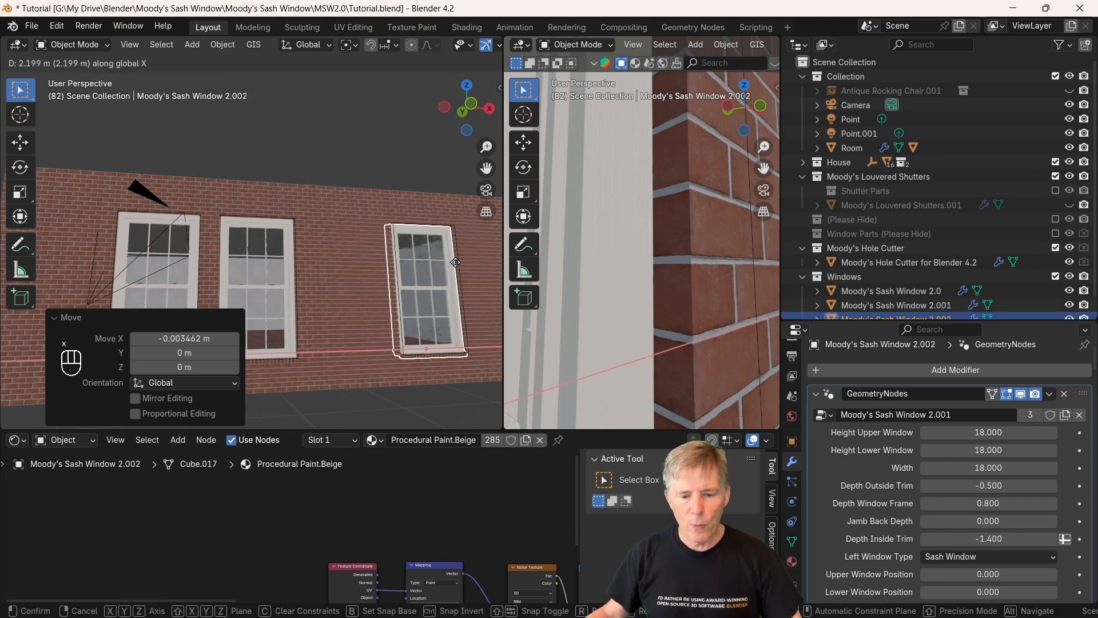
pyautogui.click(479, 267)
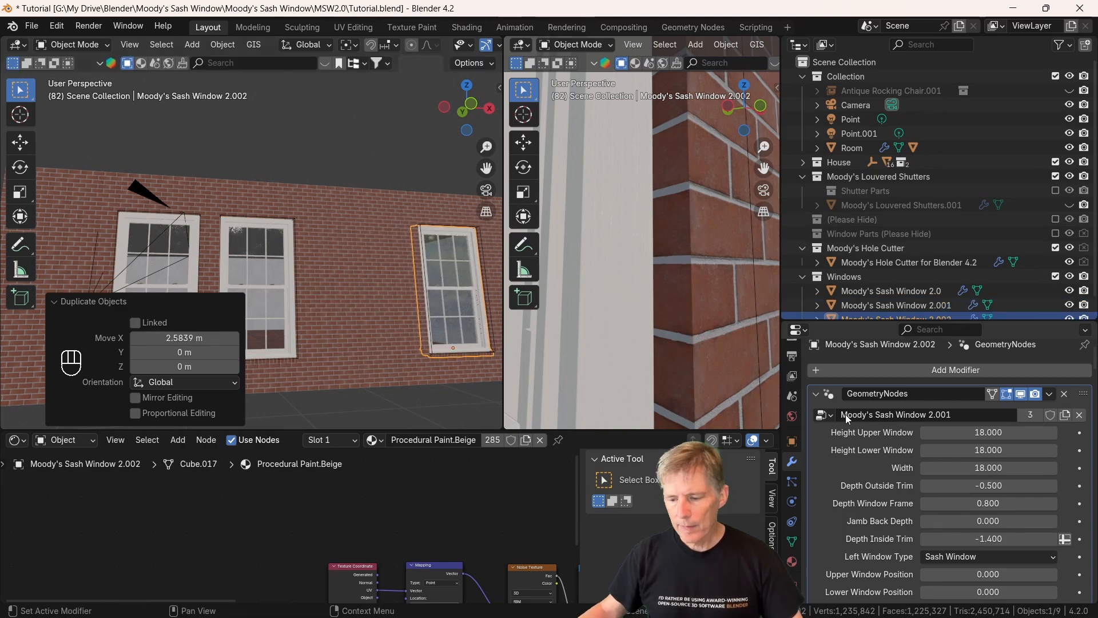
# Step: Enable the Right Window and Middle Window options on the third sash window to make it a triple unit
pyautogui.scroll(-1, 311, 396)
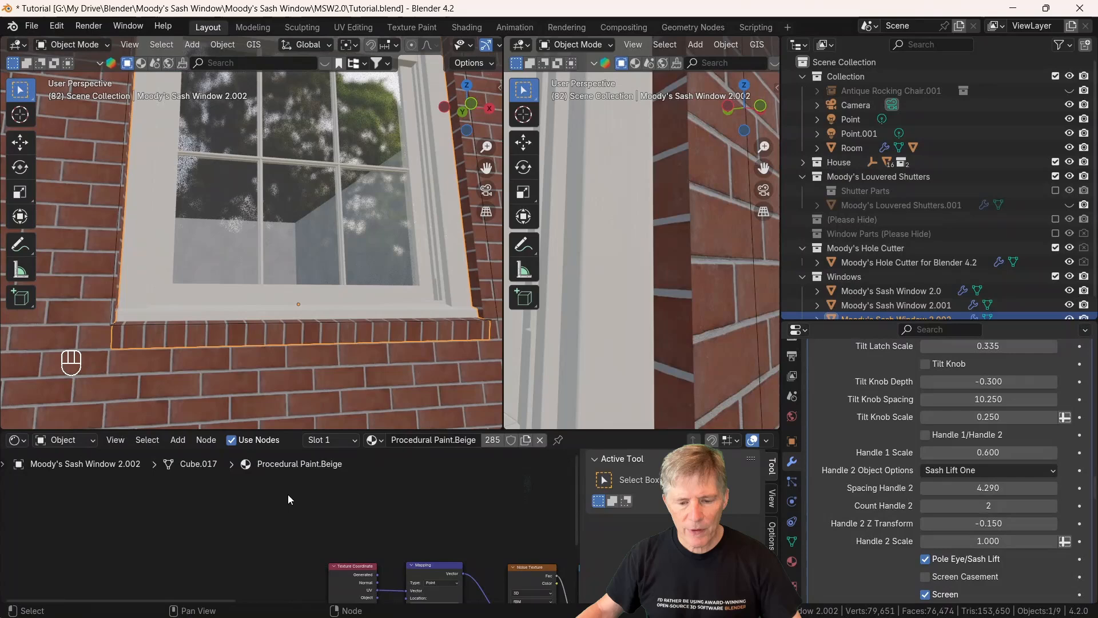
pyautogui.scroll(-2, 239, 262)
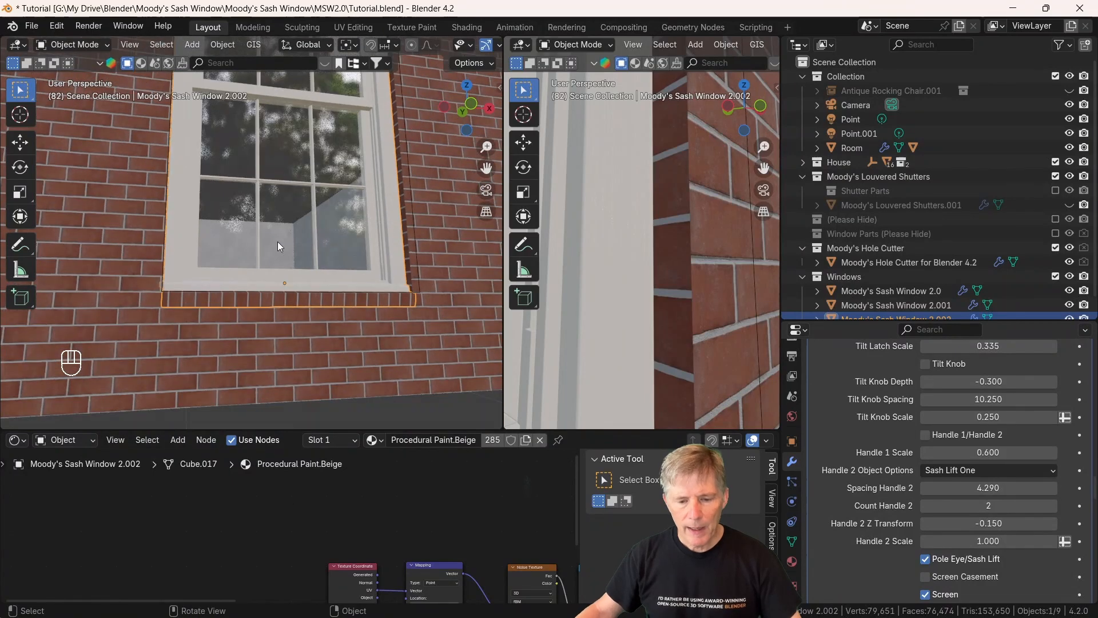
pyautogui.scroll(15, 914, 468)
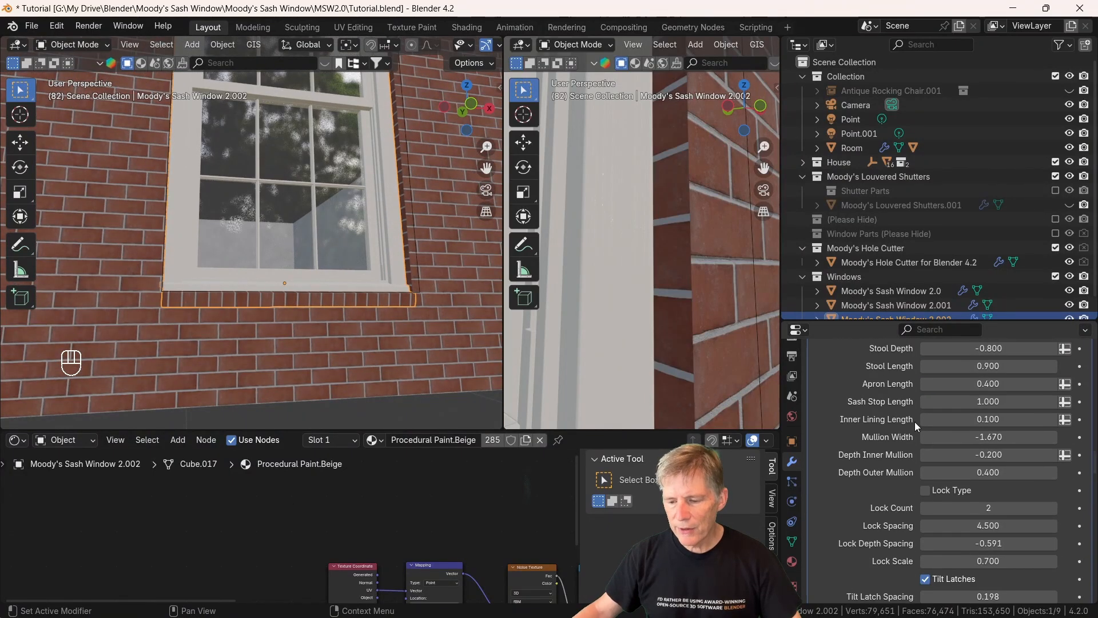
pyautogui.scroll(-12, 915, 420)
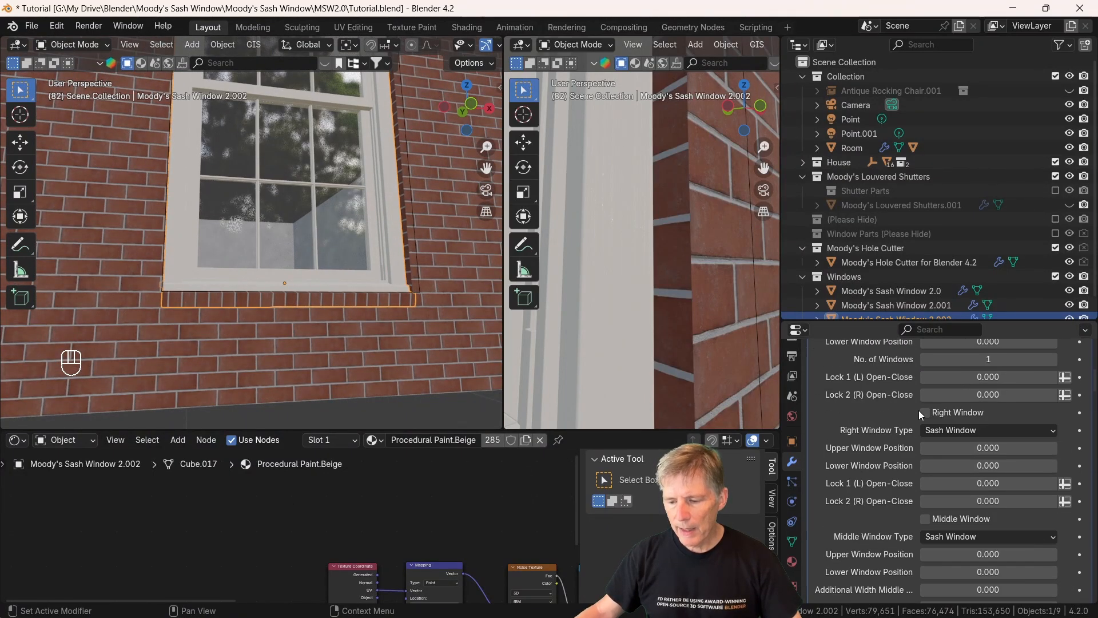
pyautogui.click(925, 412)
pyautogui.click(925, 518)
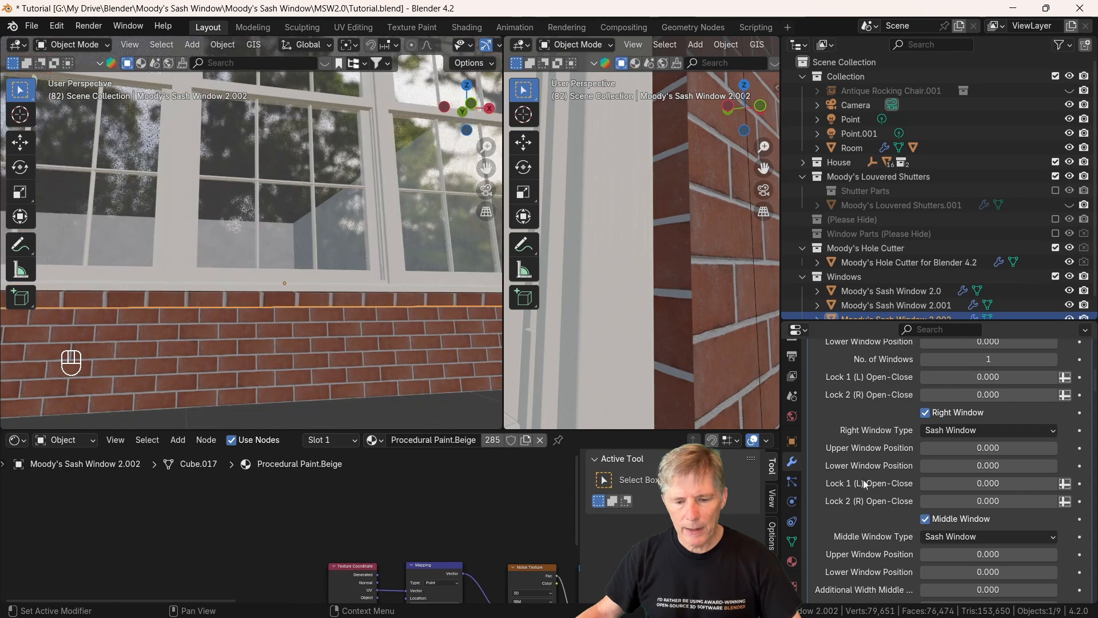
# Step: Try a UV Y Loc of 3.819 on the hole cutter to adjust the reveal bricks around the windows
pyautogui.scroll(-3, 332, 224)
pyautogui.moveTo(348, 227); pyautogui.dragTo(273, 171, button='middle')
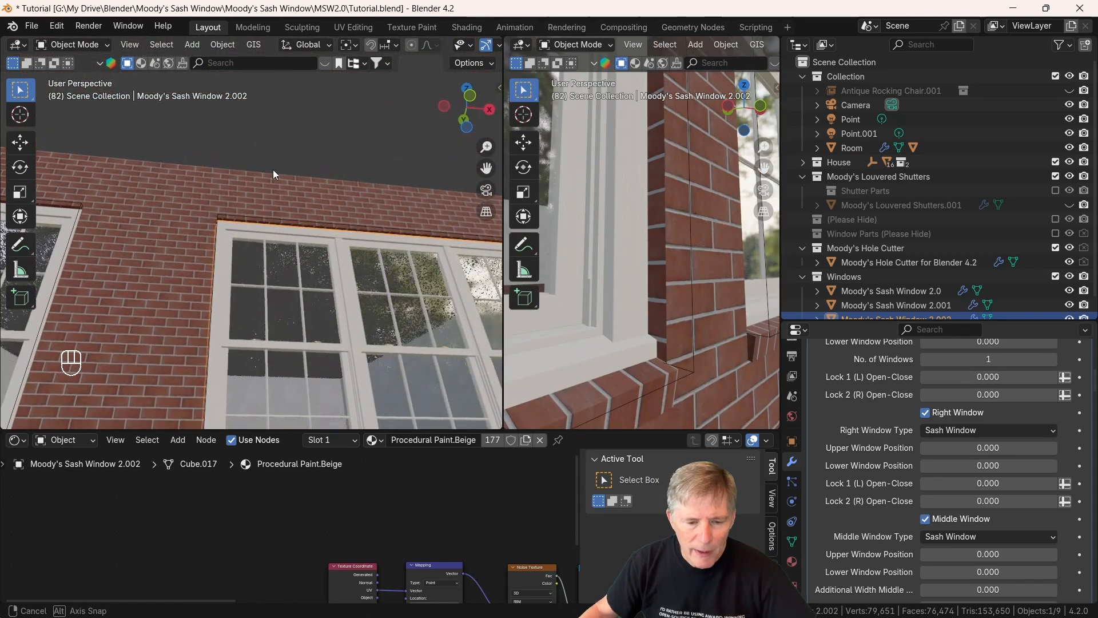
pyautogui.moveTo(194, 187); pyautogui.dragTo(221, 232, button='middle')
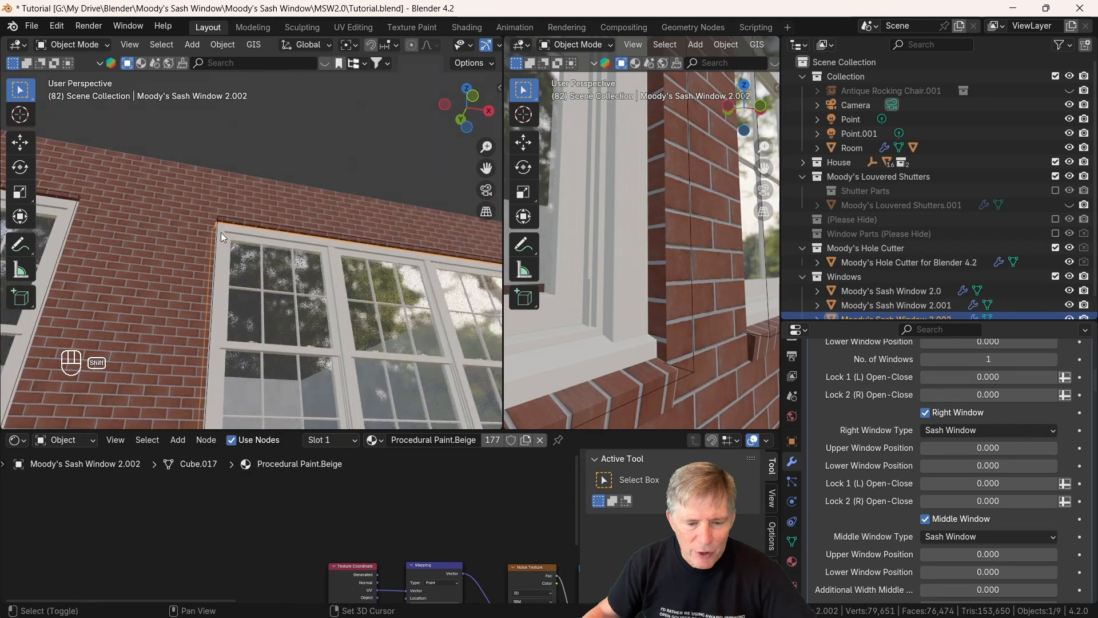
pyautogui.click(228, 228)
pyautogui.keyDown('shift'); pyautogui.moveTo(151, 238); pyautogui.dragTo(81, 180, button='middle'); pyautogui.keyUp('shift')
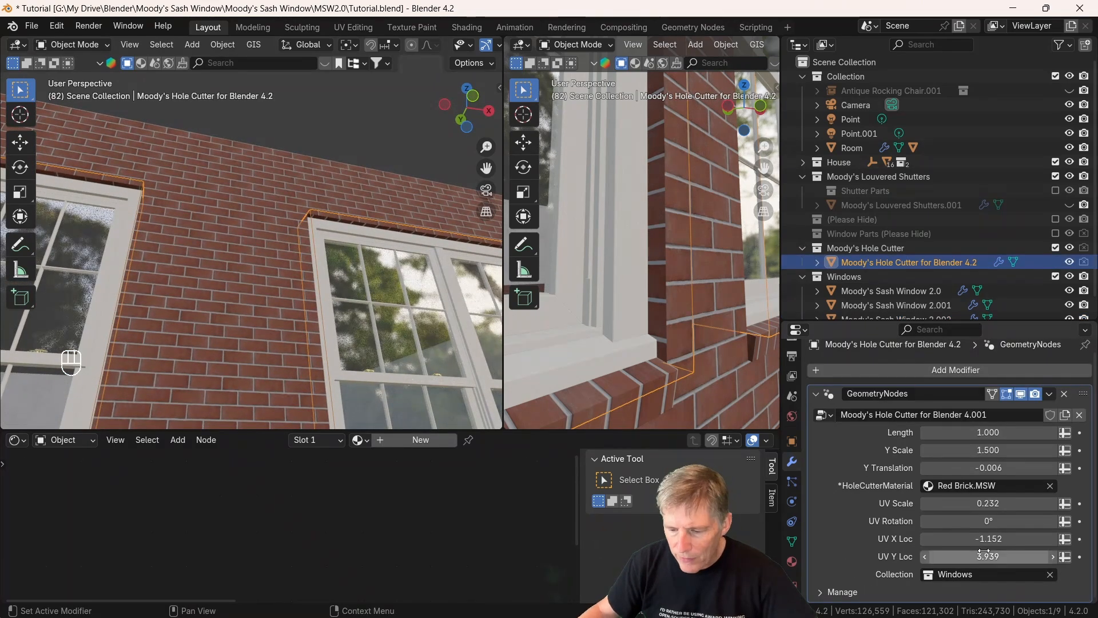
pyautogui.moveTo(992, 554); pyautogui.dragTo(961, 555)
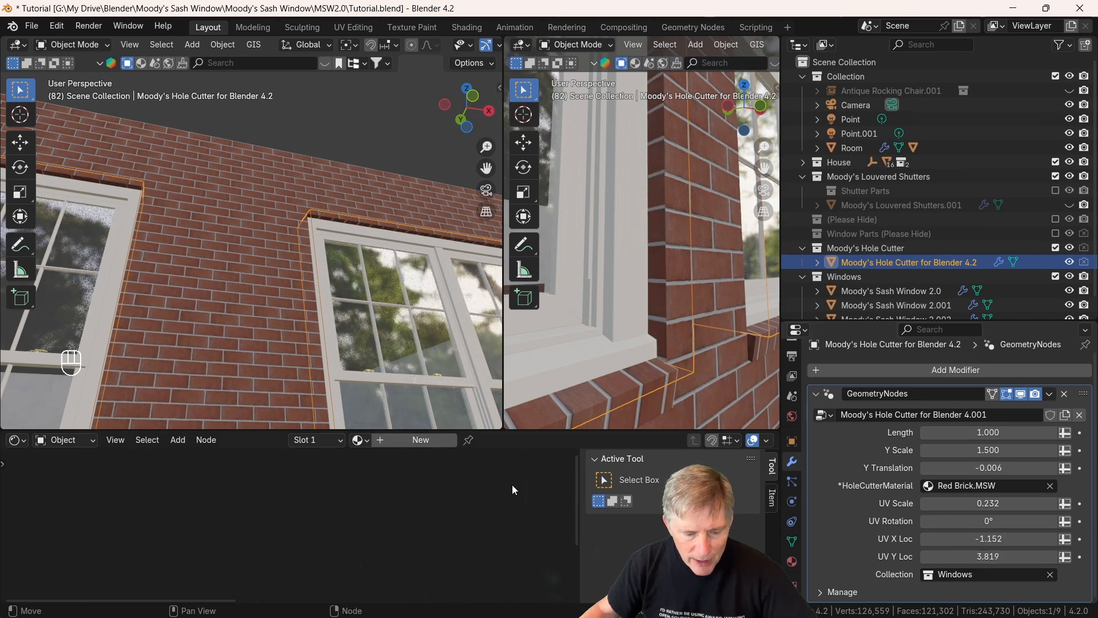
pyautogui.hotkey('ctrl', 'z')
# Step: Create a new collection directly under the Scene Collection and name it Windows
pyautogui.scroll(-5, 383, 283)
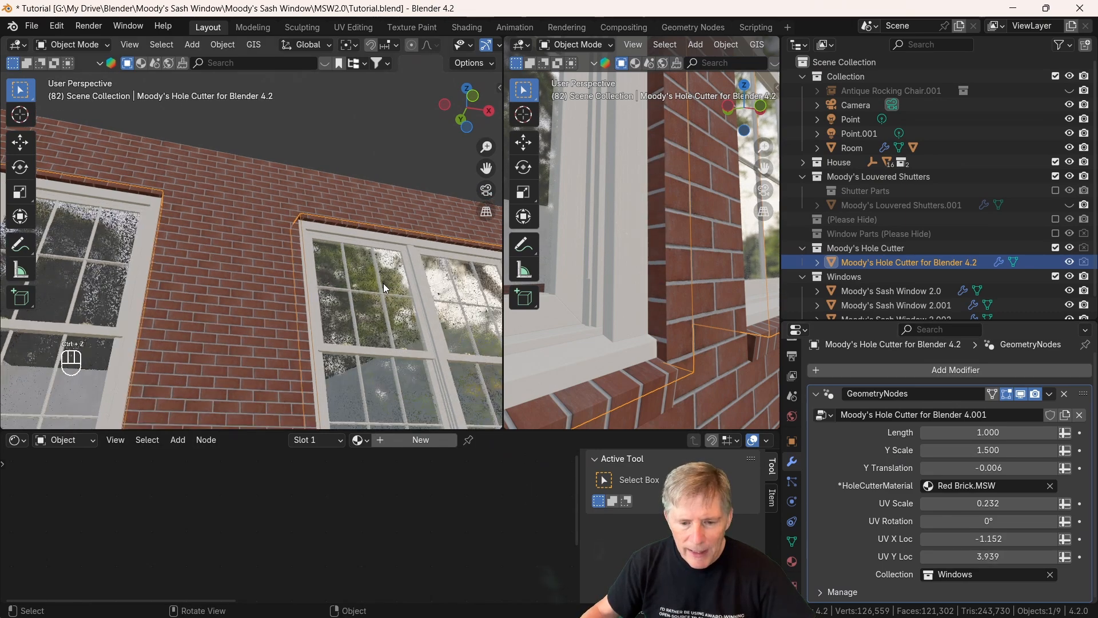
pyautogui.moveTo(383, 284); pyautogui.dragTo(365, 304, button='middle')
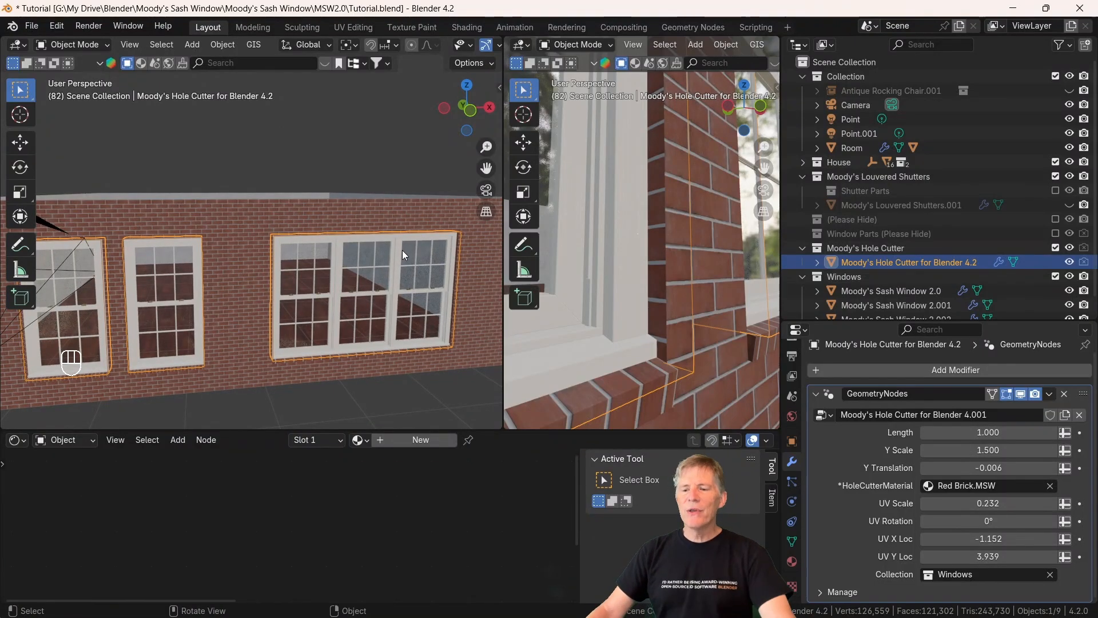
pyautogui.scroll(-1, 842, 239)
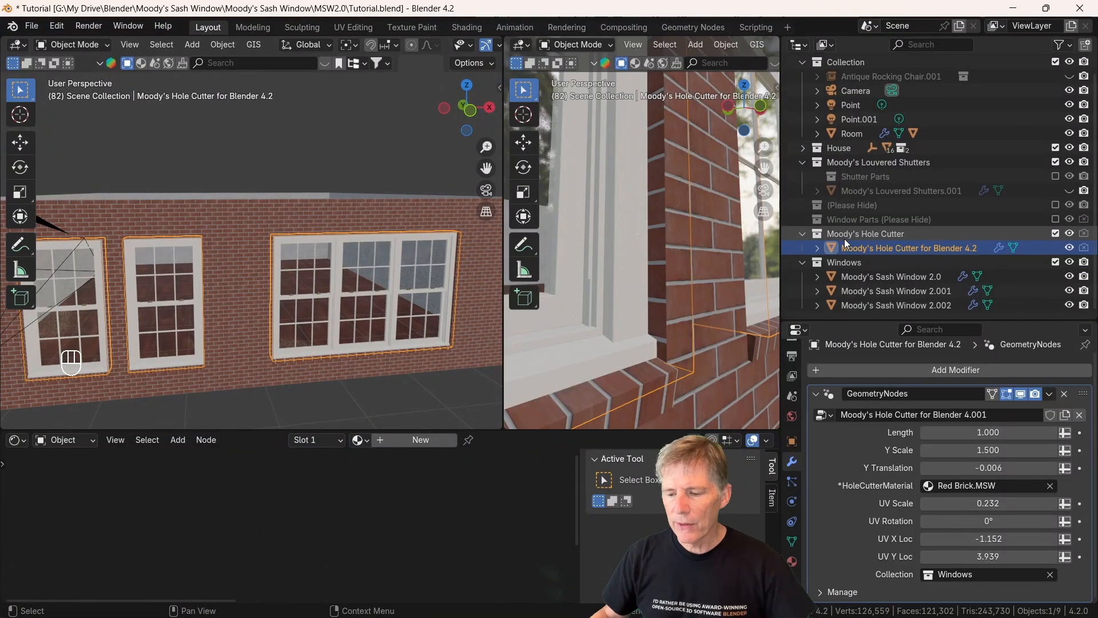
pyautogui.scroll(1, 844, 239)
pyautogui.click(833, 62)
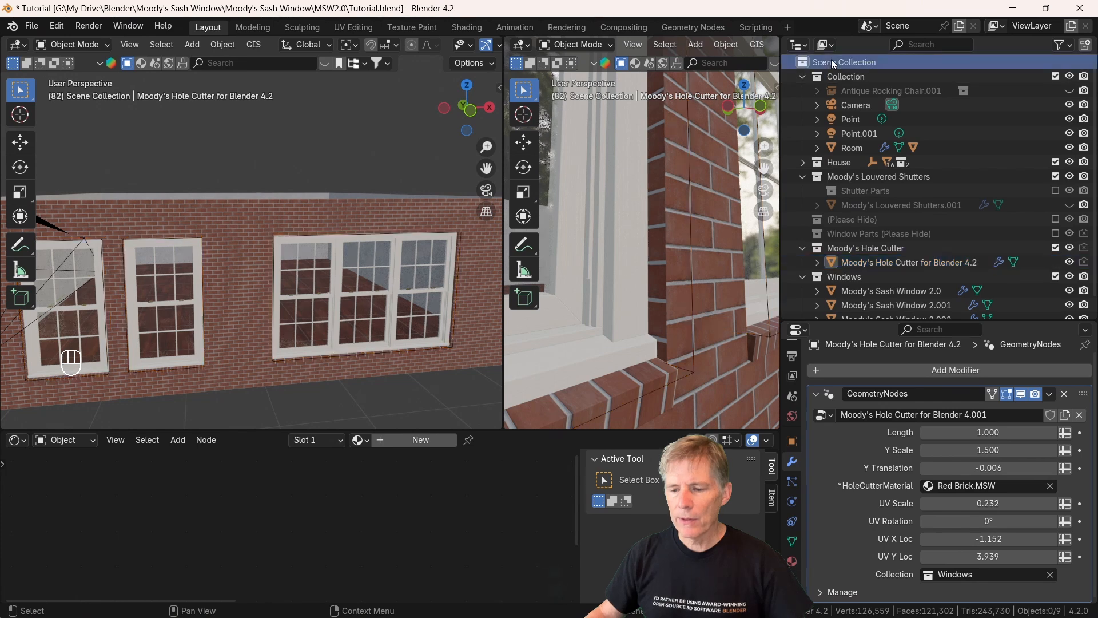
pyautogui.rightClick(833, 62)
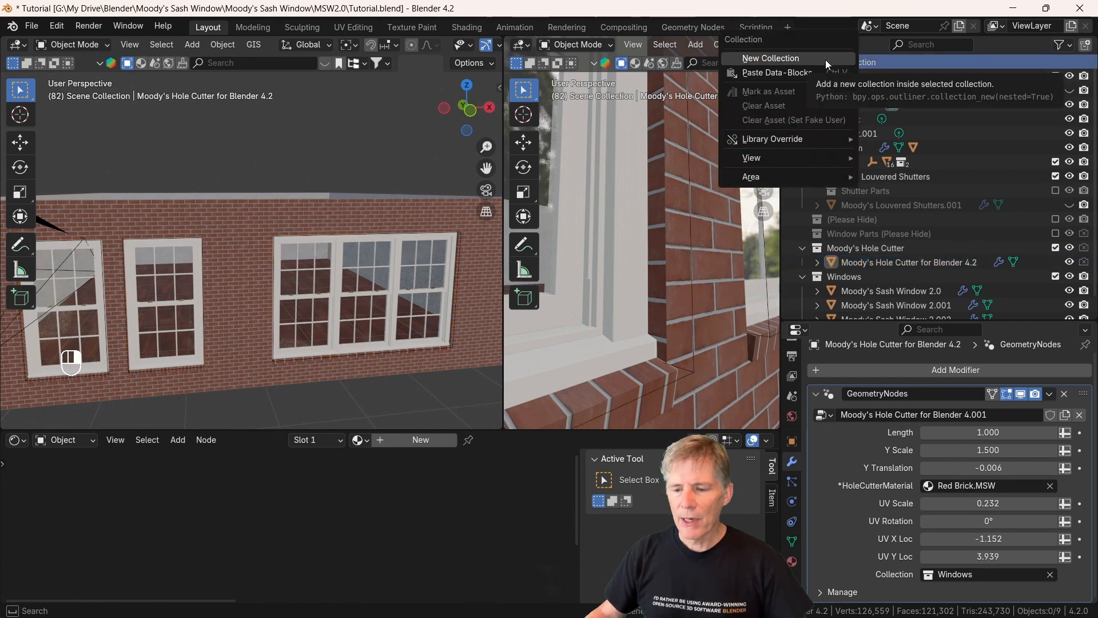
pyautogui.click(827, 60)
pyautogui.scroll(-2, 939, 194)
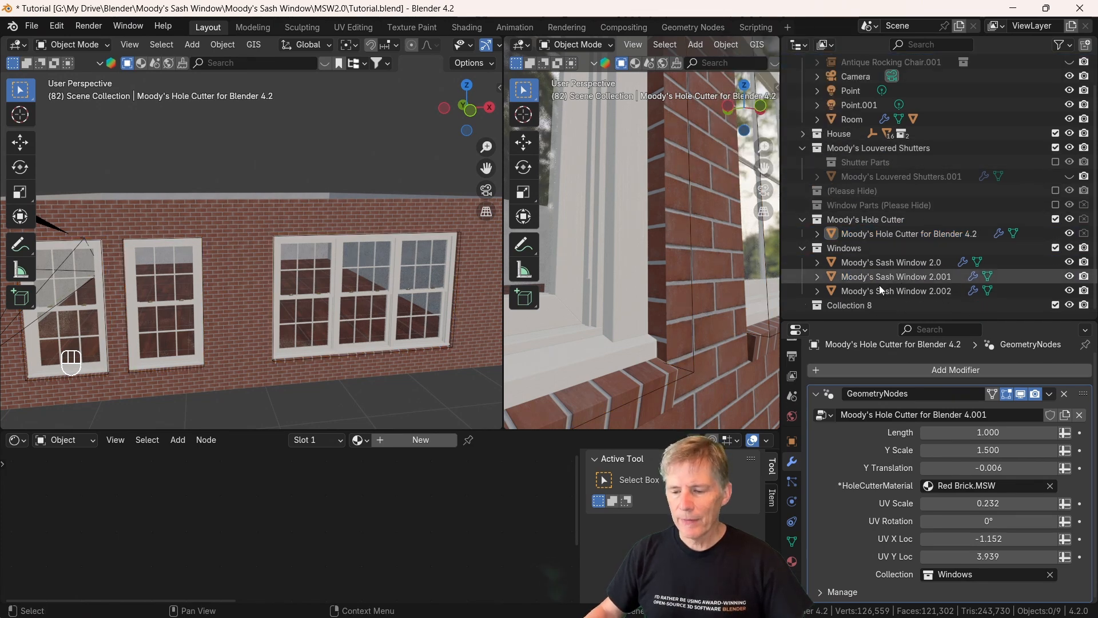
pyautogui.click(852, 305)
pyautogui.doubleClick(855, 306)
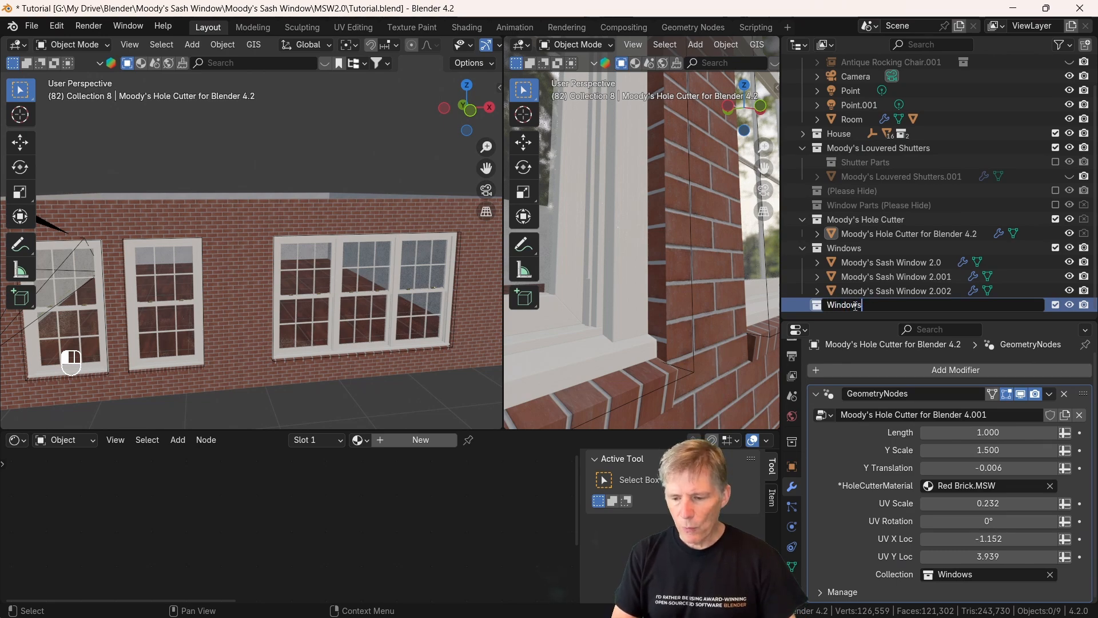
pyautogui.write('Windows')
pyautogui.press('Return')
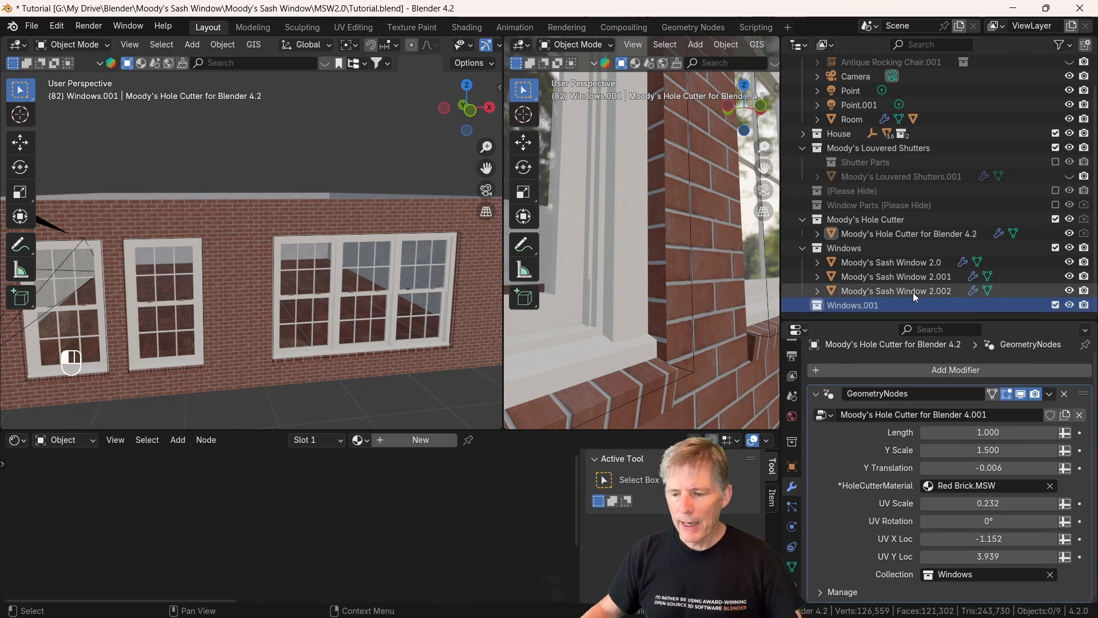
# Step: Move the triple window, Moody's Sash Window 2.002, into the Windows.001 collection and select the brick wall
pyautogui.click(912, 292)
pyautogui.moveTo(910, 294); pyautogui.dragTo(906, 307)
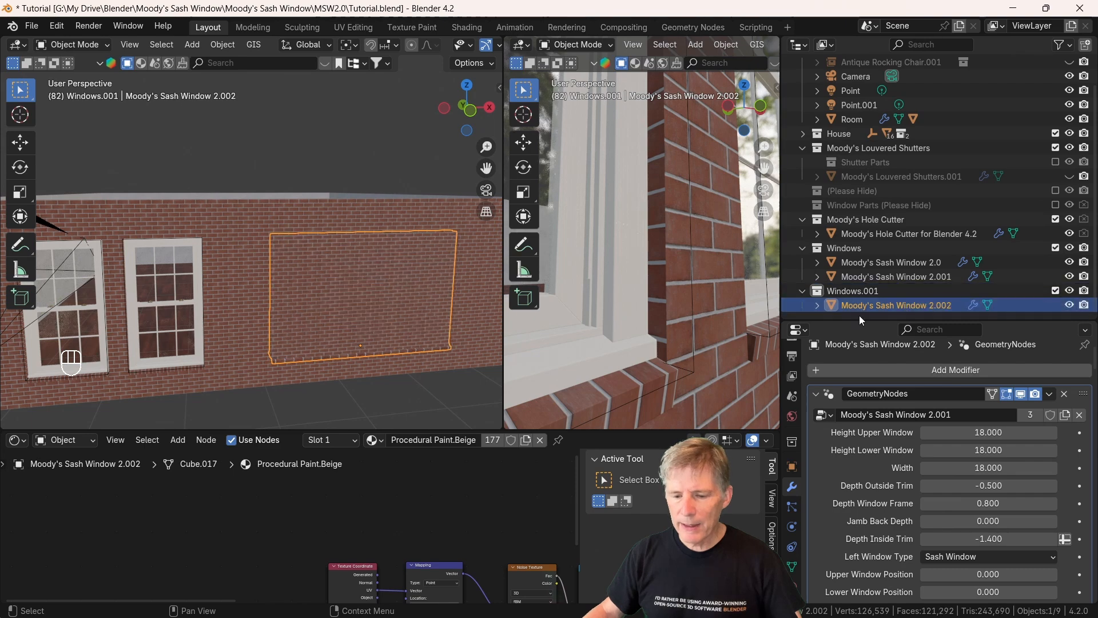
pyautogui.click(369, 213)
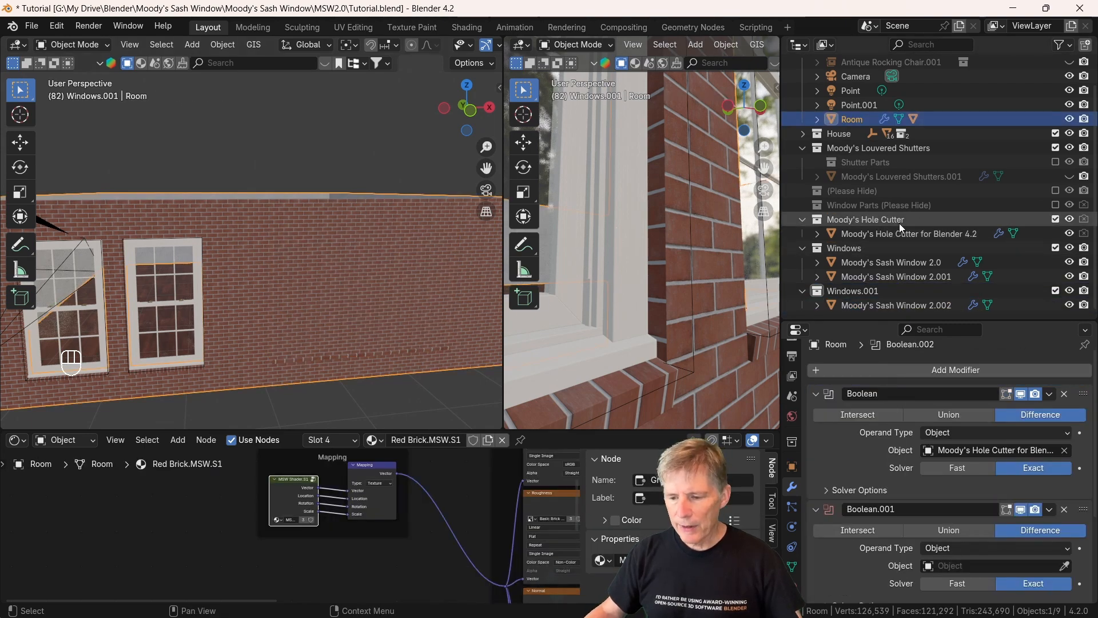
# Step: Duplicate Moody's Hole Cutter in place and set the copy's Collection to Windows.001
pyautogui.click(886, 233)
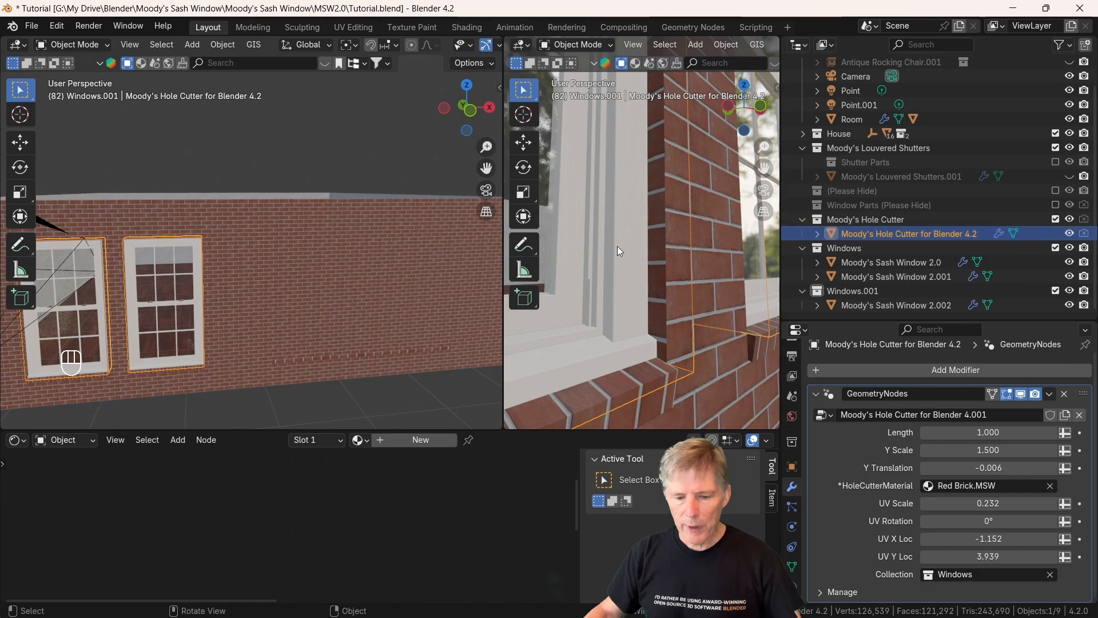
pyautogui.hotkey('shift', 'd')
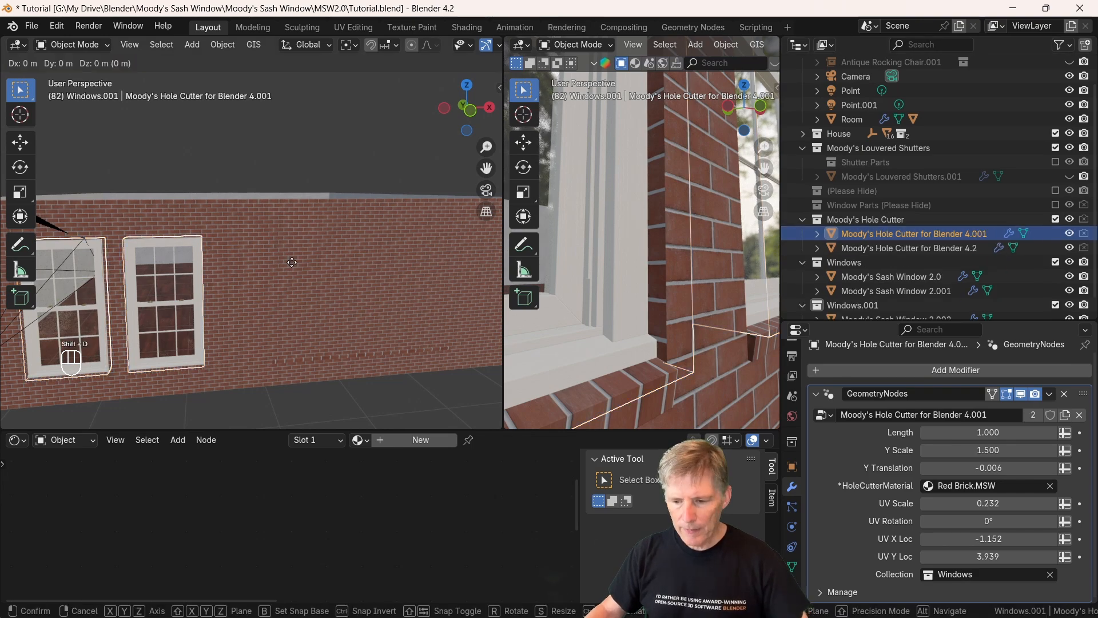
pyautogui.rightClick(292, 263)
pyautogui.scroll(-1, 909, 212)
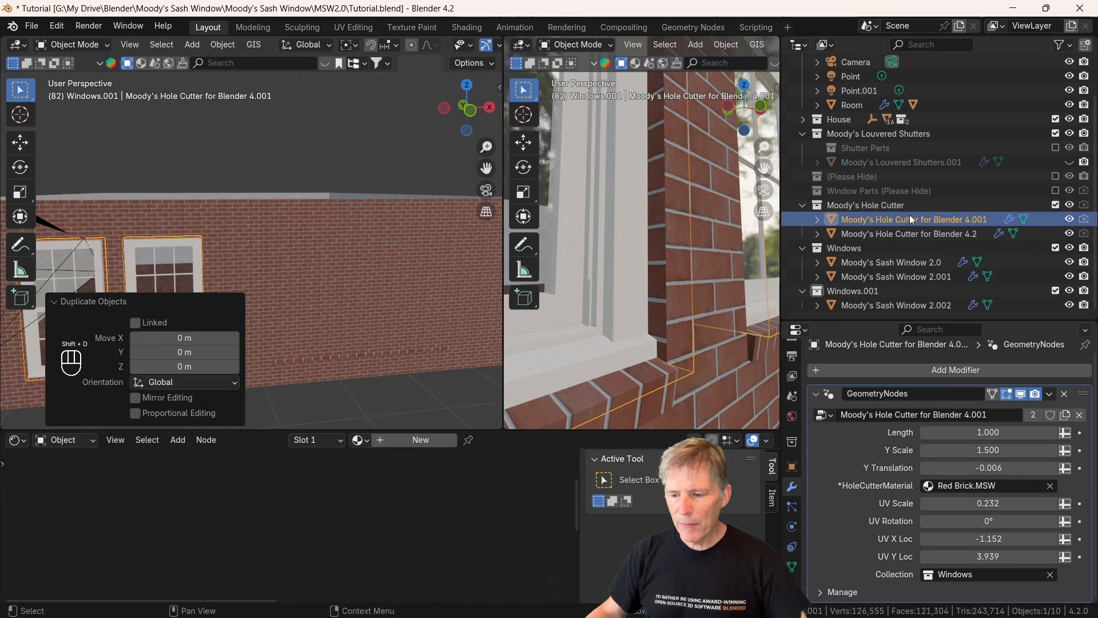
pyautogui.click(959, 576)
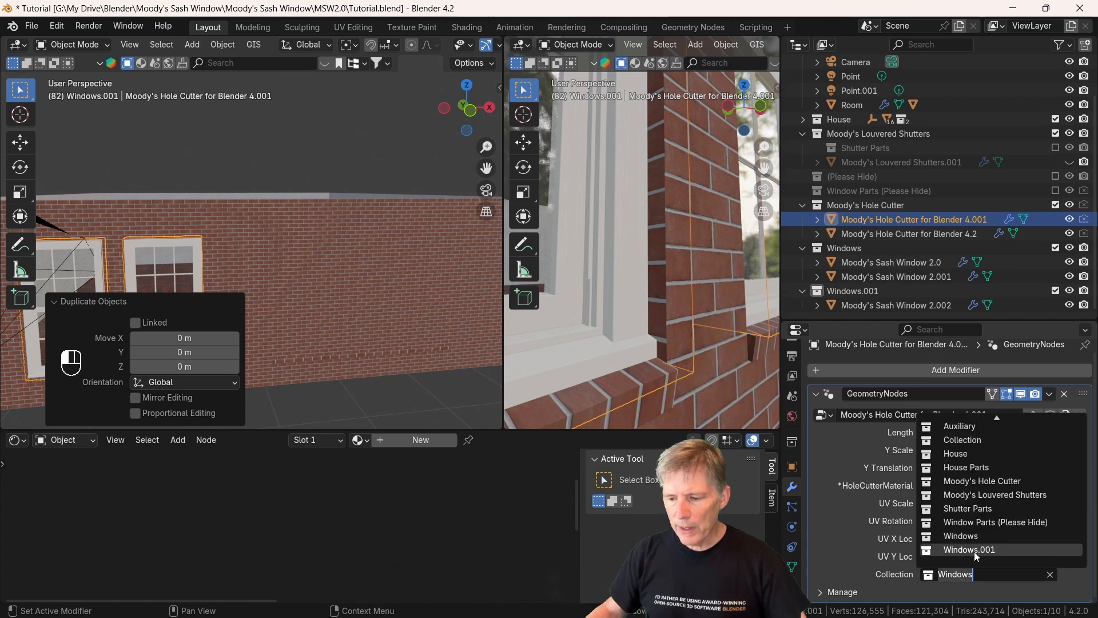
pyautogui.click(976, 551)
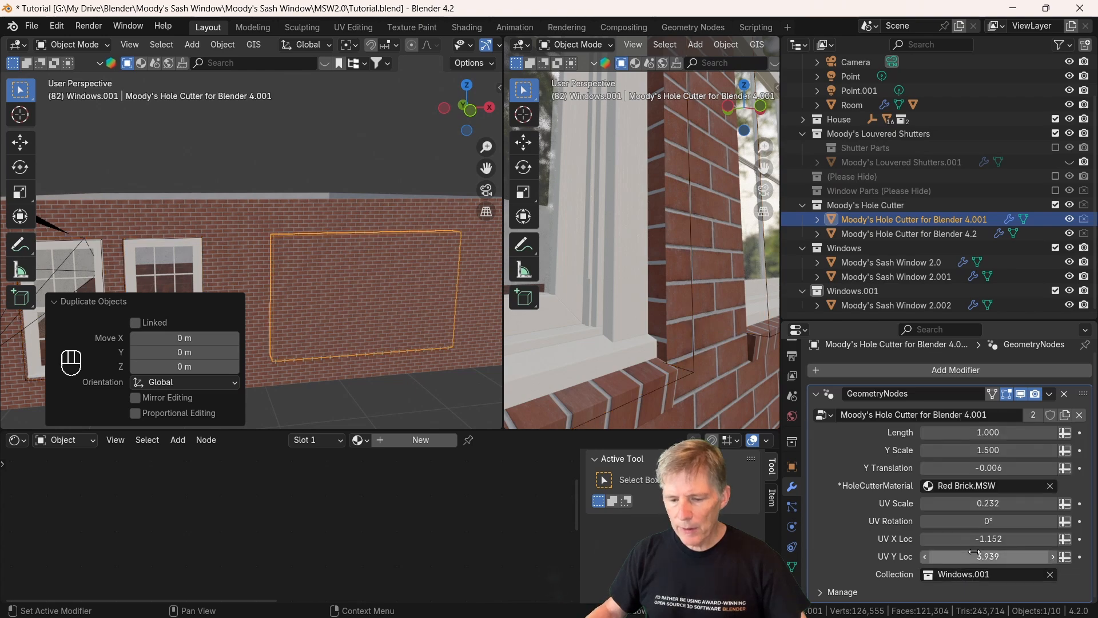
# Step: Assign the duplicated hole cutter around the triple window as the object of the Room's Boolean.001 modifier
pyautogui.click(472, 316)
pyautogui.keyDown('shift'); pyautogui.moveTo(448, 293); pyautogui.dragTo(421, 249, button='middle'); pyautogui.keyUp('shift')
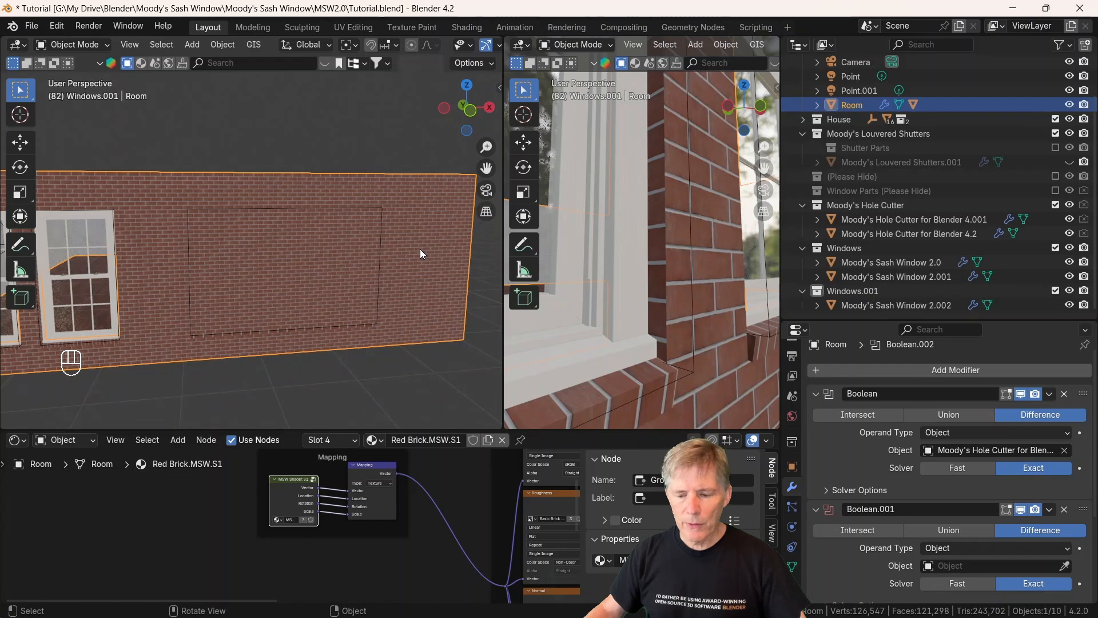
pyautogui.click(1065, 566)
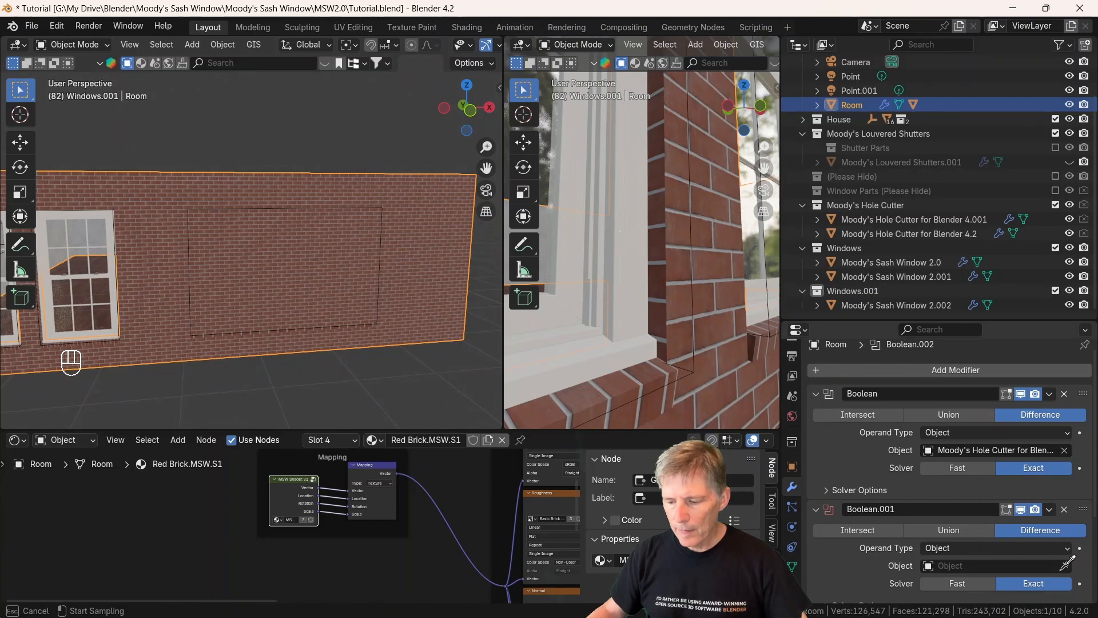
pyautogui.click(358, 211)
pyautogui.scroll(2, 399, 249)
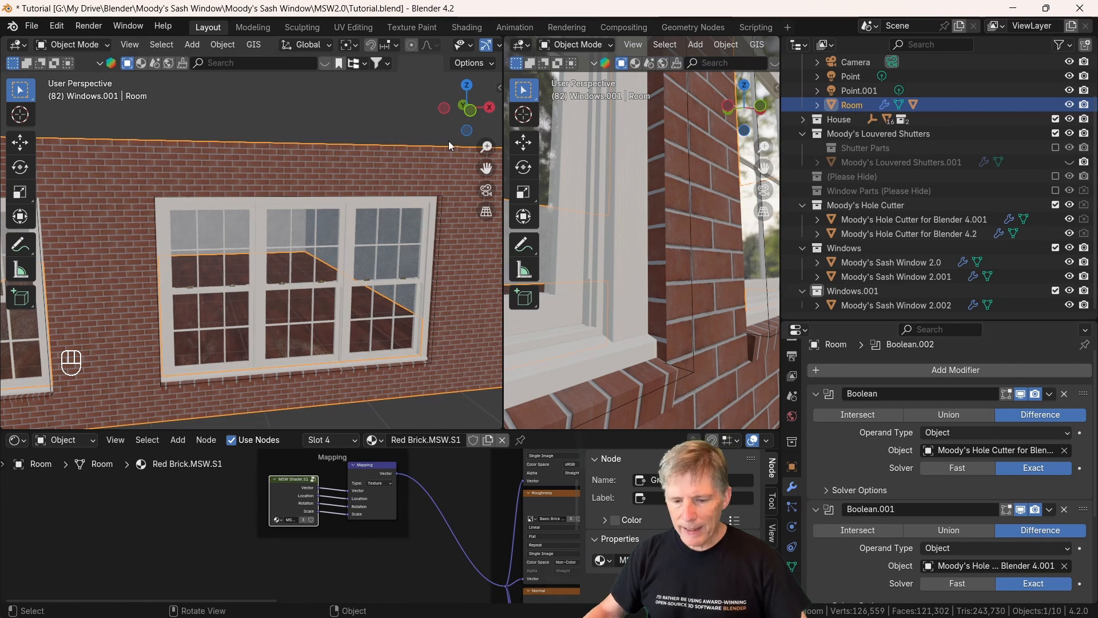
pyautogui.moveTo(356, 167); pyautogui.dragTo(362, 139, button='middle')
pyautogui.keyDown('shift'); pyautogui.moveTo(411, 185); pyautogui.dragTo(444, 174, button='middle'); pyautogui.keyUp('shift')
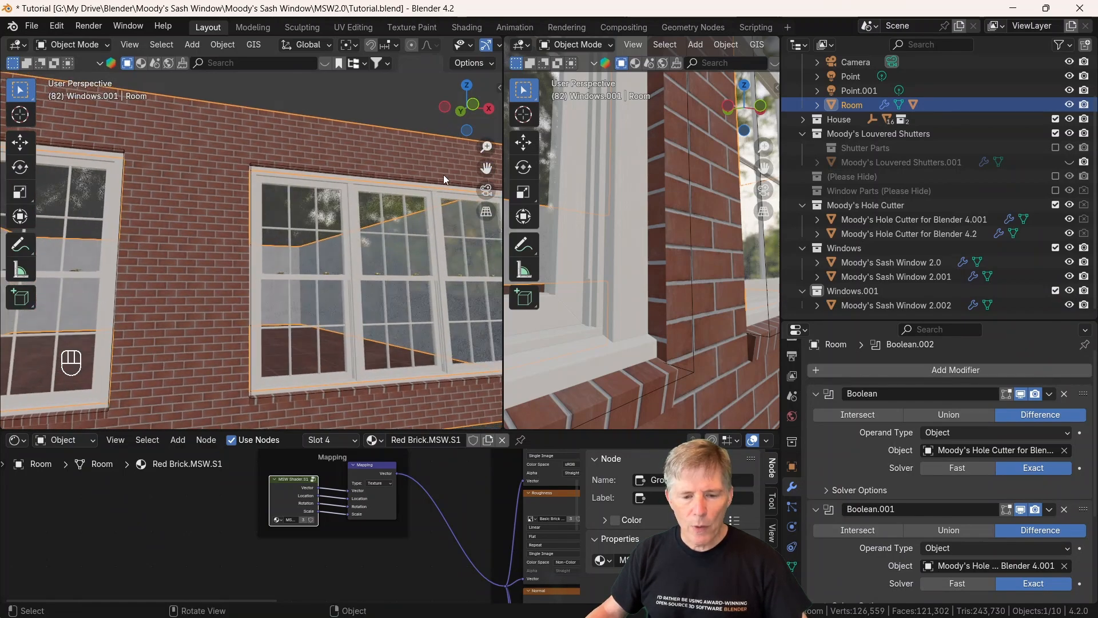
# Step: Set the triple window's Brick UV Y Scale to 0.254 in its Geometry Nodes modifier
pyautogui.click(321, 169)
pyautogui.moveTo(321, 169); pyautogui.dragTo(263, 244, button='middle')
pyautogui.scroll(-1, 301, 234)
pyautogui.click(301, 234)
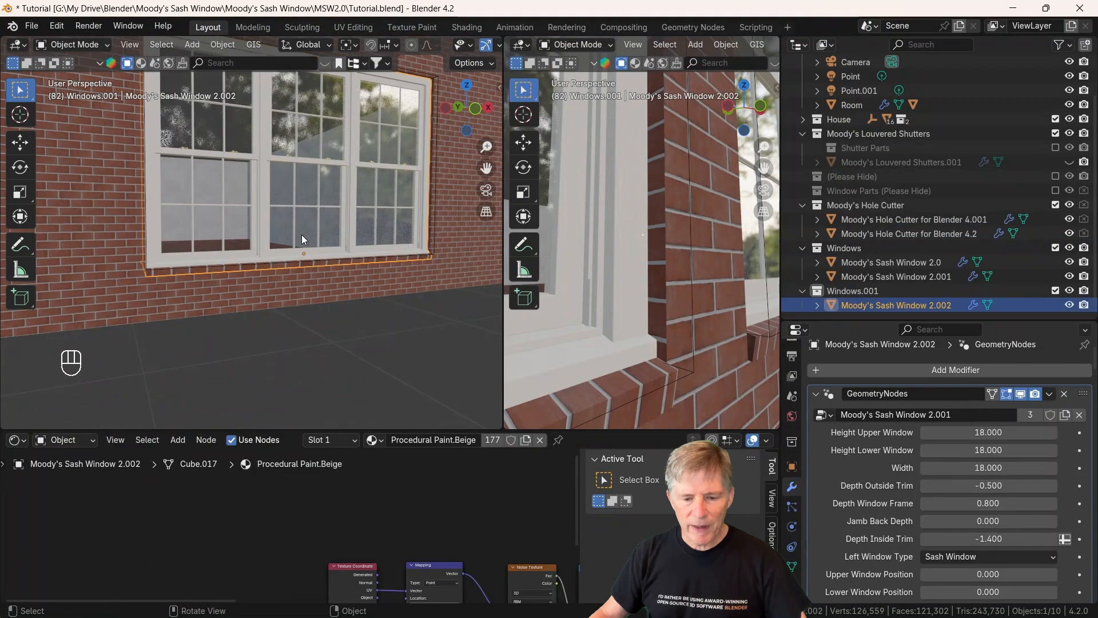
pyautogui.scroll(-1, 328, 238)
pyautogui.keyDown('shift'); pyautogui.moveTo(292, 218); pyautogui.dragTo(320, 214, button='middle'); pyautogui.keyUp('shift')
pyautogui.scroll(-5, 897, 499)
pyautogui.scroll(-15, 901, 499)
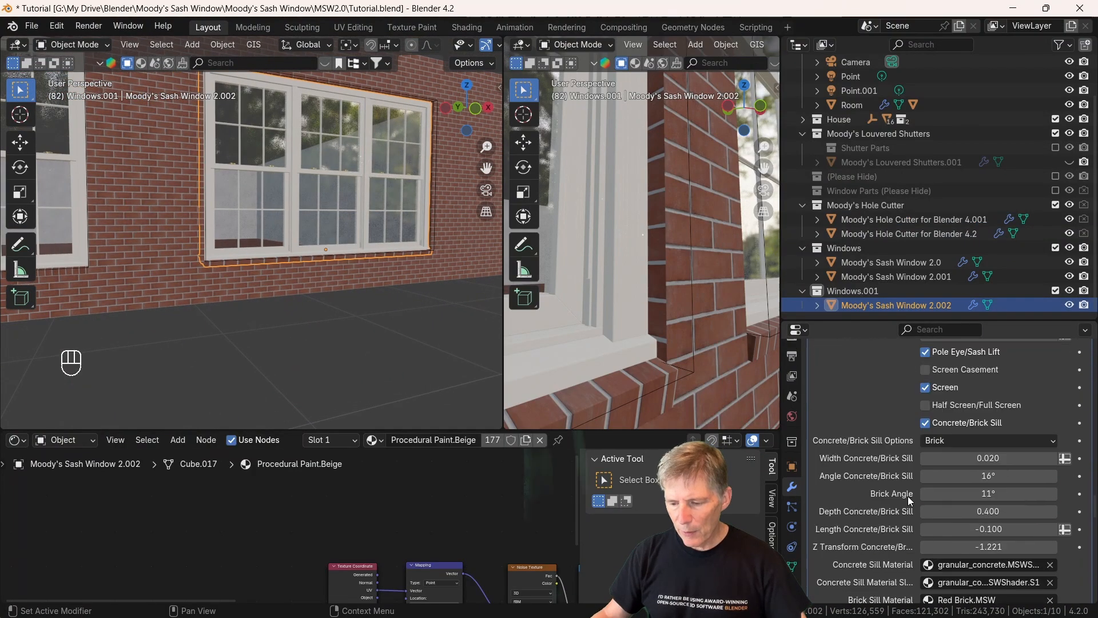
pyautogui.scroll(-3, 907, 495)
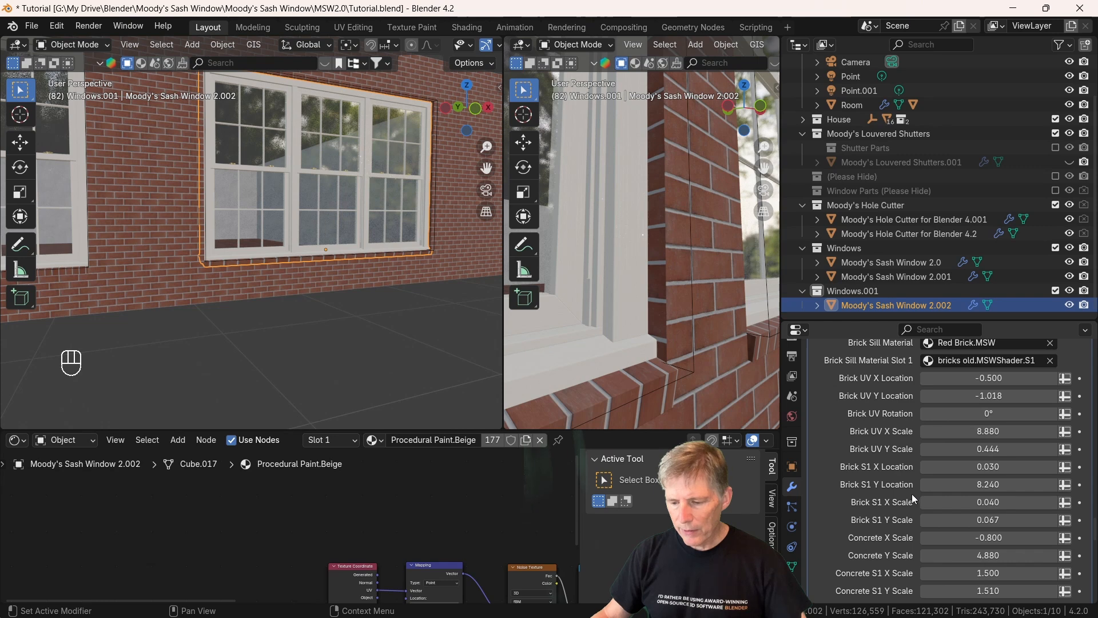
pyautogui.moveTo(979, 453)
pyautogui.mouseDown()
pyautogui.moveTo(990, 453)
pyautogui.moveTo(963, 449)
pyautogui.mouseUp()
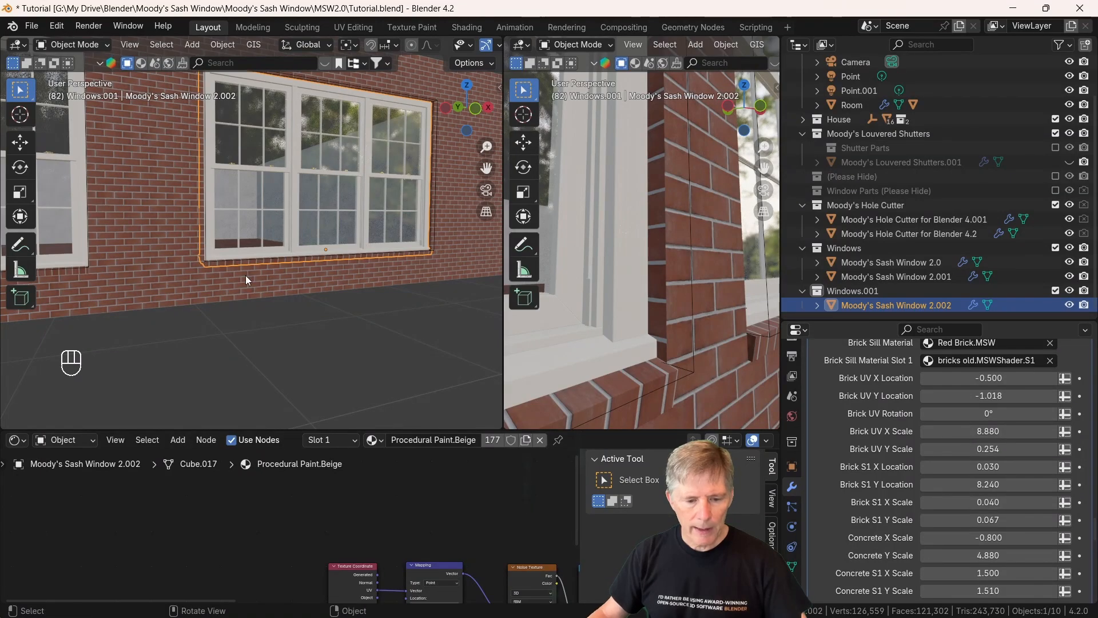
# Step: Set the UV Rotation of the triple window's hole cutter to 90°
pyautogui.keyDown('shift'); pyautogui.moveTo(394, 205); pyautogui.dragTo(373, 290, button='middle'); pyautogui.keyUp('shift')
pyautogui.scroll(4, 373, 229)
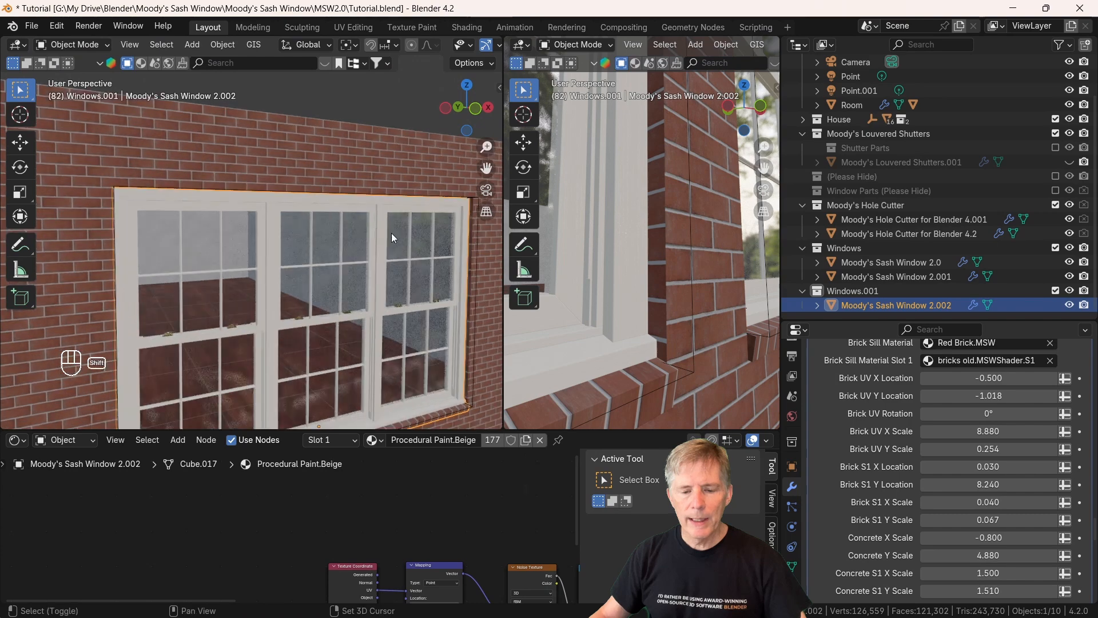
pyautogui.moveTo(379, 239); pyautogui.dragTo(377, 190, button='middle')
pyautogui.moveTo(372, 265); pyautogui.dragTo(258, 241, button='middle')
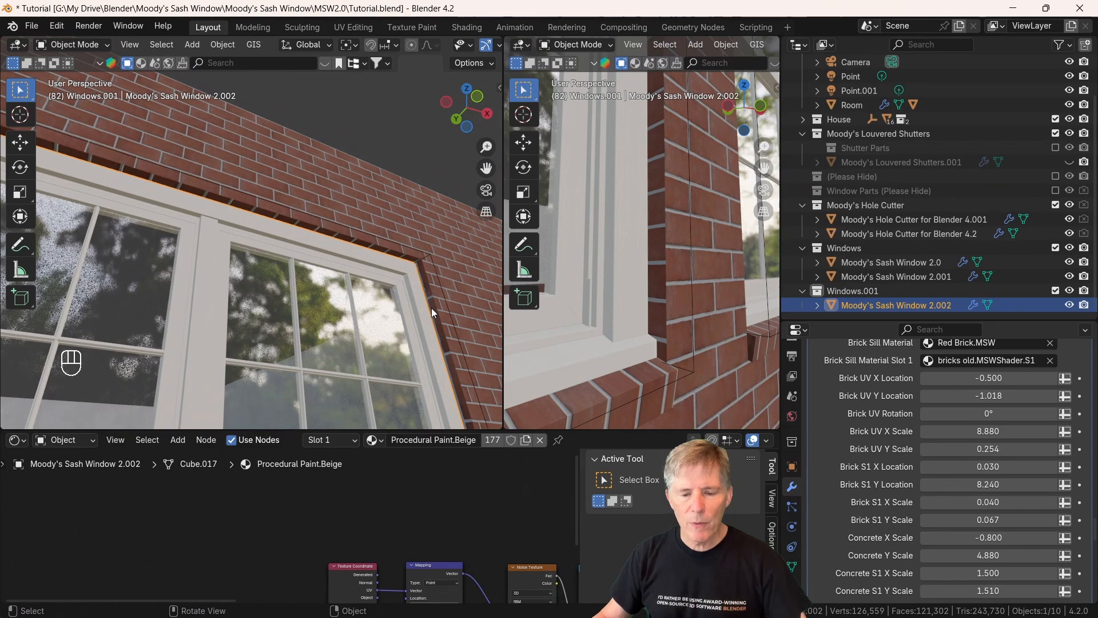
pyautogui.scroll(-10, 984, 493)
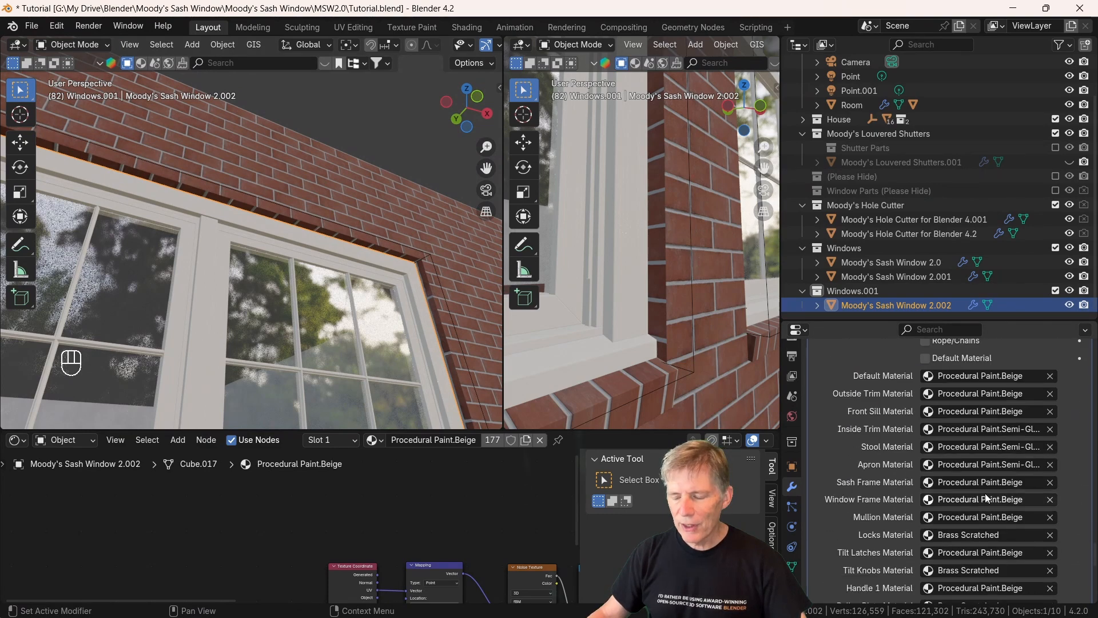
pyautogui.scroll(-8, 985, 493)
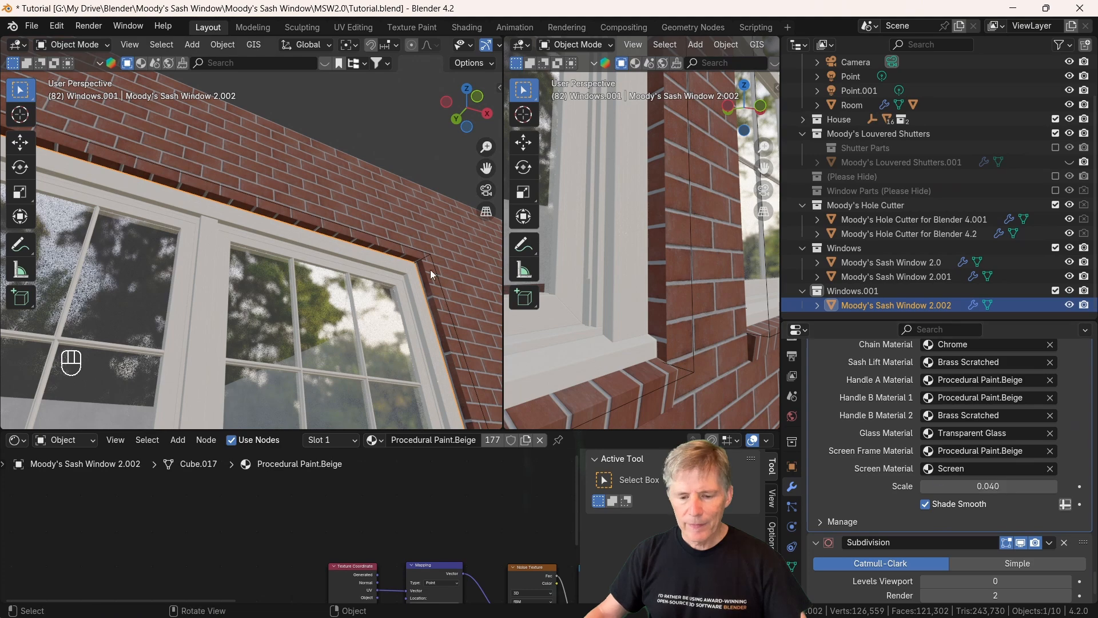
pyautogui.click(368, 235)
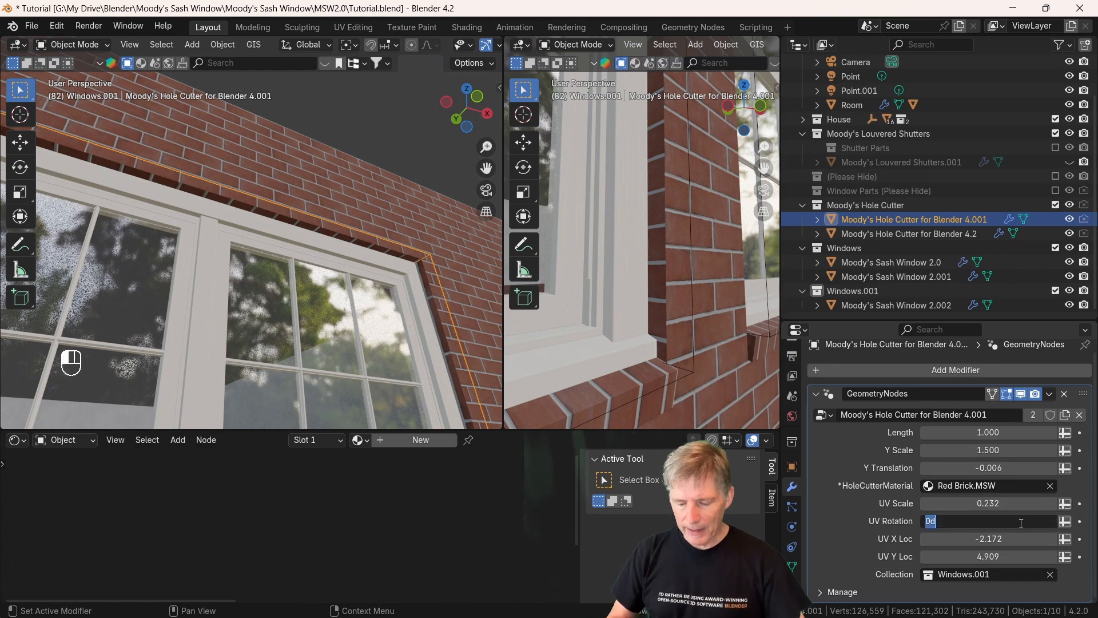
pyautogui.press('Return')
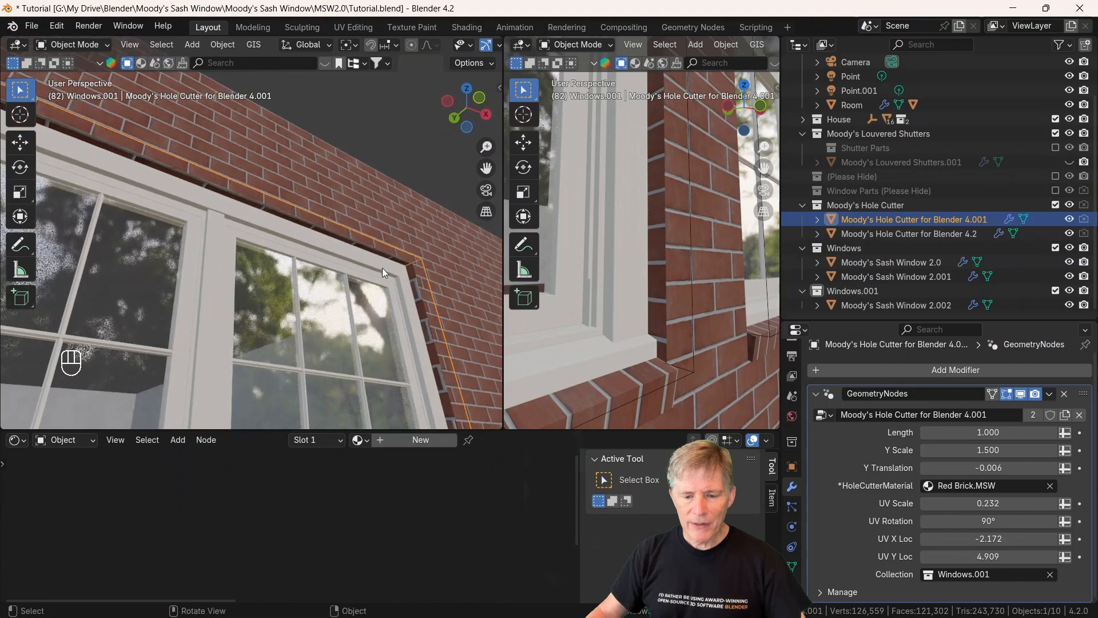
# Step: Reduce the UV Scale of the triple window's hole cutter to 0.145 to match the wall's brick size
pyautogui.keyDown('shift'); pyautogui.moveTo(382, 268); pyautogui.dragTo(335, 275, button='middle'); pyautogui.keyUp('shift')
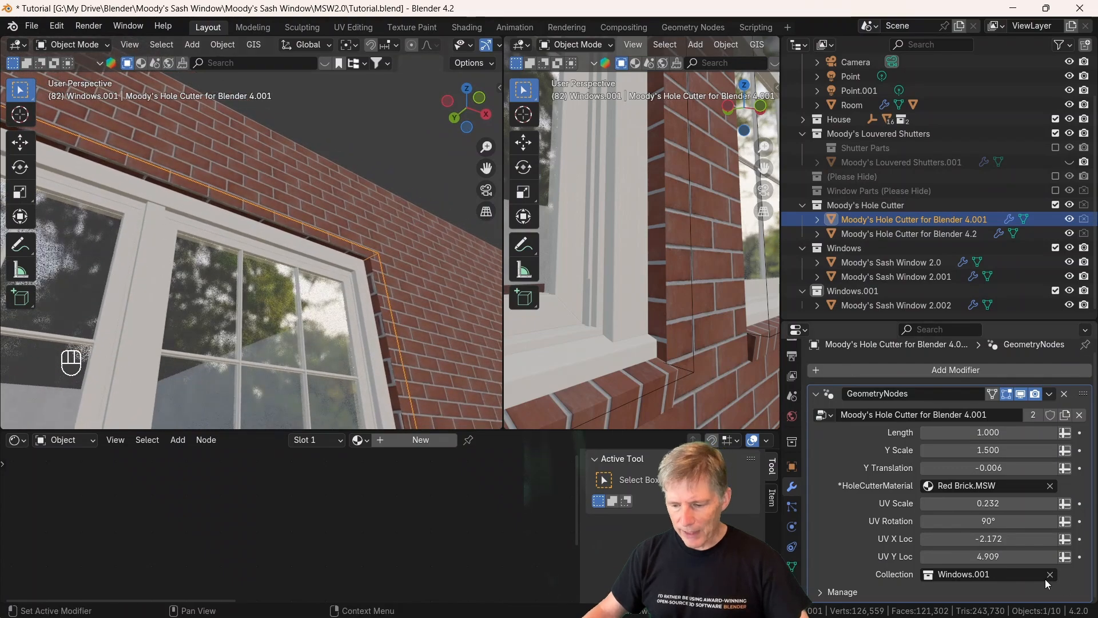
pyautogui.scroll(2, 326, 249)
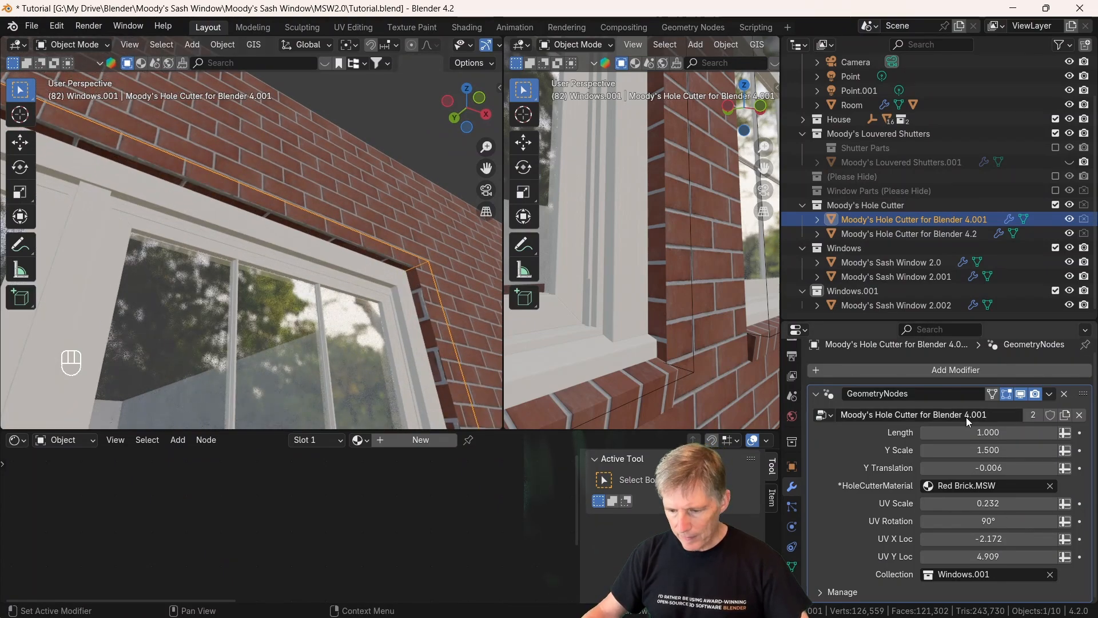
pyautogui.moveTo(358, 272); pyautogui.dragTo(354, 308, button='middle')
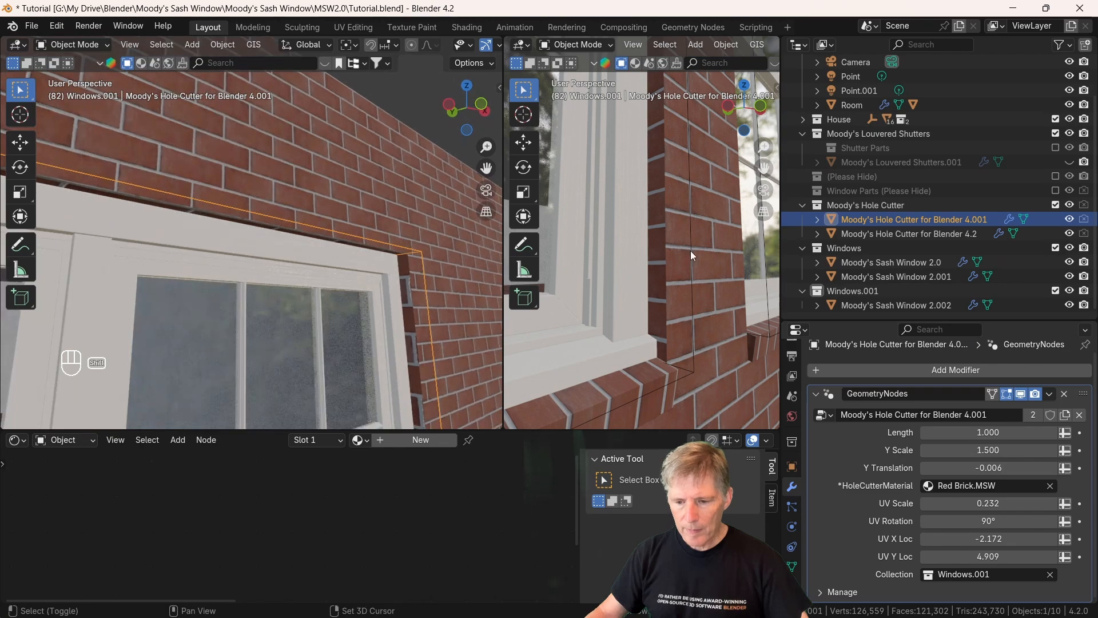
pyautogui.scroll(-4, 689, 255)
pyautogui.keyDown('shift'); pyautogui.moveTo(637, 324); pyautogui.dragTo(554, 274, button='middle'); pyautogui.keyUp('shift')
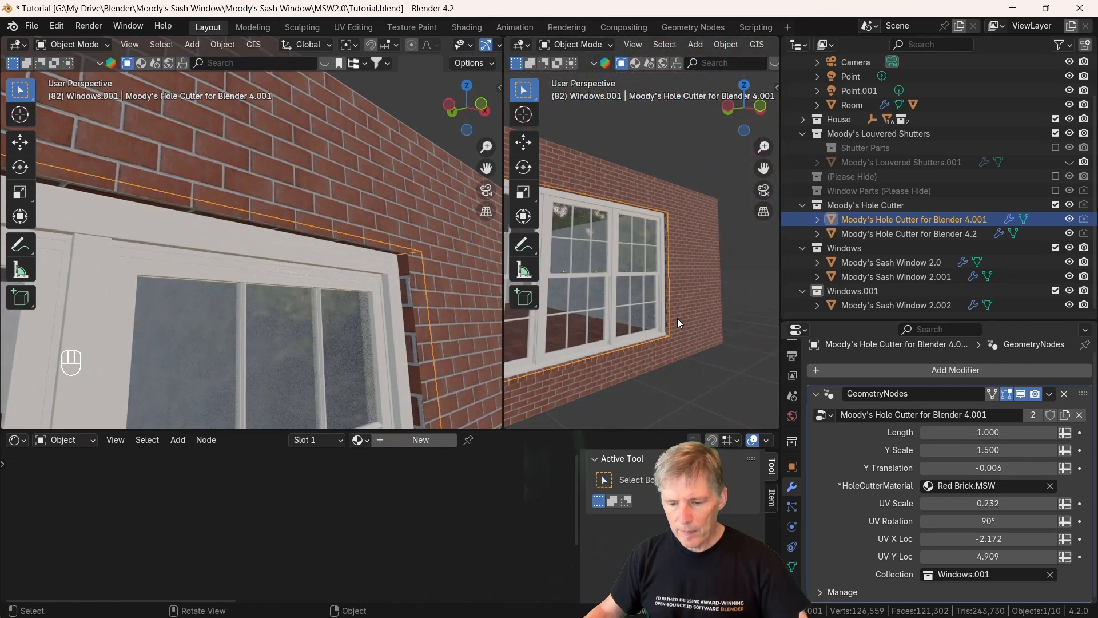
pyautogui.scroll(4, 677, 315)
pyautogui.keyDown('shift'); pyautogui.moveTo(677, 316); pyautogui.dragTo(703, 270, button='middle'); pyautogui.keyUp('shift')
pyautogui.scroll(5, 702, 287)
pyautogui.keyDown('shift'); pyautogui.moveTo(723, 312); pyautogui.dragTo(691, 176, button='middle'); pyautogui.keyUp('shift')
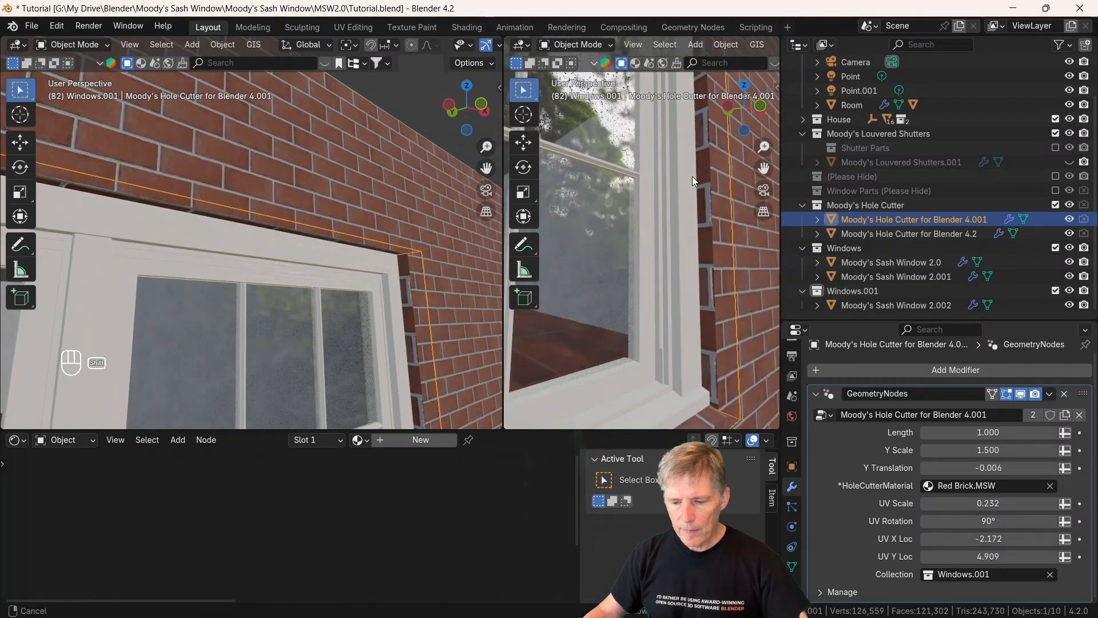
pyautogui.moveTo(393, 234); pyautogui.dragTo(408, 236, button='middle')
pyautogui.moveTo(976, 503)
pyautogui.mouseDown()
pyautogui.moveTo(996, 503)
pyautogui.moveTo(959, 503)
pyautogui.mouseUp()
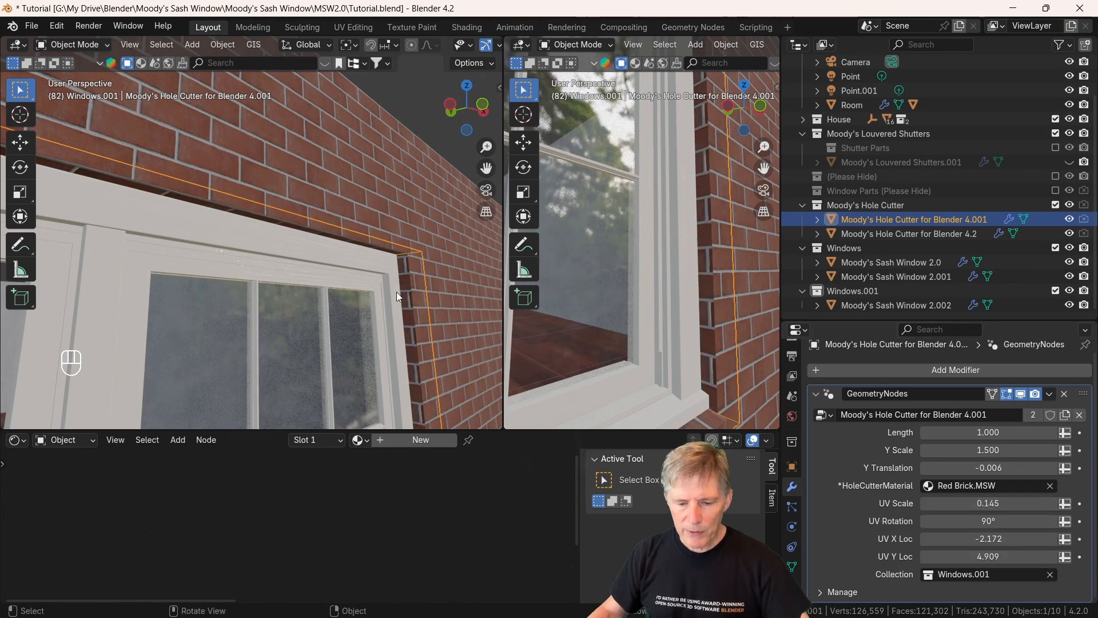
# Step: Set the hole cutter's UV Y Loc to 4.920 while checking the opening's upper corner
pyautogui.scroll(3, 393, 327)
pyautogui.moveTo(392, 328); pyautogui.dragTo(350, 257, button='middle')
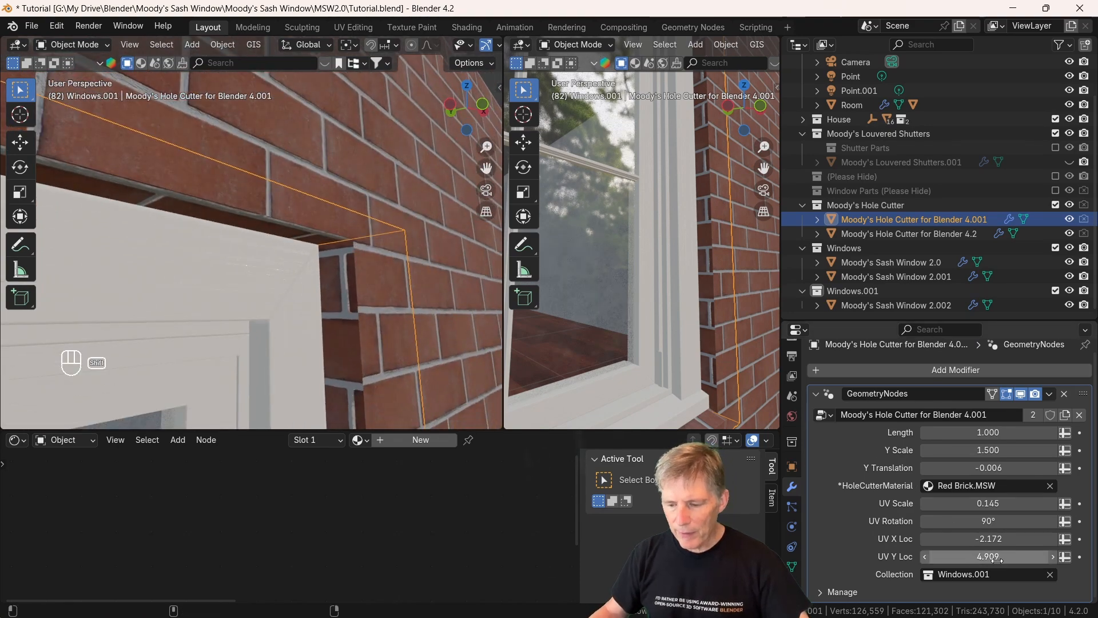
pyautogui.keyDown('shift'); pyautogui.moveTo(988, 556); pyautogui.dragTo(992, 556); pyautogui.keyUp('shift')
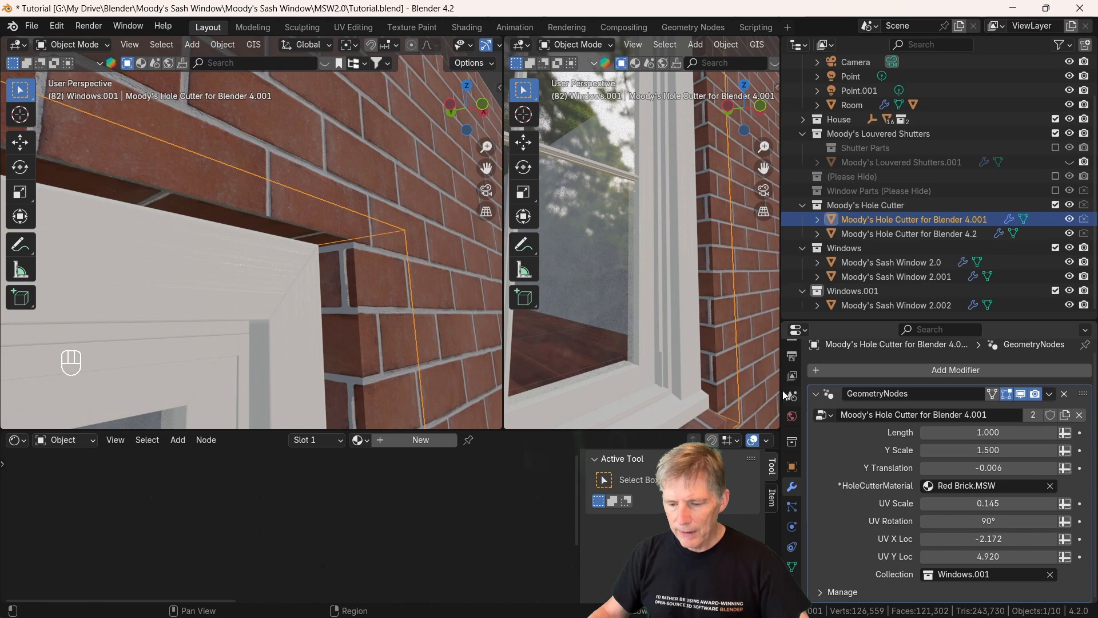
# Step: Collapse the triple window's GeometryNodes modifier and set its Subdivision modifier's Levels Viewport to 2
pyautogui.click(239, 322)
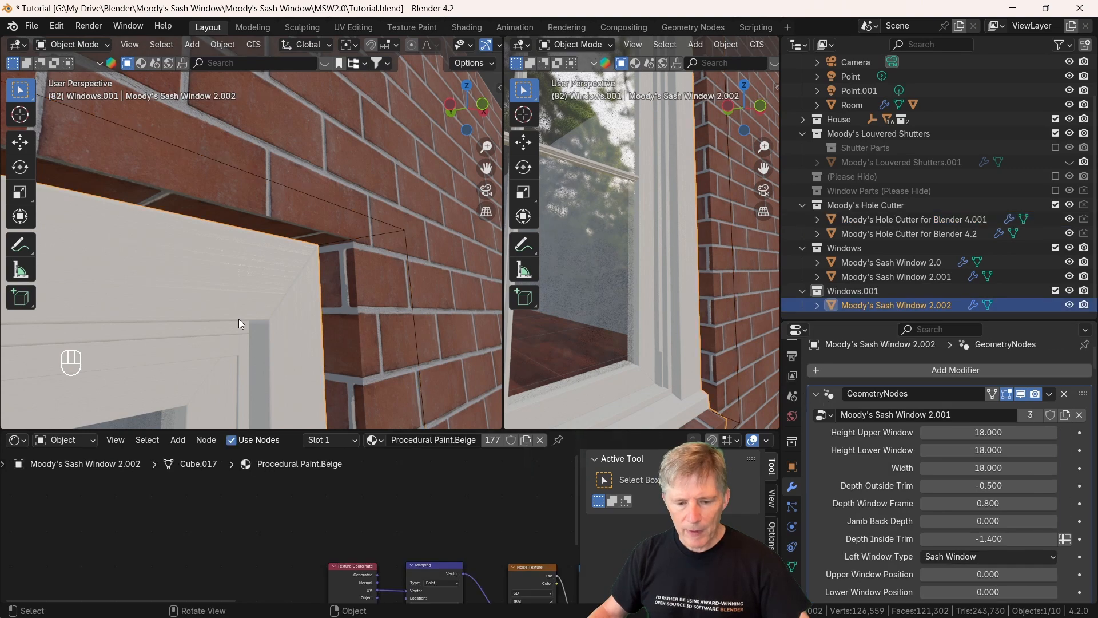
pyautogui.click(817, 395)
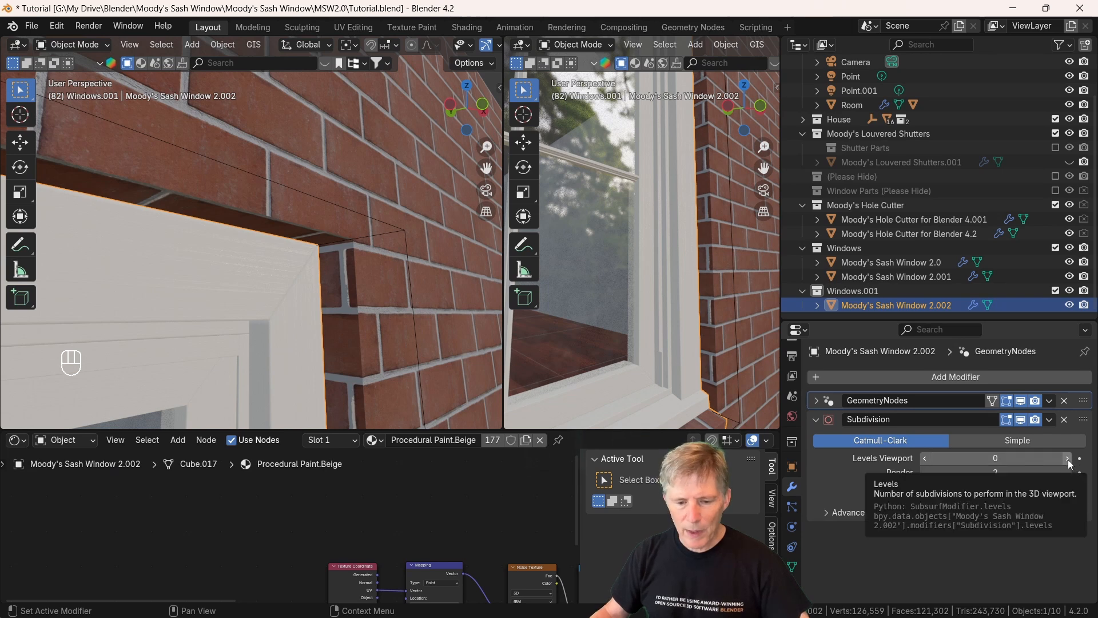
pyautogui.hotkey('ctrl', '1')
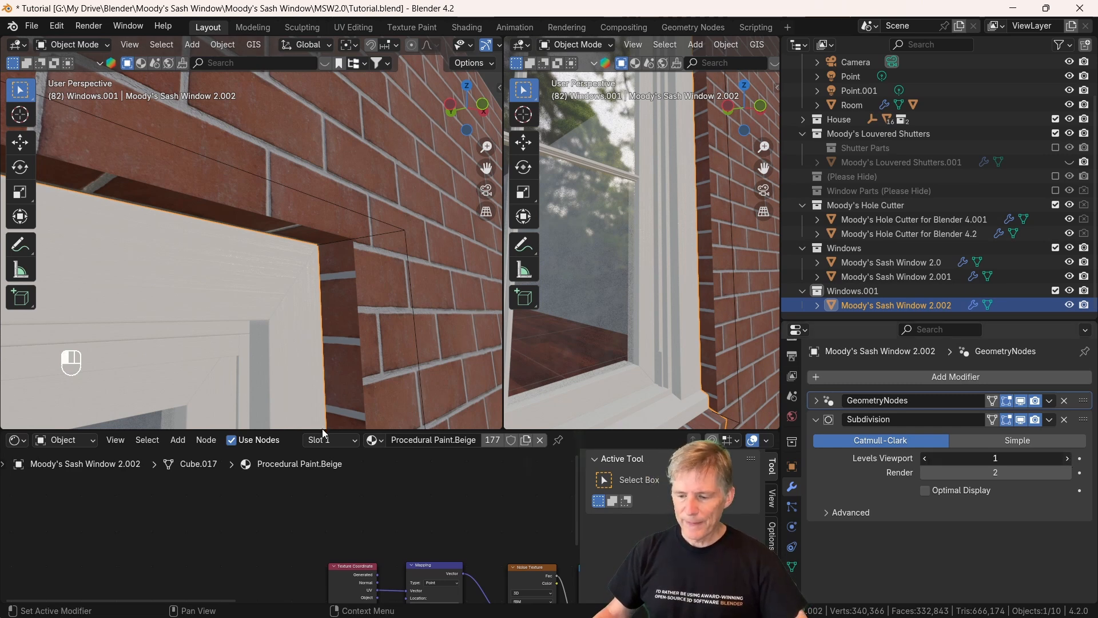
pyautogui.hotkey('ctrl', '2')
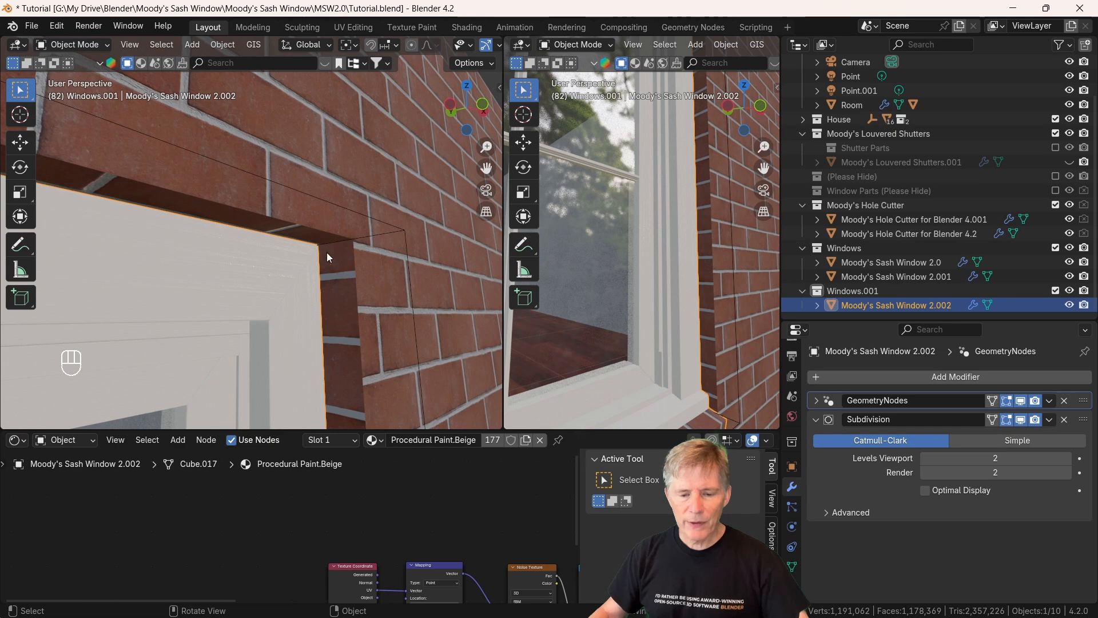
# Step: Align the bricks around the triple window's opening by setting the hole cutter's UV Y Loc to 4.856 and UV X Loc to -2.076
pyautogui.click(356, 214)
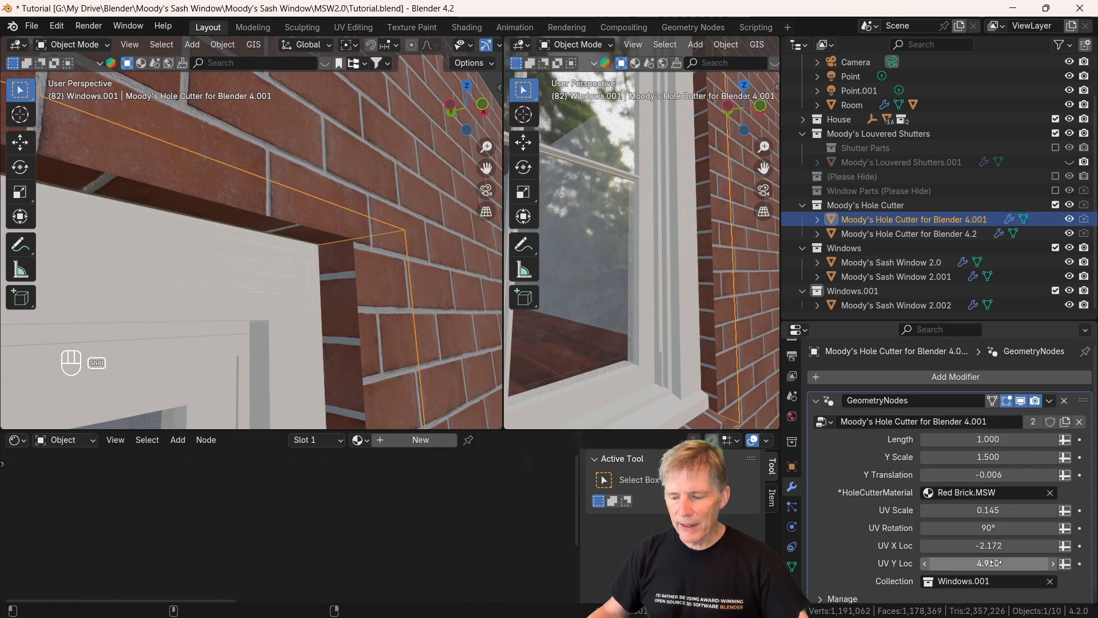
pyautogui.keyDown('shift'); pyautogui.moveTo(992, 563); pyautogui.dragTo(983, 564); pyautogui.keyUp('shift')
pyautogui.keyDown('shift'); pyautogui.moveTo(988, 563); pyautogui.dragTo(983, 563); pyautogui.keyUp('shift')
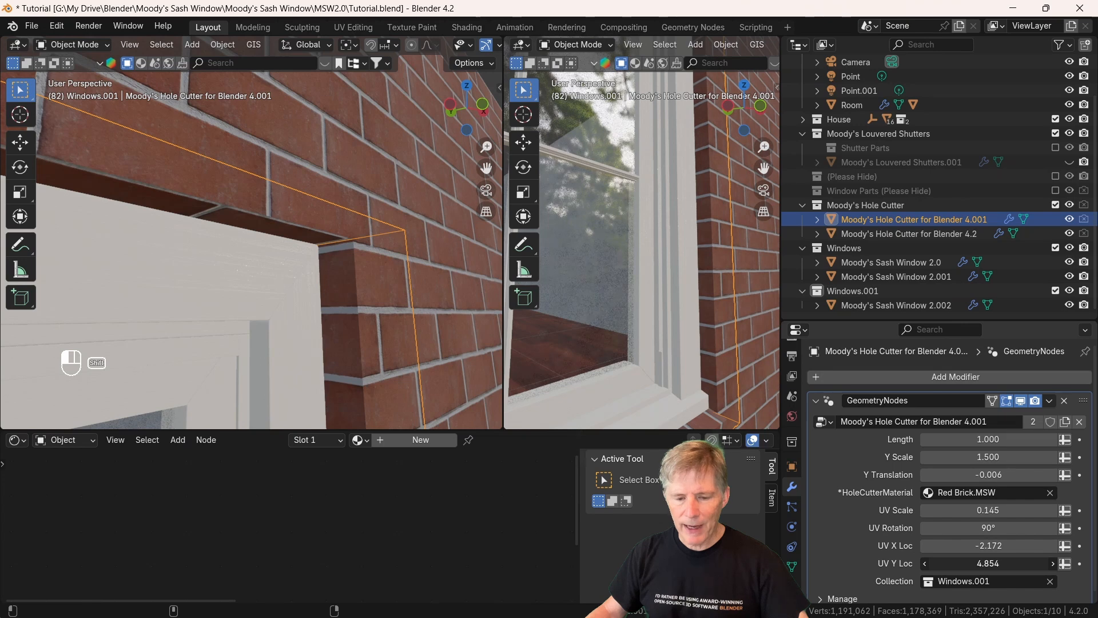
pyautogui.keyDown('shift'); pyautogui.moveTo(996, 567); pyautogui.dragTo(998, 568); pyautogui.keyUp('shift')
pyautogui.moveTo(312, 399); pyautogui.dragTo(270, 214, button='middle')
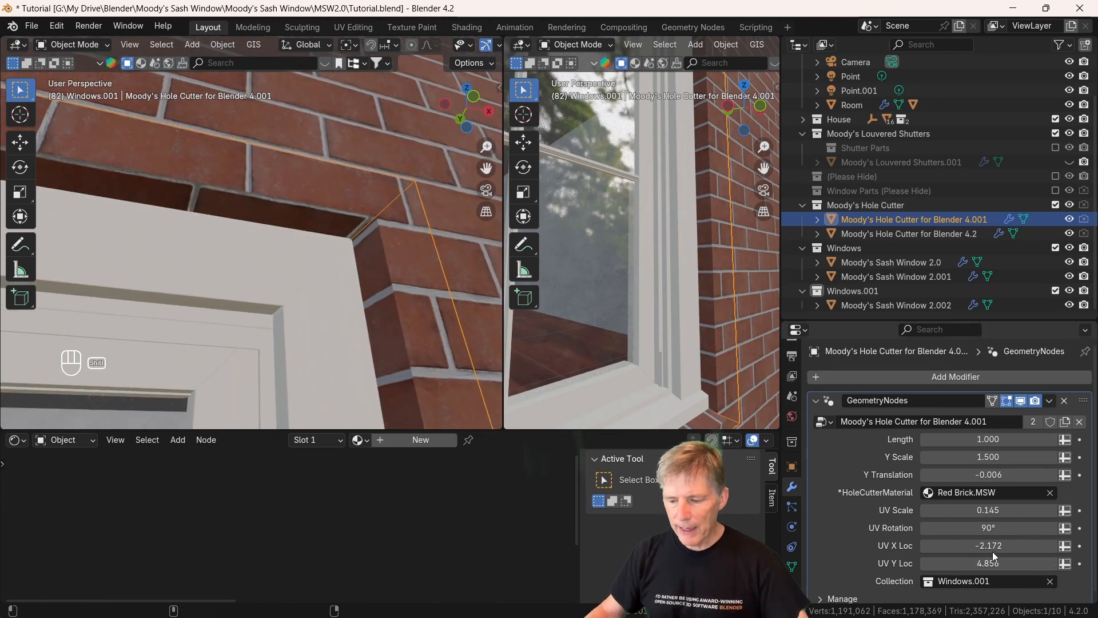
pyautogui.keyDown('shift'); pyautogui.moveTo(988, 546); pyautogui.dragTo(1024, 546); pyautogui.keyUp('shift')
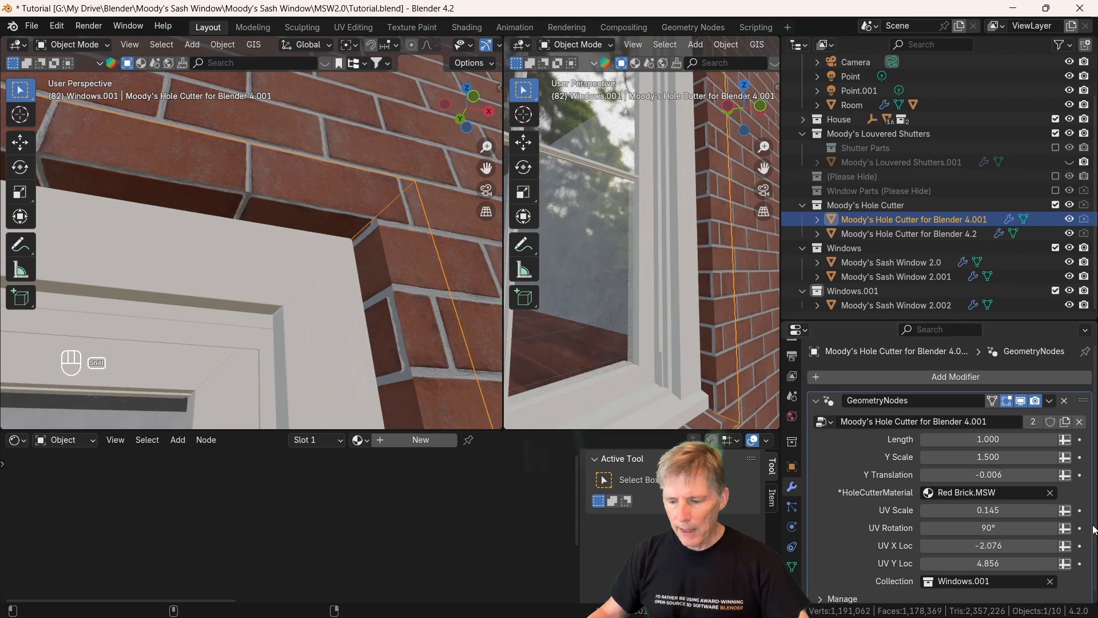
# Step: Set the Y Translation of the triple window's hole cutter to 0.007 and check the opening against the wall
pyautogui.moveTo(50, 255); pyautogui.dragTo(93, 231, button='middle')
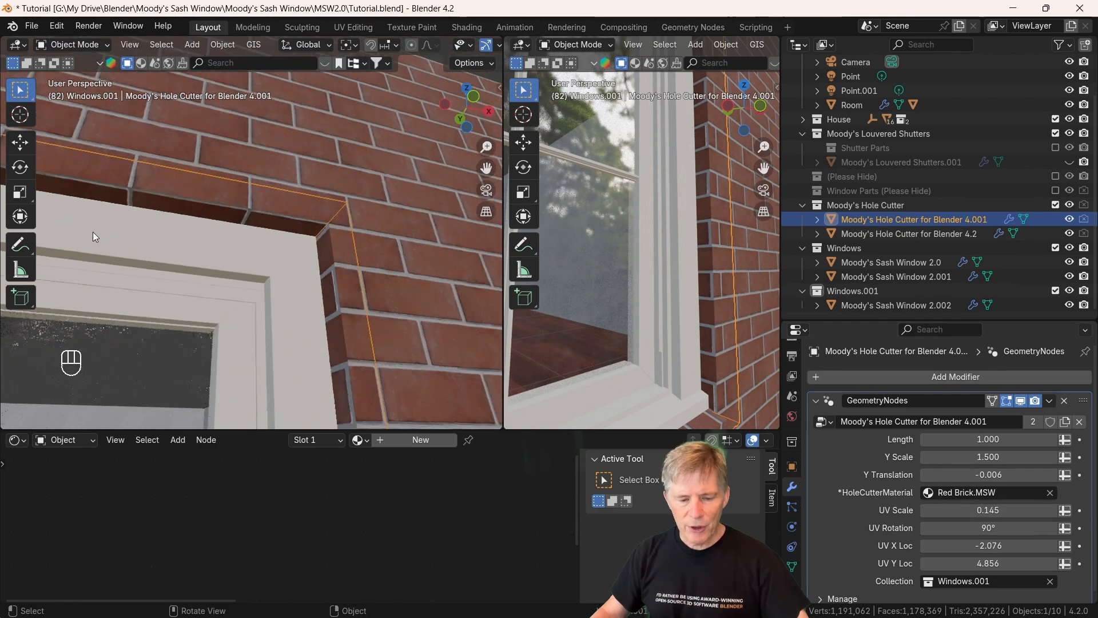
pyautogui.keyDown('shift'); pyautogui.moveTo(988, 474); pyautogui.dragTo(1000, 474); pyautogui.keyUp('shift')
pyautogui.moveTo(189, 207); pyautogui.dragTo(232, 143, button='middle')
pyautogui.scroll(2, 321, 272)
pyautogui.moveTo(347, 280); pyautogui.dragTo(419, 275, button='middle')
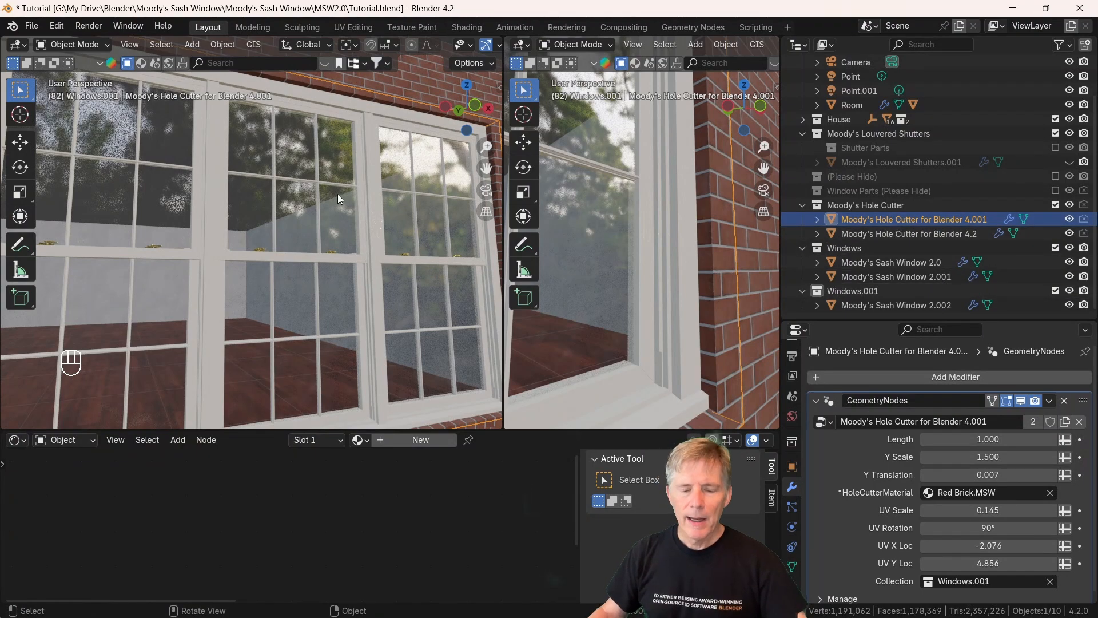
pyautogui.press('KP_Decimal')
pyautogui.scroll(-3, 358, 259)
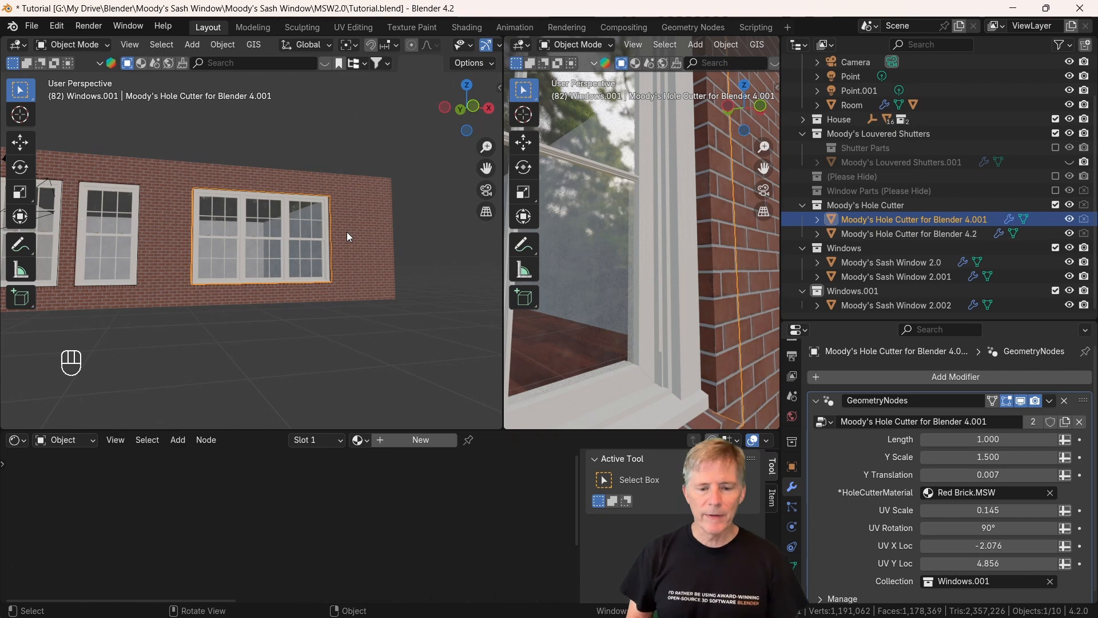
pyautogui.scroll(3, 228, 255)
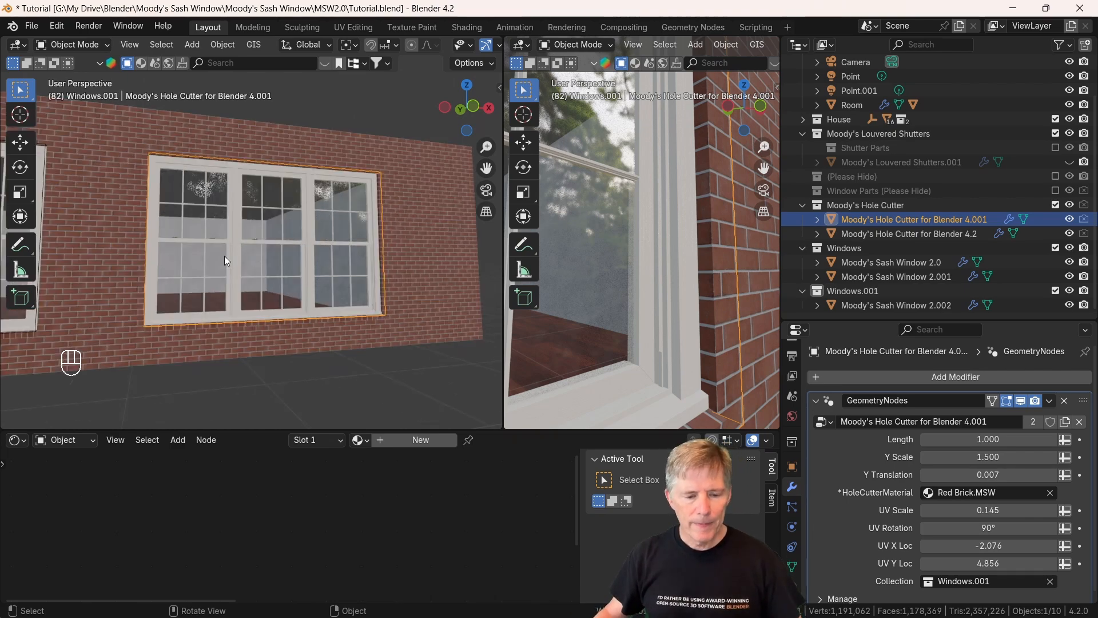
# Step: Select the single window next to the triple window and set its Depth Concrete/Brick Sill to 0.673 in the GeometryNodes modifier
pyautogui.keyDown('shift'); pyautogui.moveTo(227, 261); pyautogui.dragTo(366, 193, button='middle'); pyautogui.keyUp('shift')
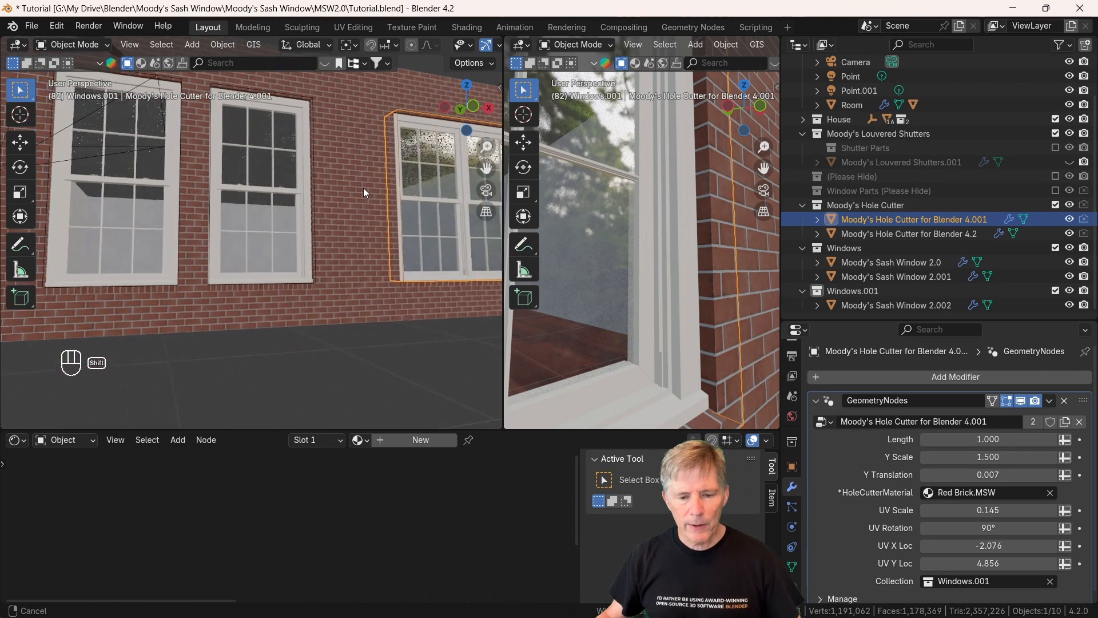
pyautogui.click(252, 211)
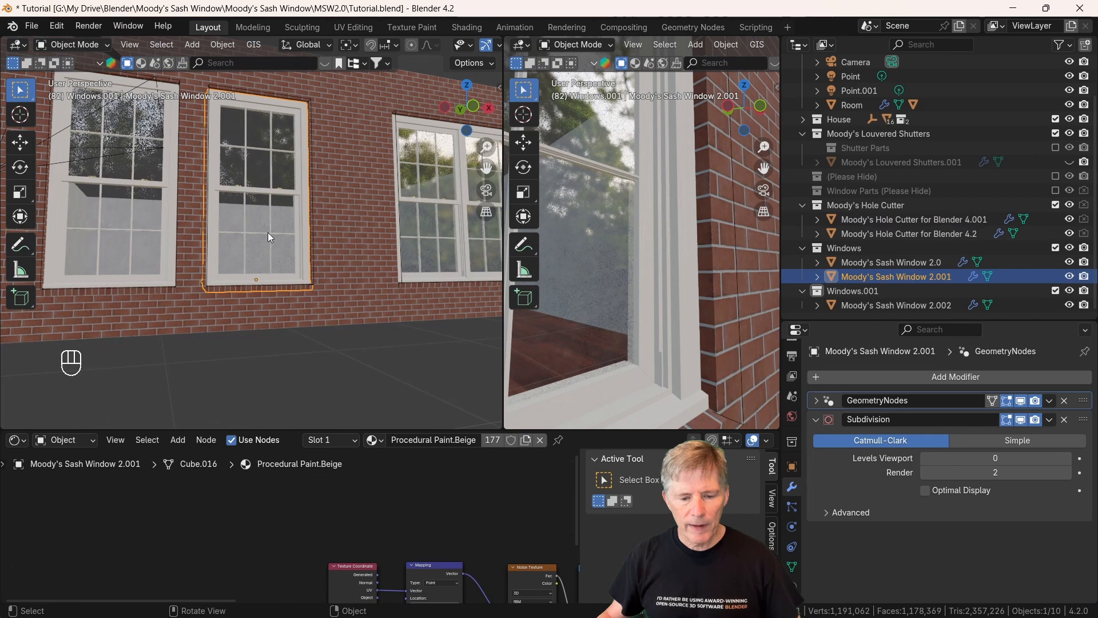
pyautogui.scroll(4, 268, 232)
pyautogui.moveTo(268, 233); pyautogui.dragTo(296, 252, button='middle')
pyautogui.moveTo(246, 321); pyautogui.dragTo(269, 287, button='middle')
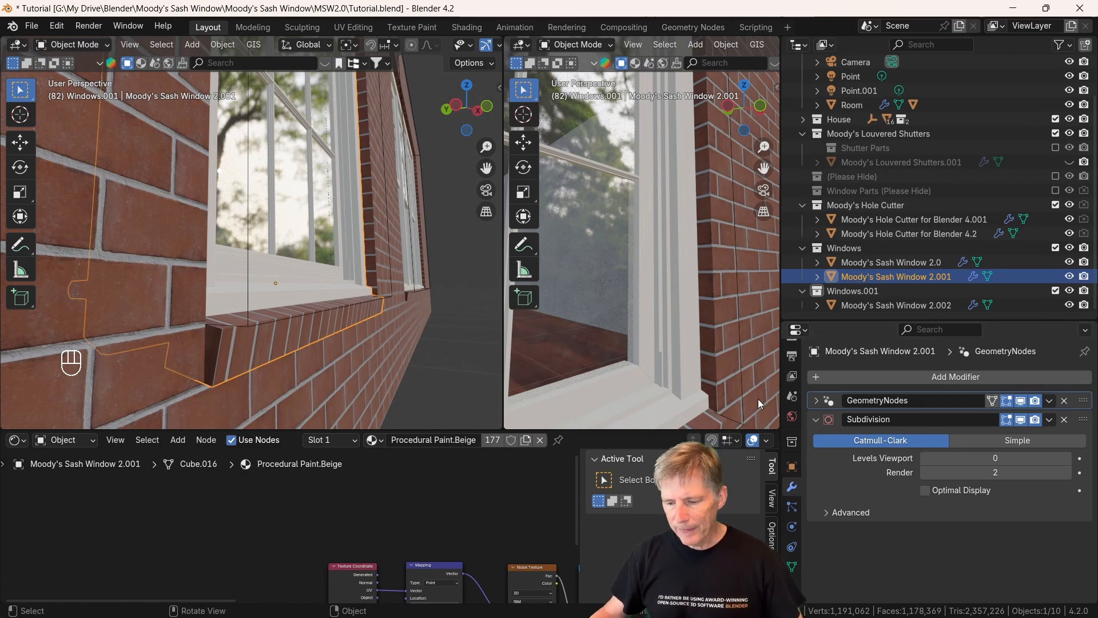
pyautogui.click(816, 400)
pyautogui.scroll(-5, 922, 520)
pyautogui.scroll(-12, 920, 517)
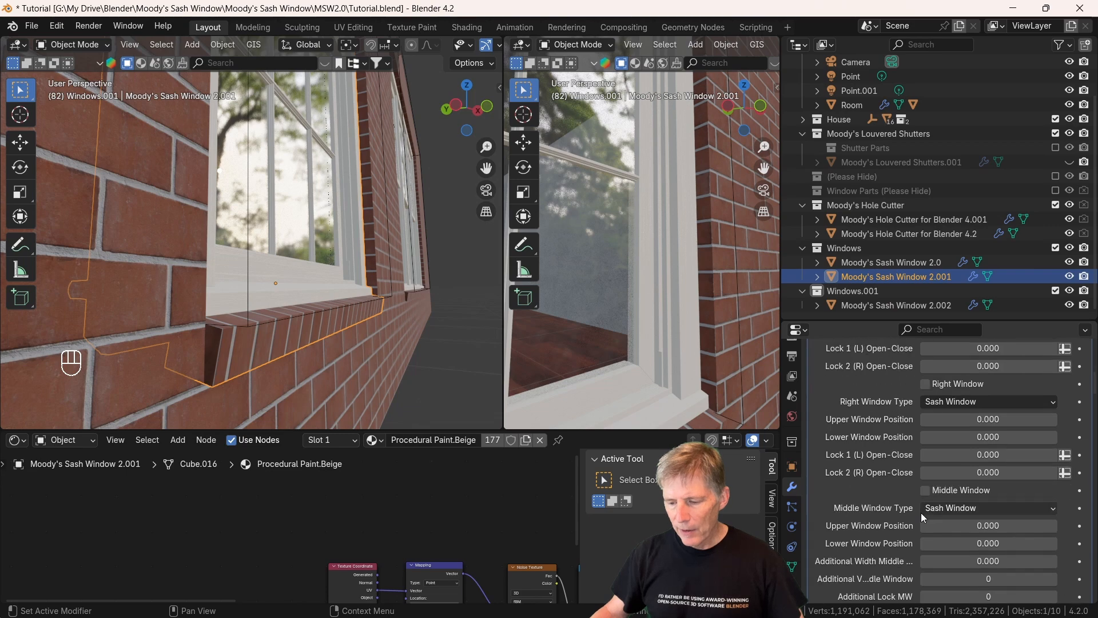
pyautogui.scroll(-15, 918, 513)
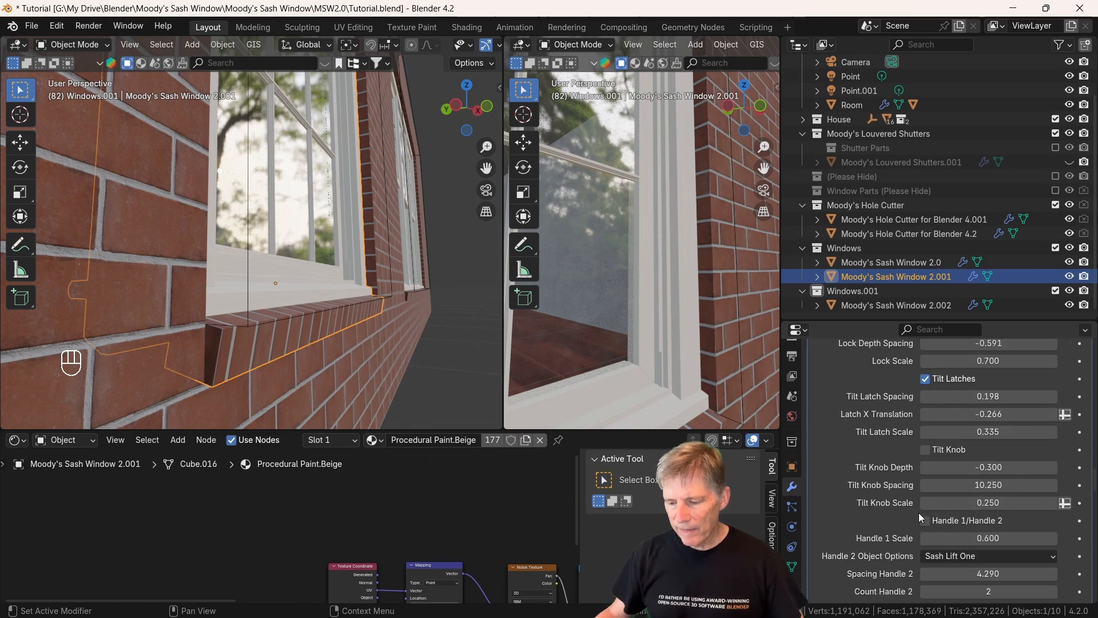
pyautogui.scroll(-5, 919, 512)
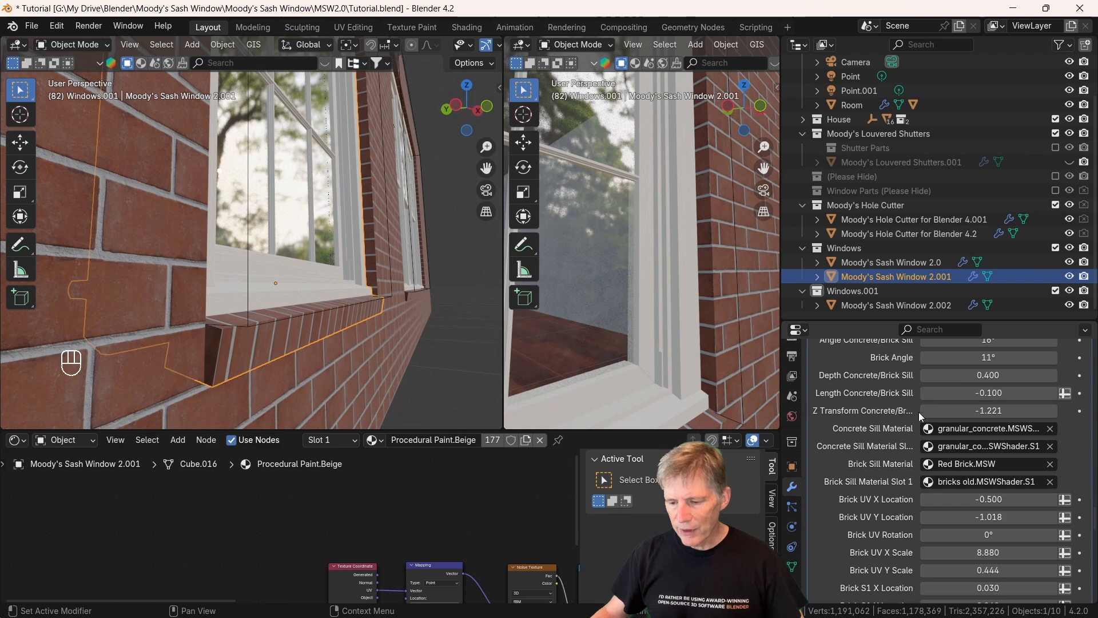
pyautogui.scroll(5, 918, 406)
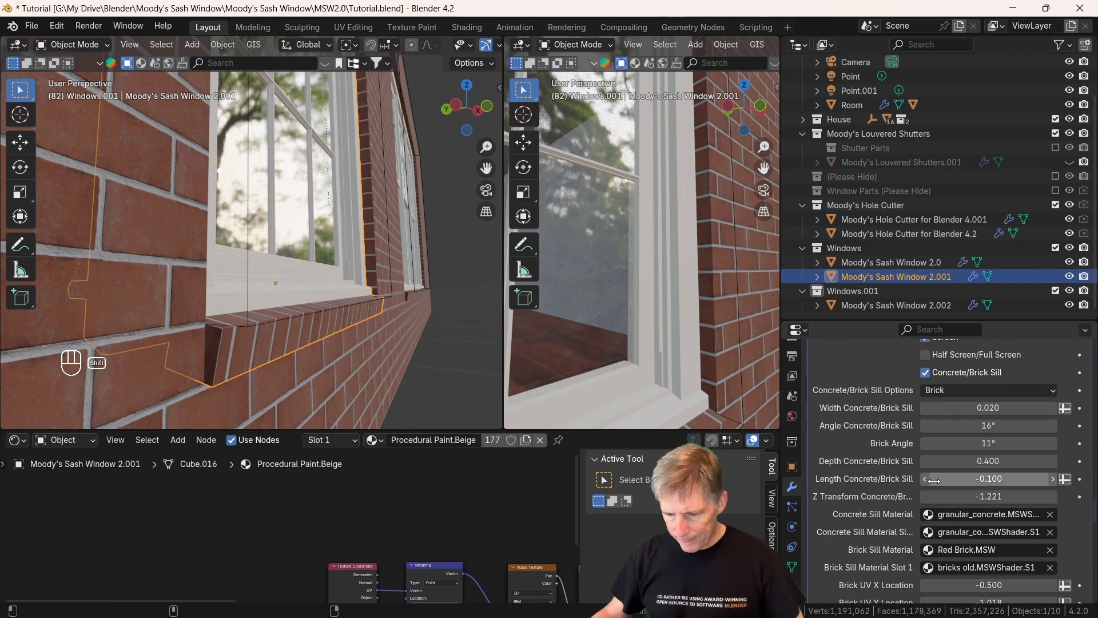
pyautogui.keyDown('shift'); pyautogui.moveTo(972, 461); pyautogui.dragTo(1051, 461); pyautogui.keyUp('shift')
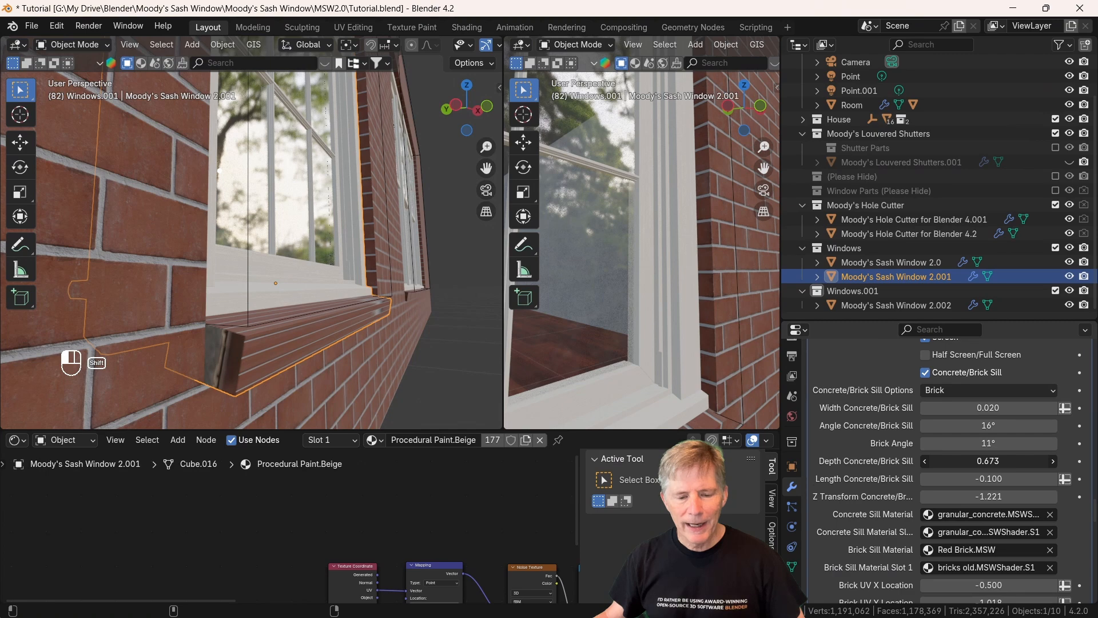
# Step: Set the single window's Brick UV Rotation to 90°, check the sill against the wall, and deselect the window
pyautogui.moveTo(258, 310); pyautogui.dragTo(286, 304, button='middle')
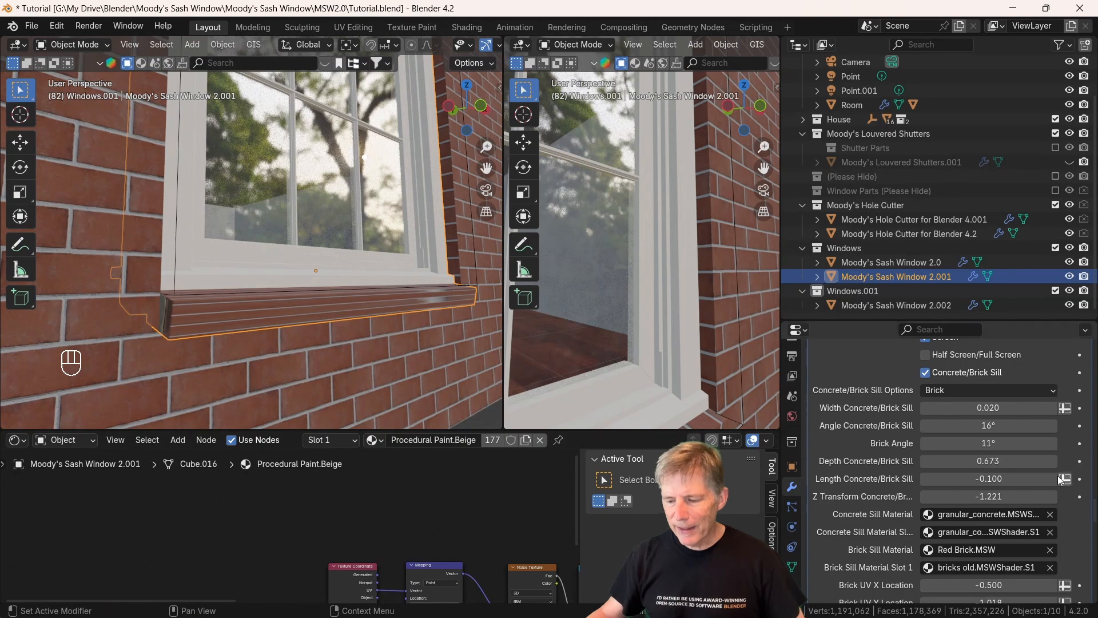
pyautogui.scroll(-8, 1024, 483)
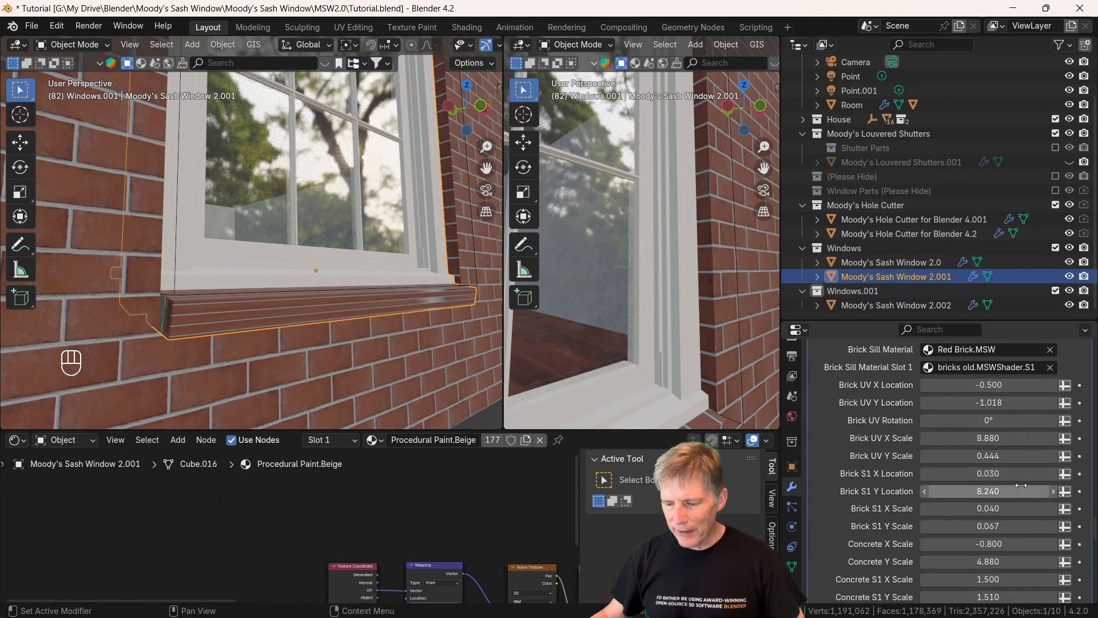
pyautogui.click(996, 420)
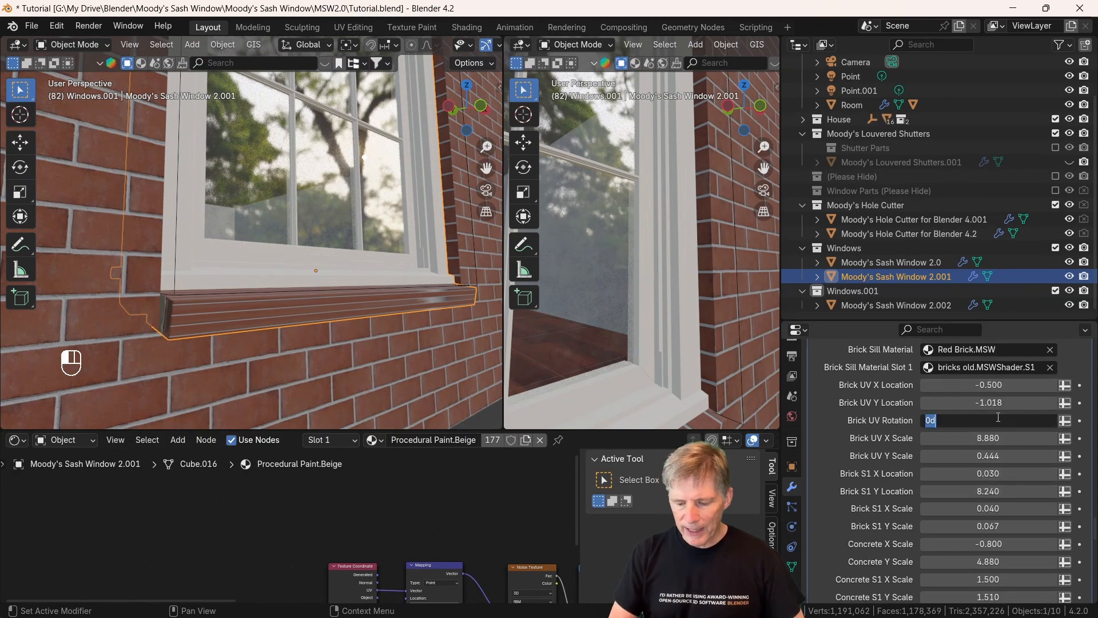
pyautogui.write('90')
pyautogui.press('Return')
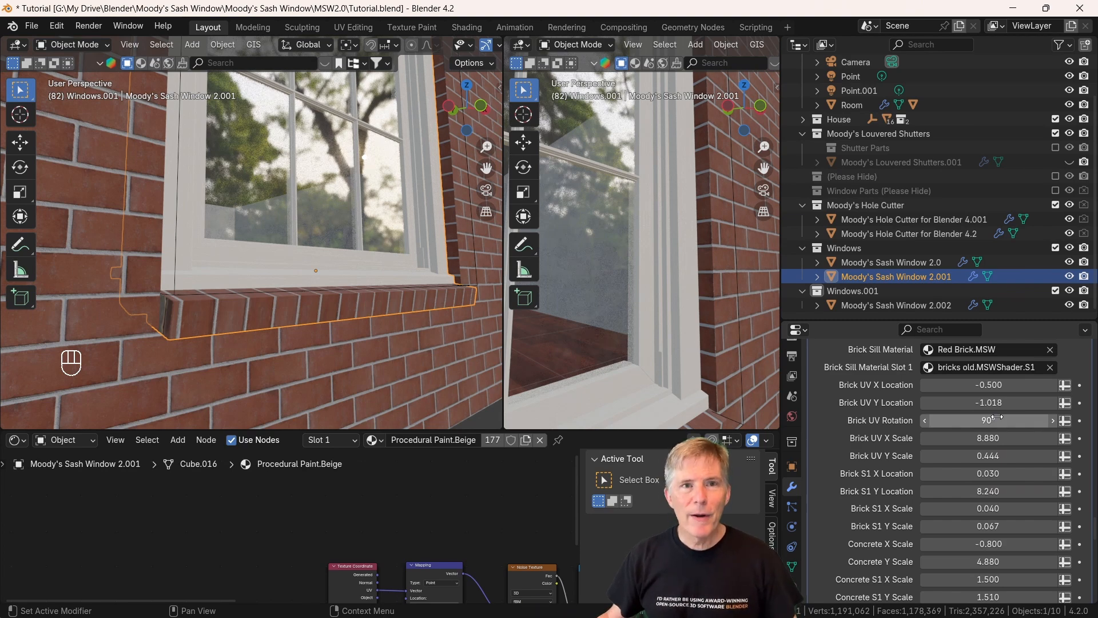
pyautogui.scroll(-5, 383, 293)
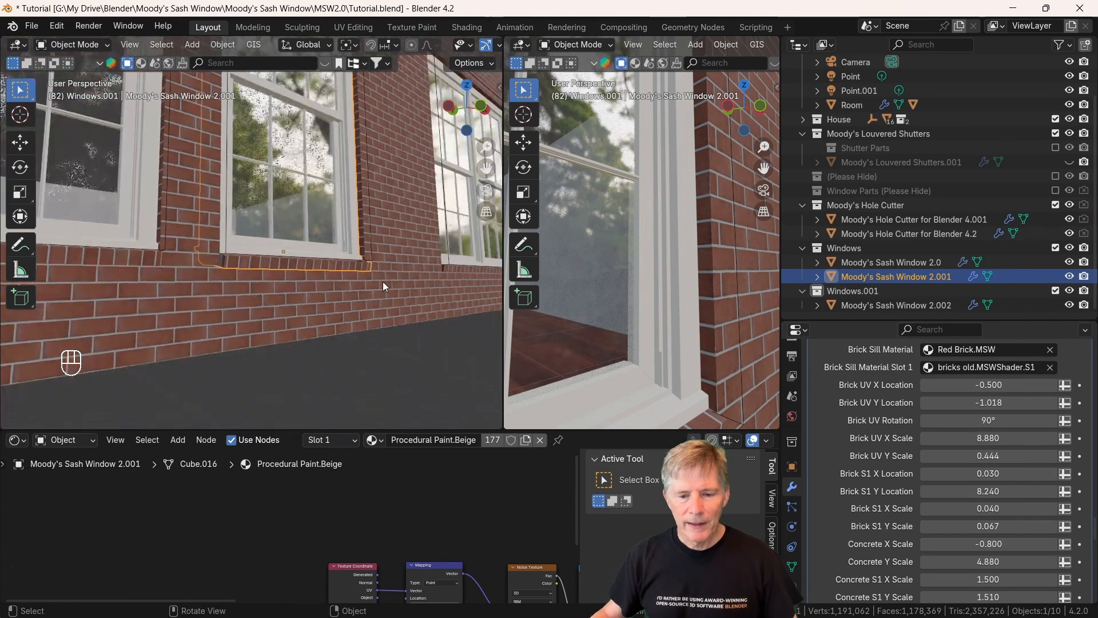
pyautogui.moveTo(376, 180); pyautogui.dragTo(317, 218, button='middle')
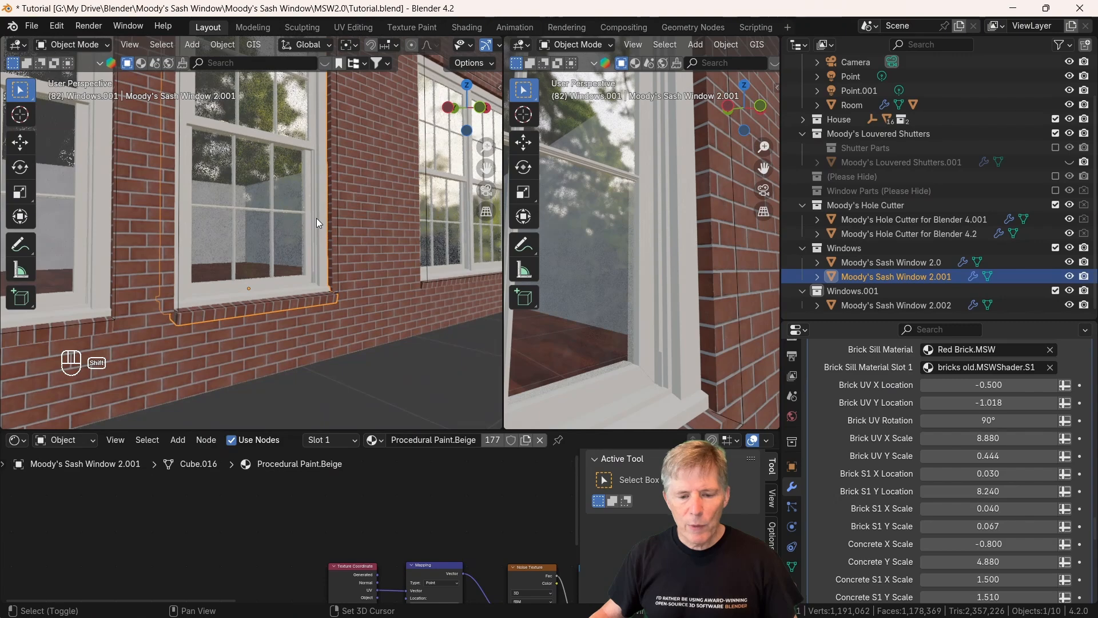
pyautogui.click(317, 217)
# Step: Collapse the single window's GeometryNodes modifier and set its Subdivision modifier's Levels Viewport to 1
pyautogui.scroll(20, 877, 386)
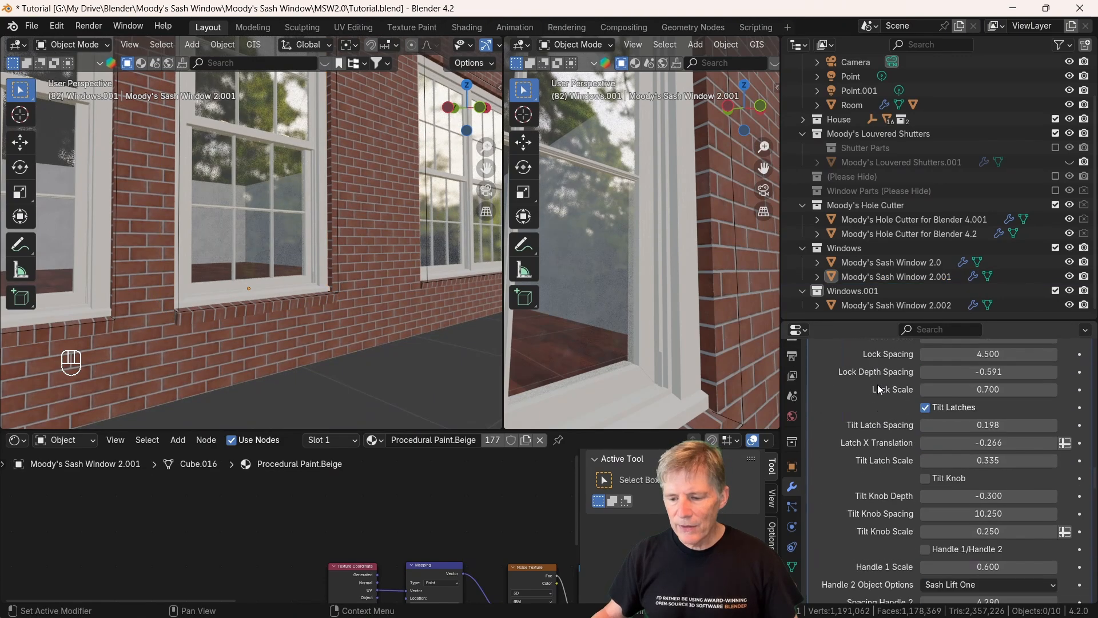
pyautogui.scroll(10, 877, 382)
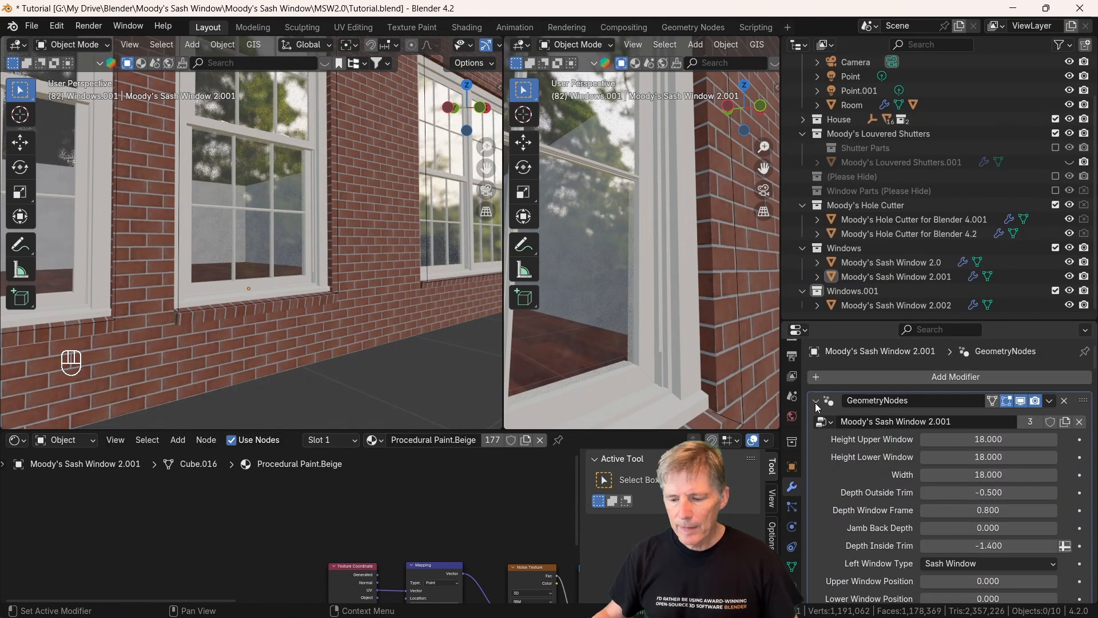
pyautogui.click(816, 401)
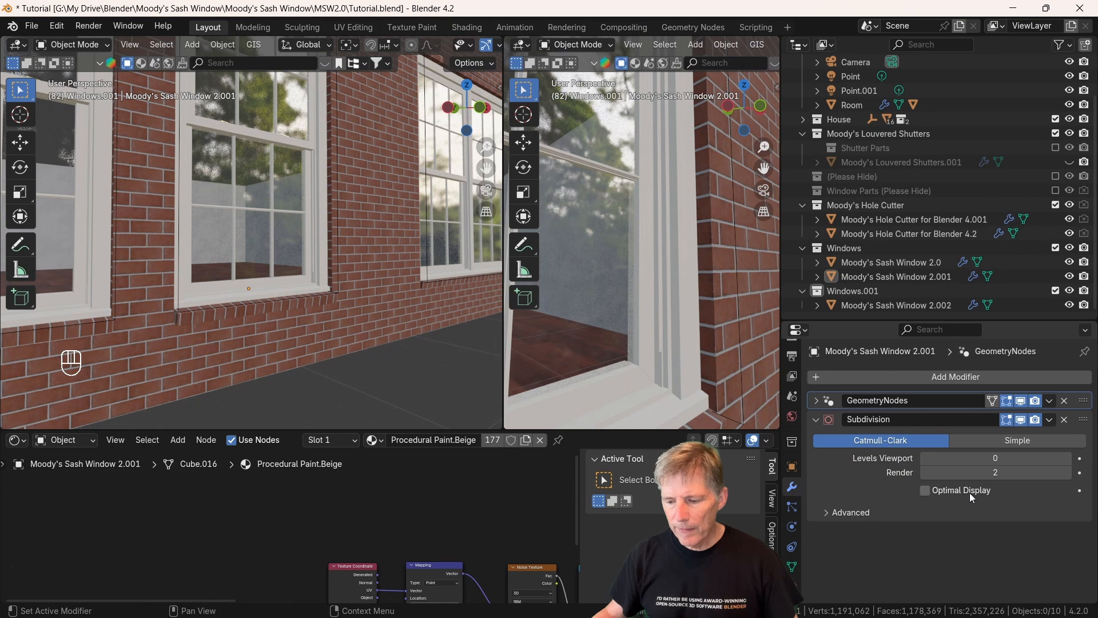
pyautogui.click(1066, 458)
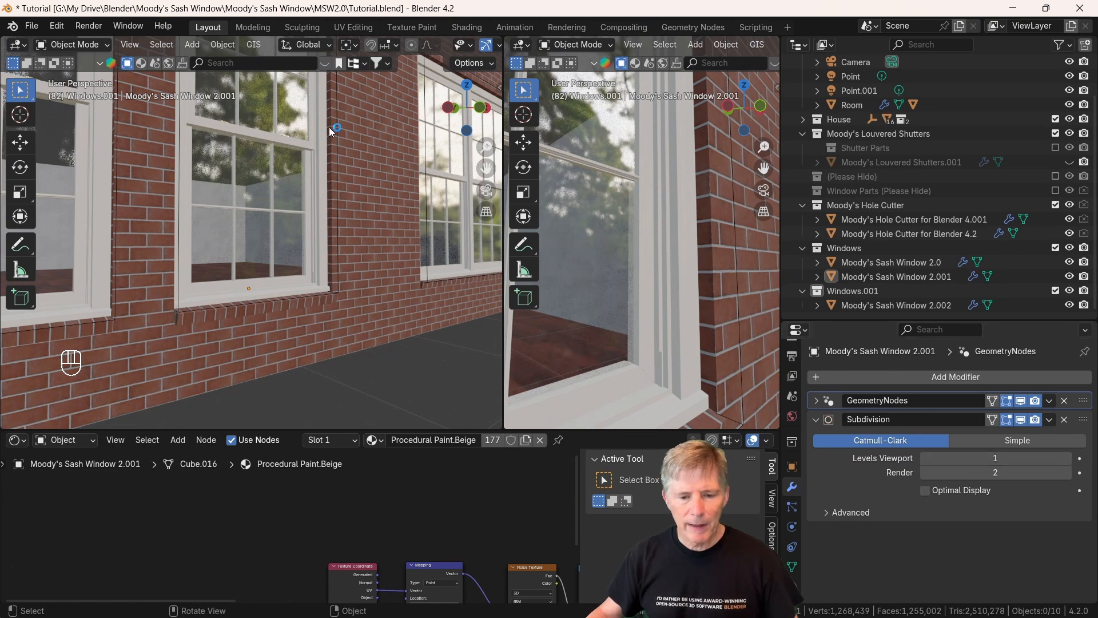
pyautogui.moveTo(273, 241); pyautogui.dragTo(249, 241, button='middle')
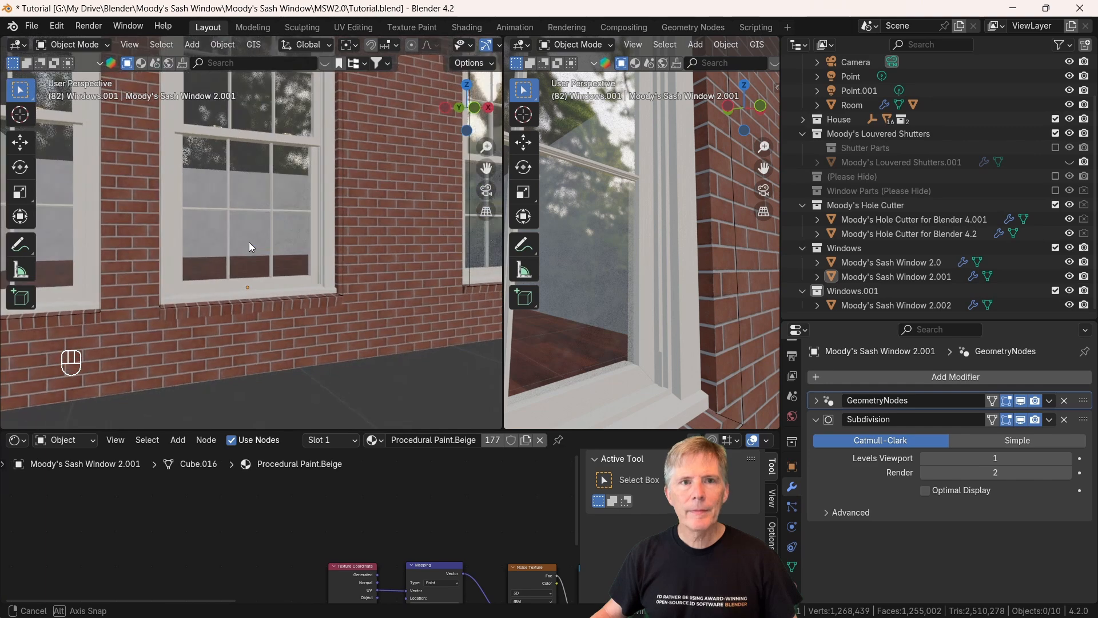